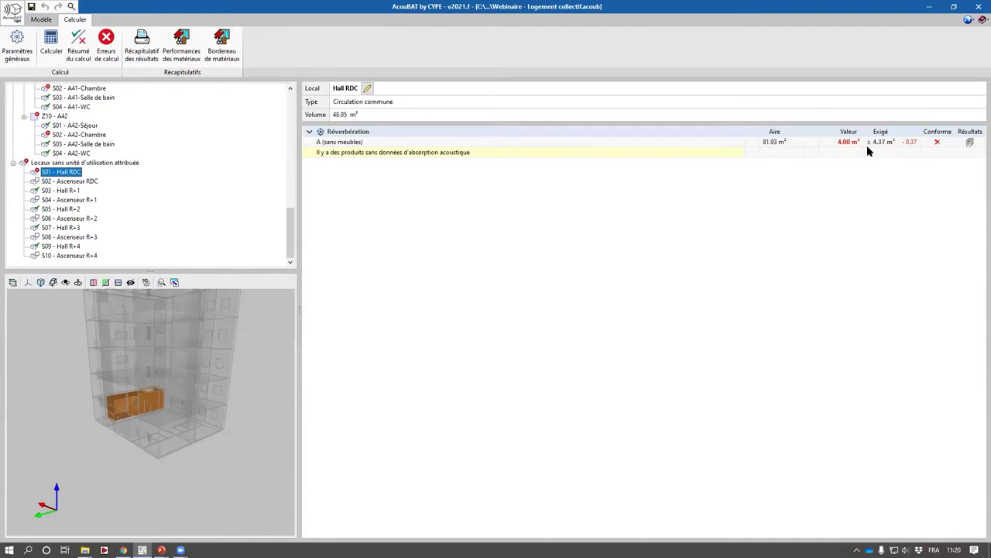
Step: Create a new absorbent layer type in the model library with the reference Moquette
left_click(42, 20)
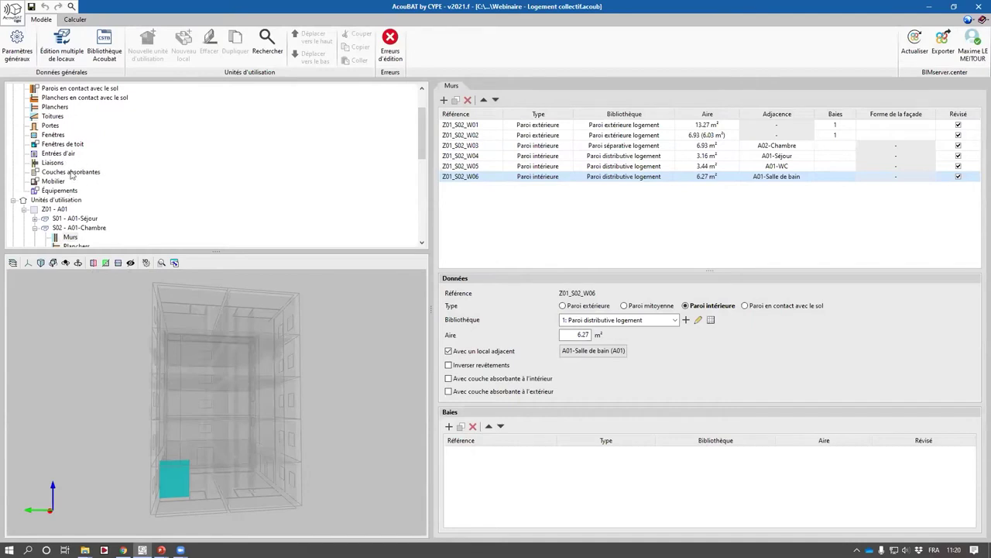
left_click(72, 172)
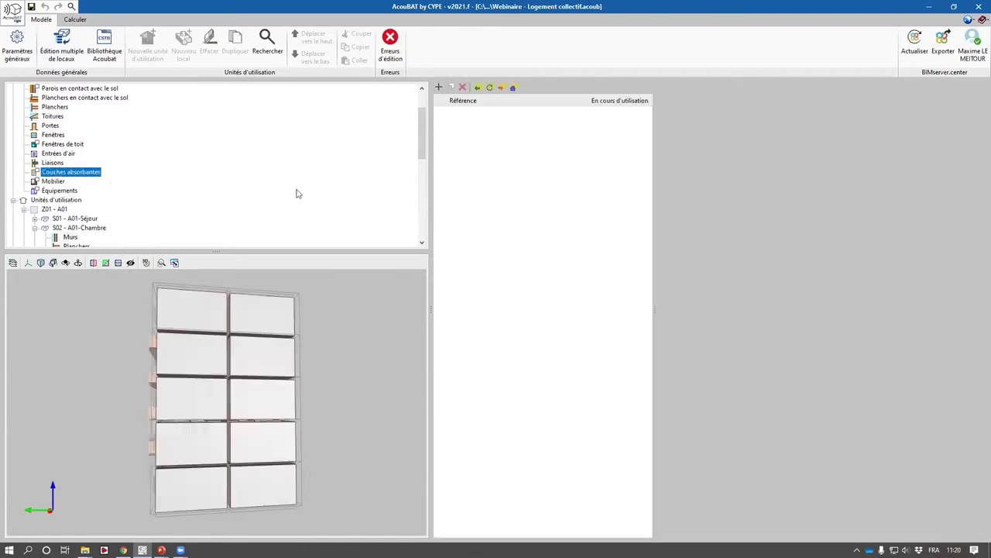
left_click(440, 87)
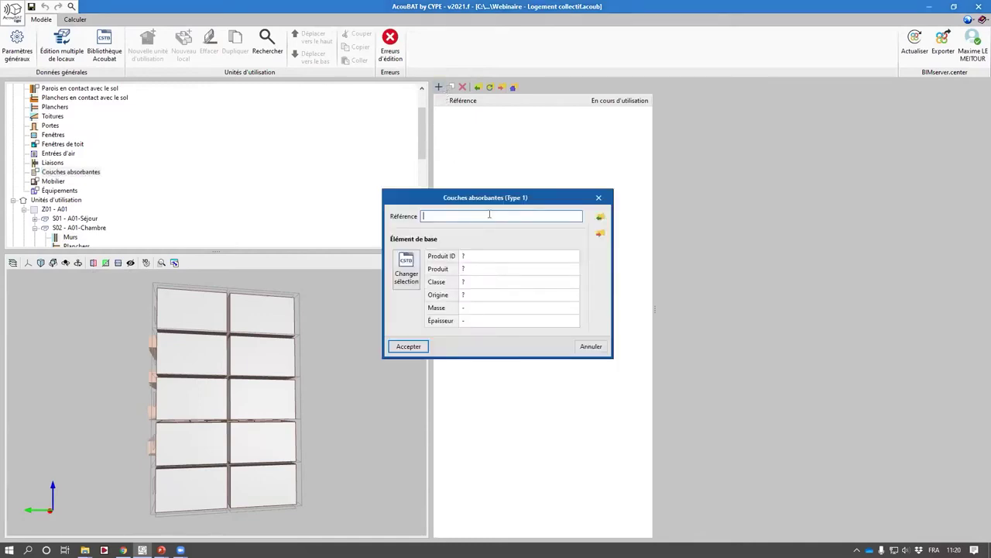
type("Moqeu")
key("BackSpace")
key("BackSpace")
Step: Assign the generic CSTB absorbent panel product "Moquette épaisseur de 7 à 10mm" to the Moquette layer, checking its absorption coefficient curve
left_click(399, 265)
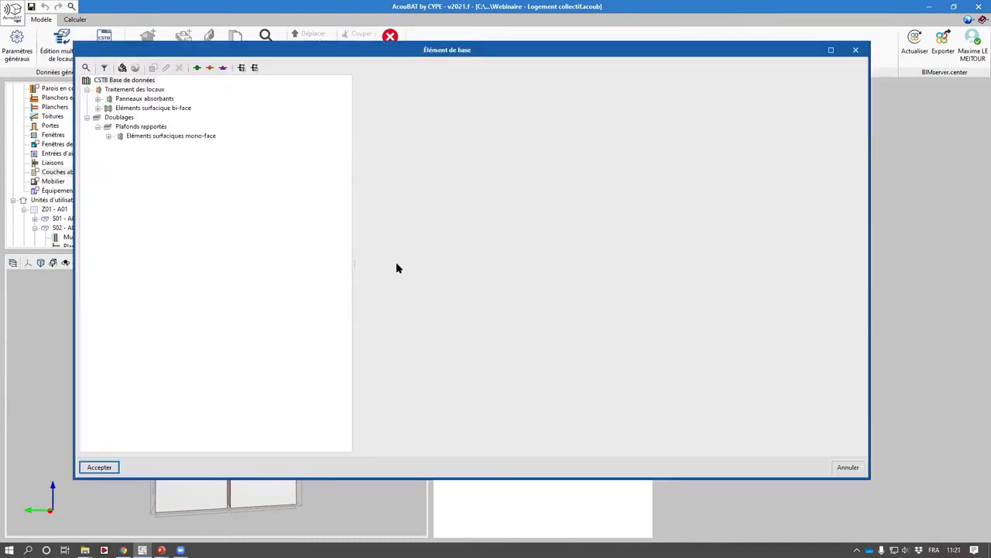
double_click(139, 100)
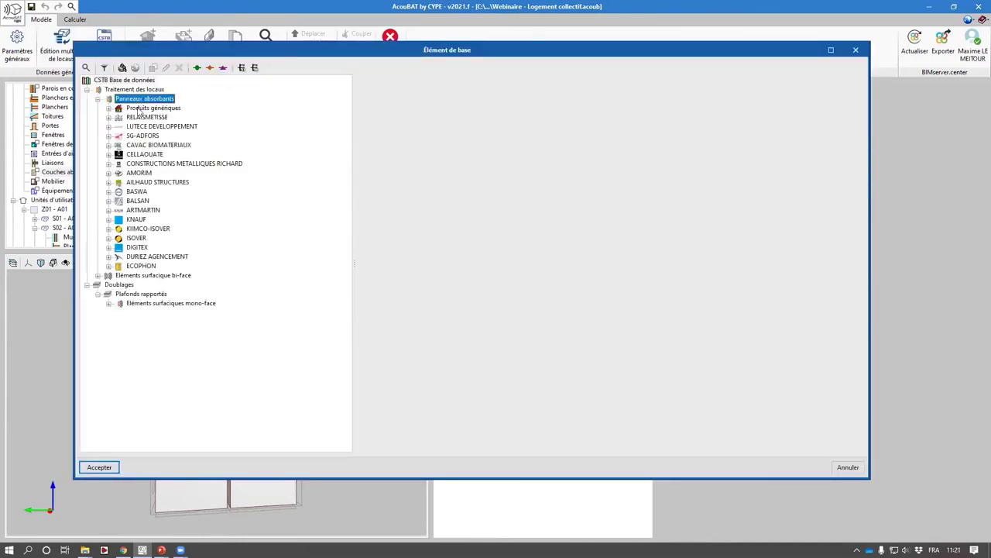
double_click(148, 108)
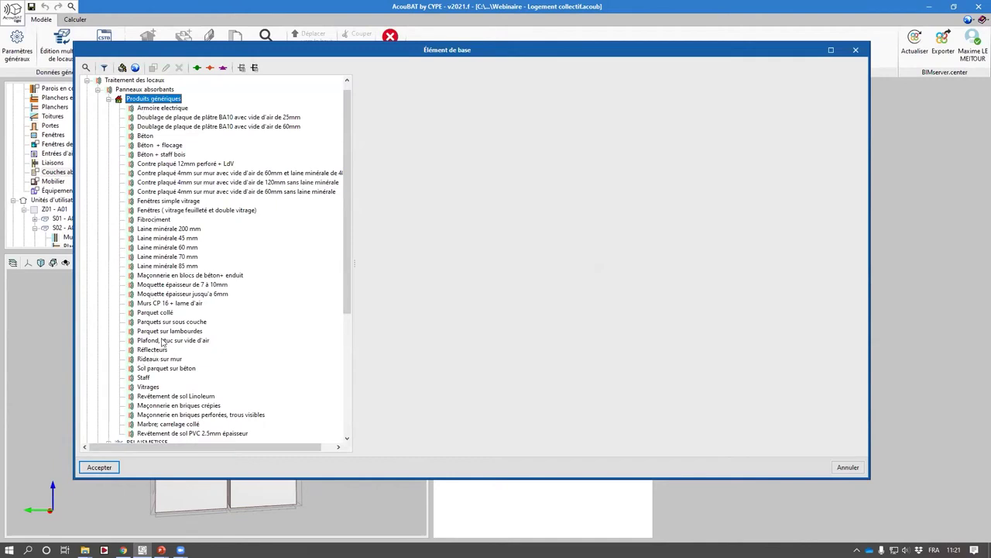
scroll(162, 395, "down", 1)
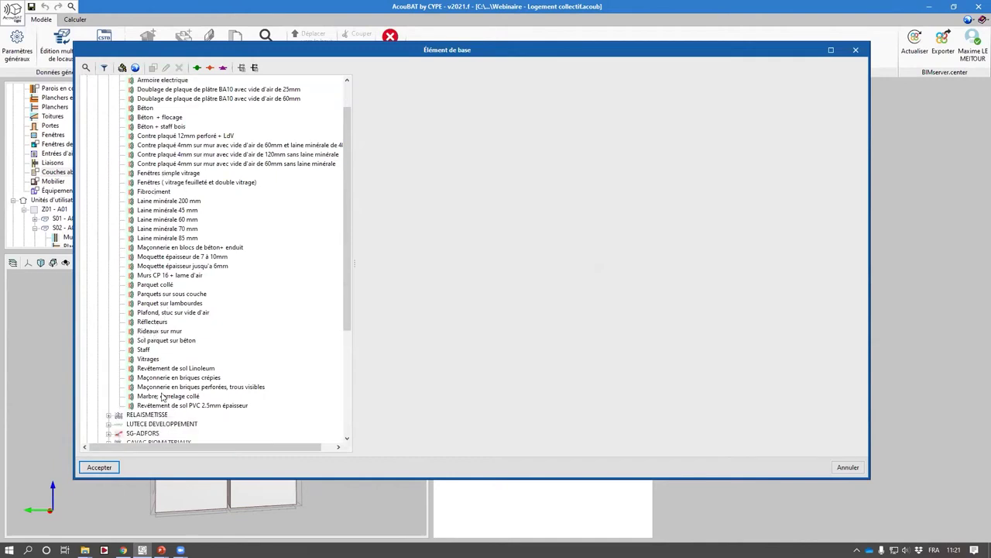
left_click(177, 258)
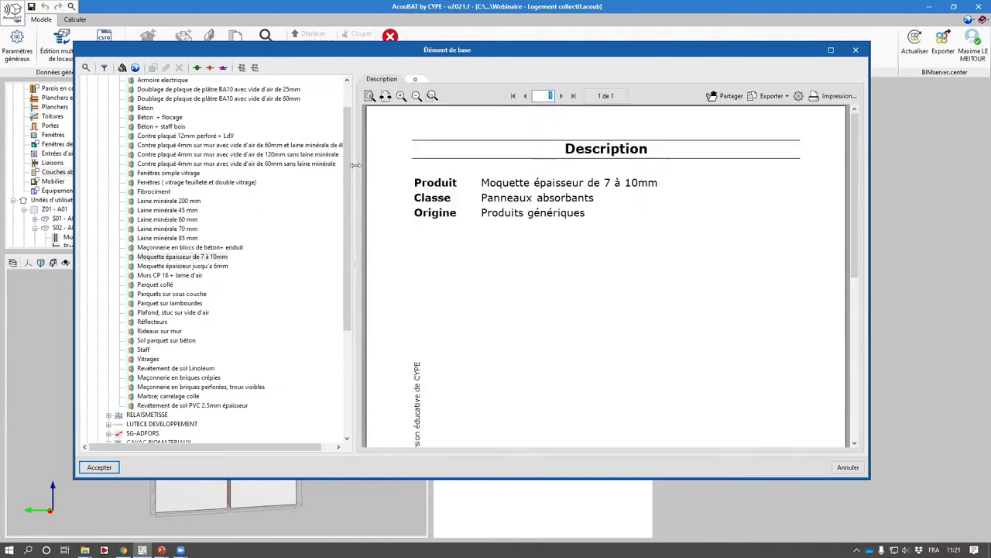
left_click(422, 78)
left_click(830, 51)
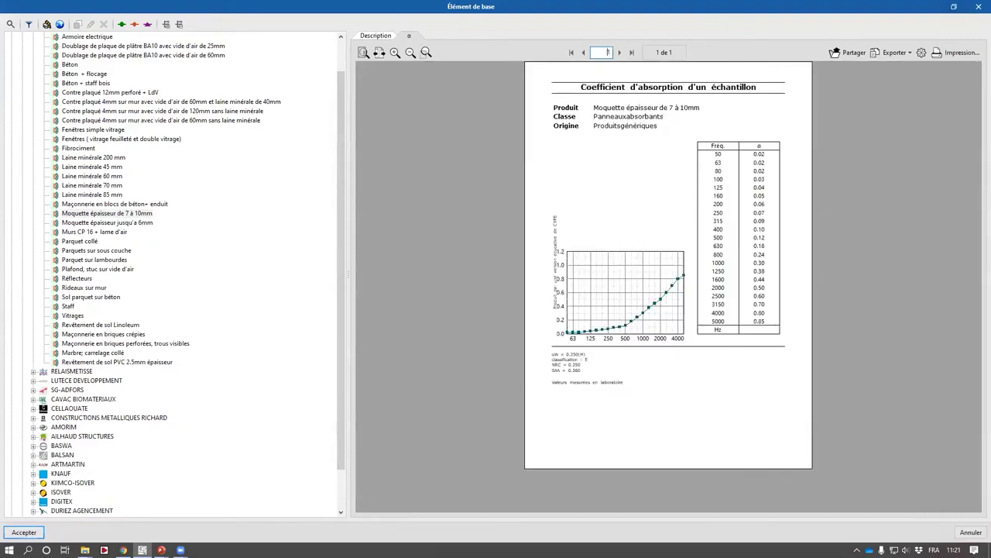
left_click(23, 533)
left_click(408, 387)
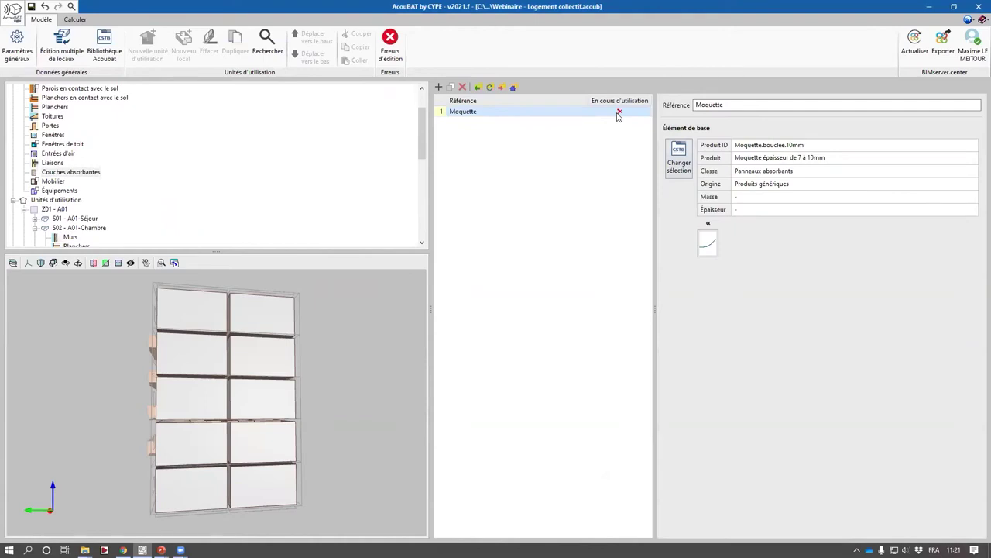
Step: Add the Moquette absorbent layer to the interior side of the Hall RDC floor
left_click_drag(423, 133, 418, 219)
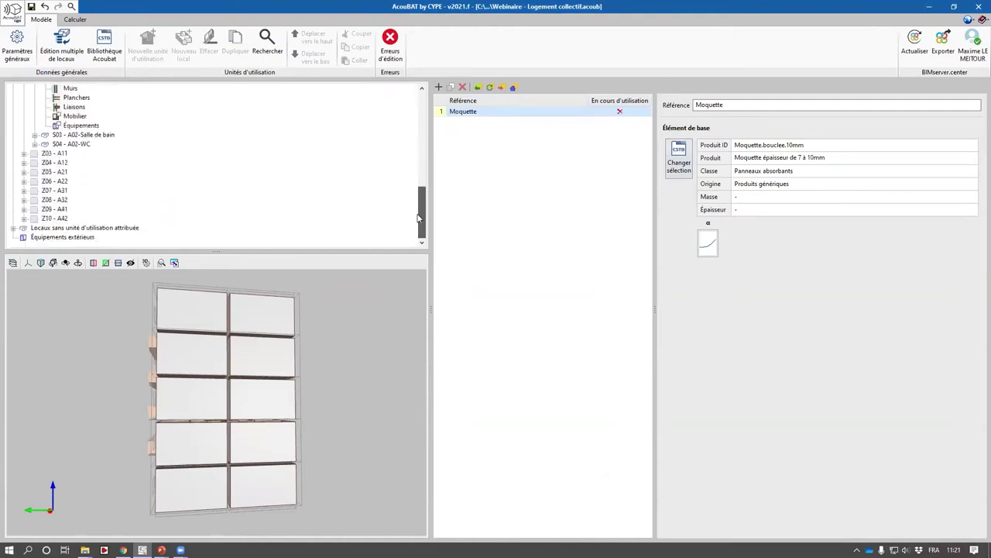
left_click(13, 228)
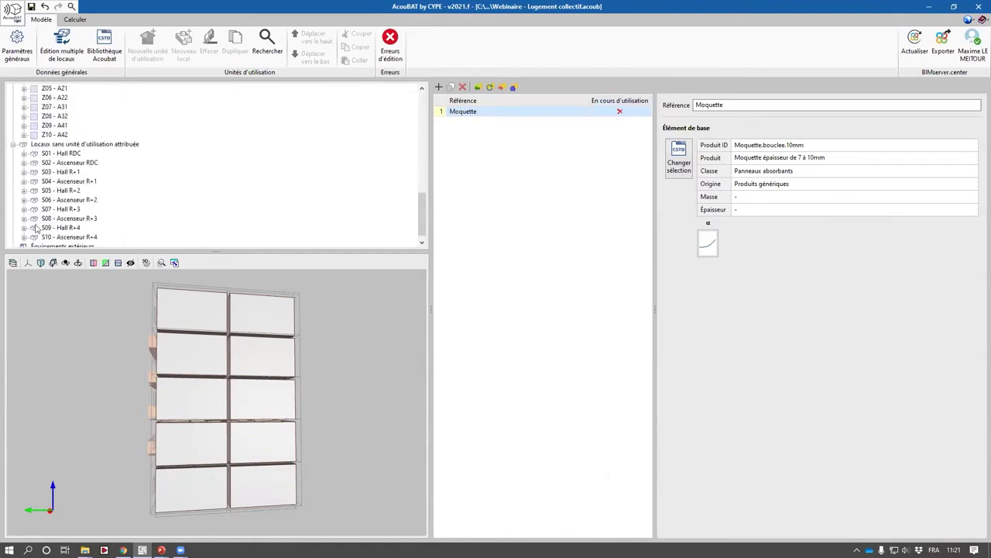
left_click(74, 153)
double_click(73, 154)
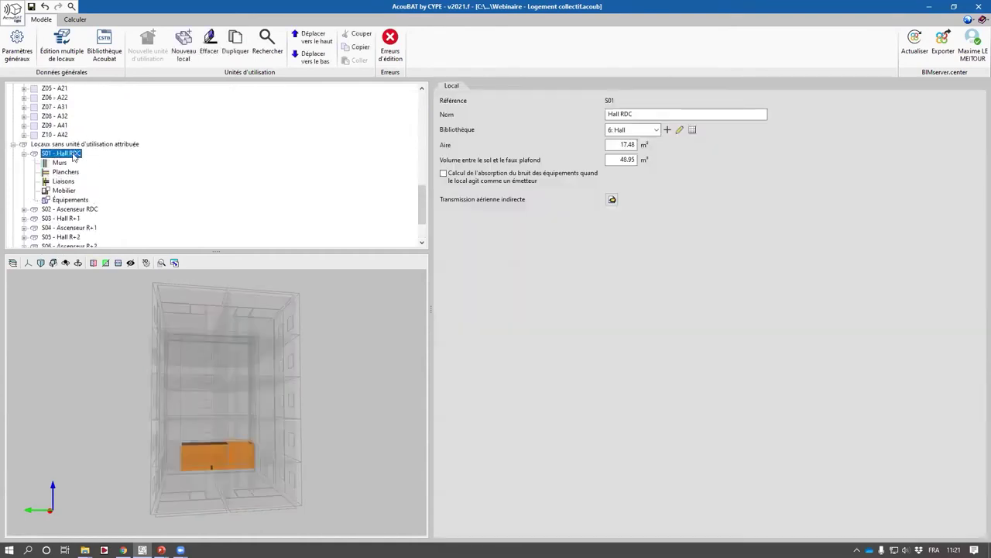
left_click(62, 171)
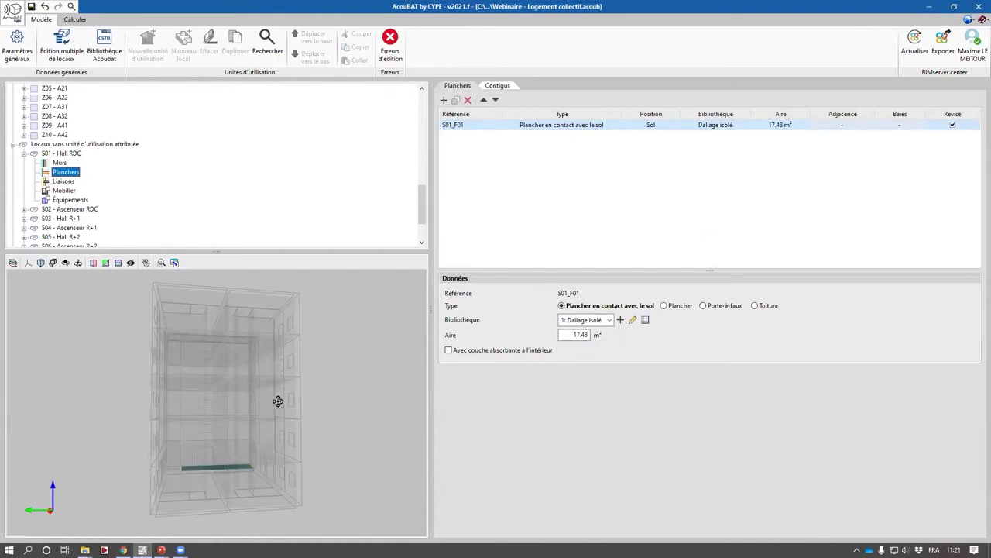
mouse_move(306, 398)
left_mouse_down()
mouse_move(170, 477)
mouse_move(184, 487)
mouse_move(161, 484)
left_mouse_up()
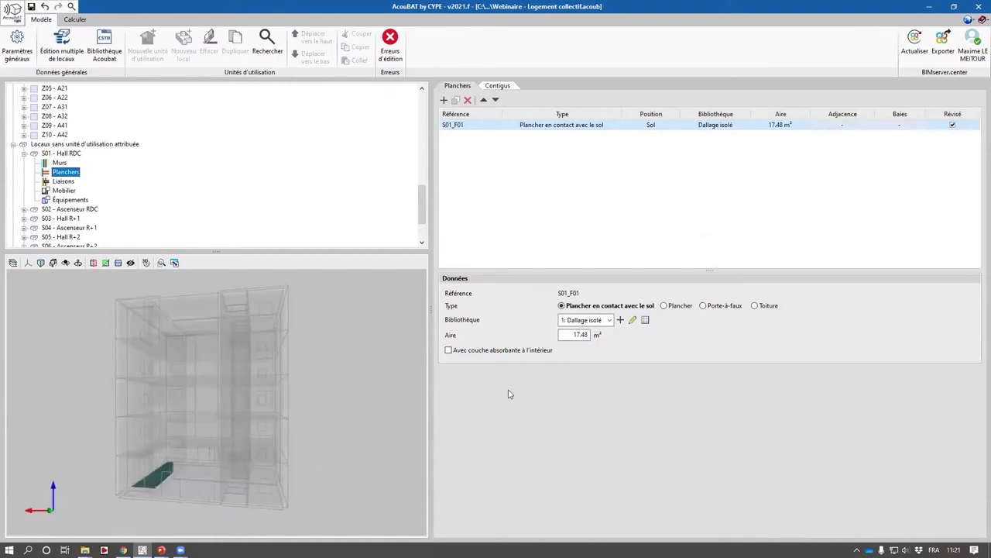
left_click(476, 350)
left_click(602, 350)
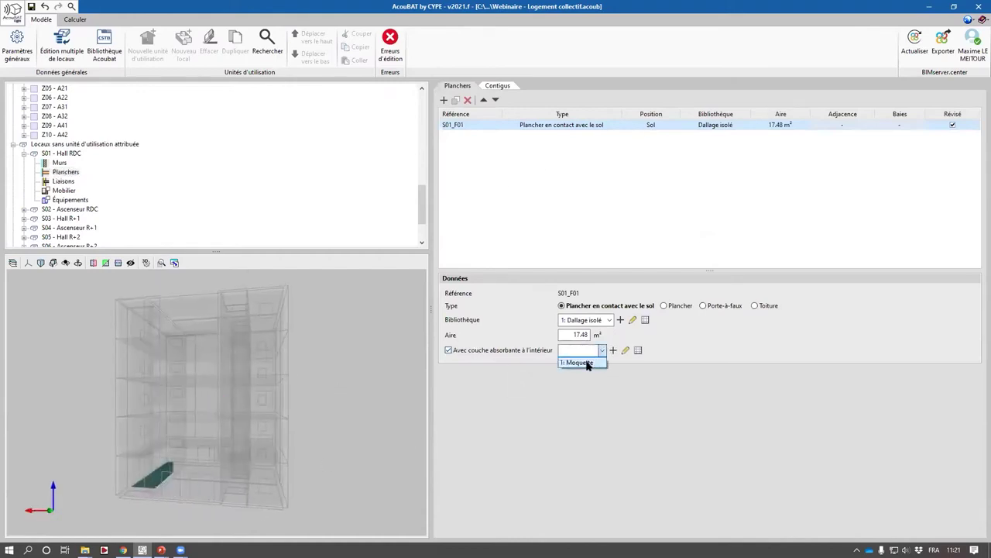
left_click(589, 365)
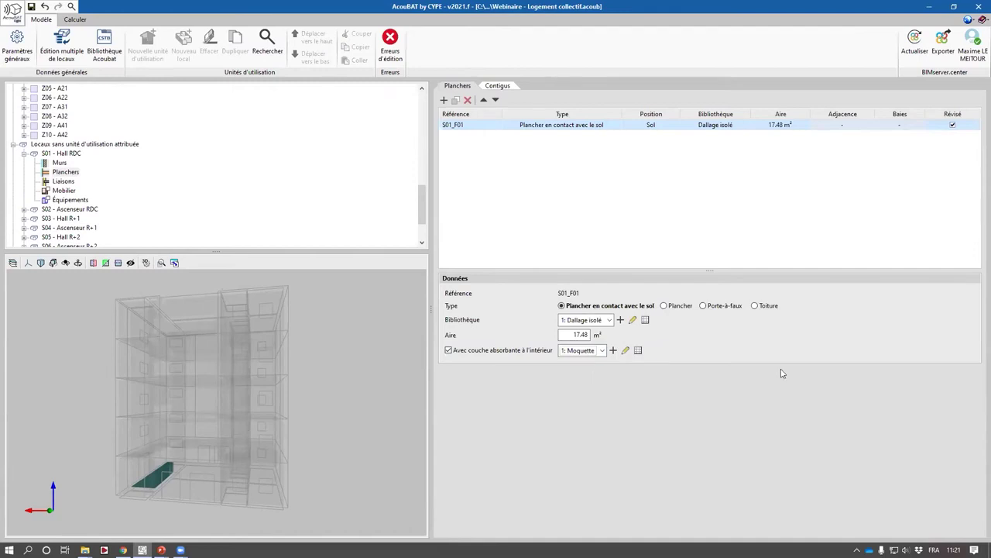
Step: Recalculate the acoustic results and dismiss the calculation summary to check the Hall RDC reverberation
left_click(75, 18)
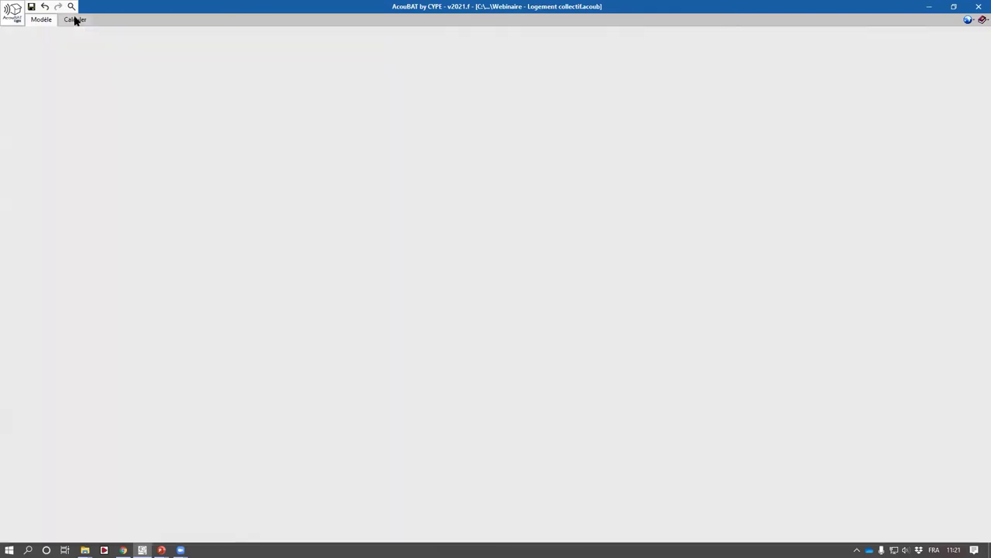
left_click(51, 48)
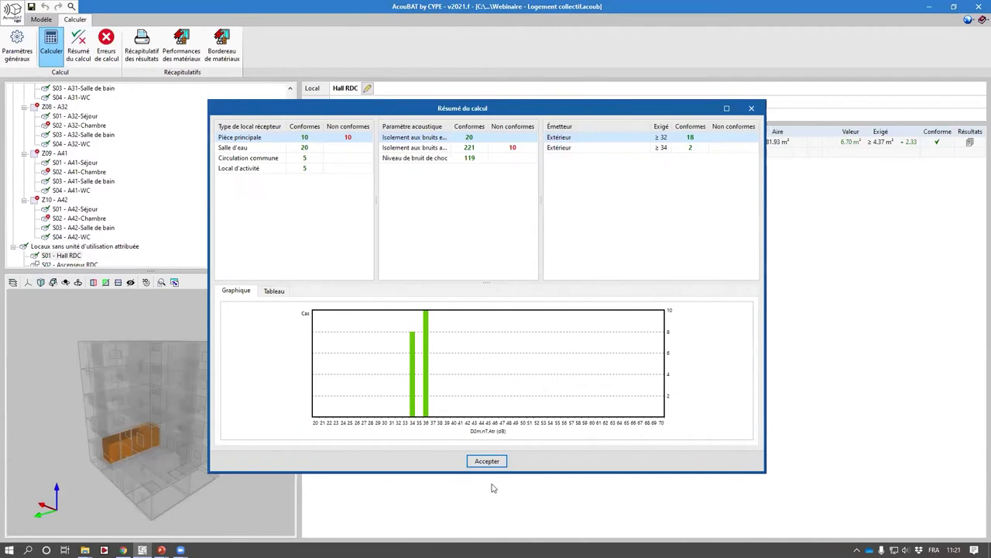
left_click(500, 462)
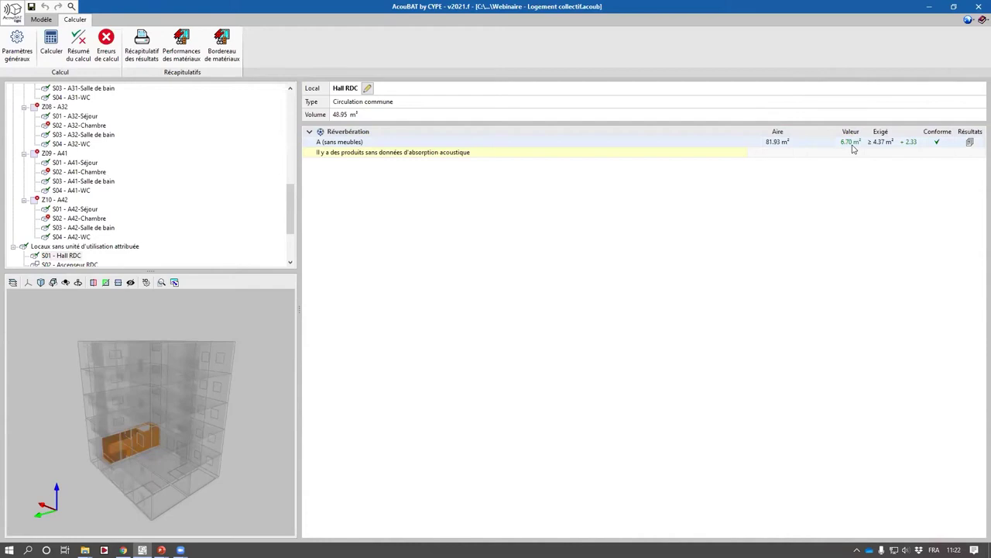
Step: Review the Hall RDC wall data, including the option for an interior absorbent layer
left_click(41, 19)
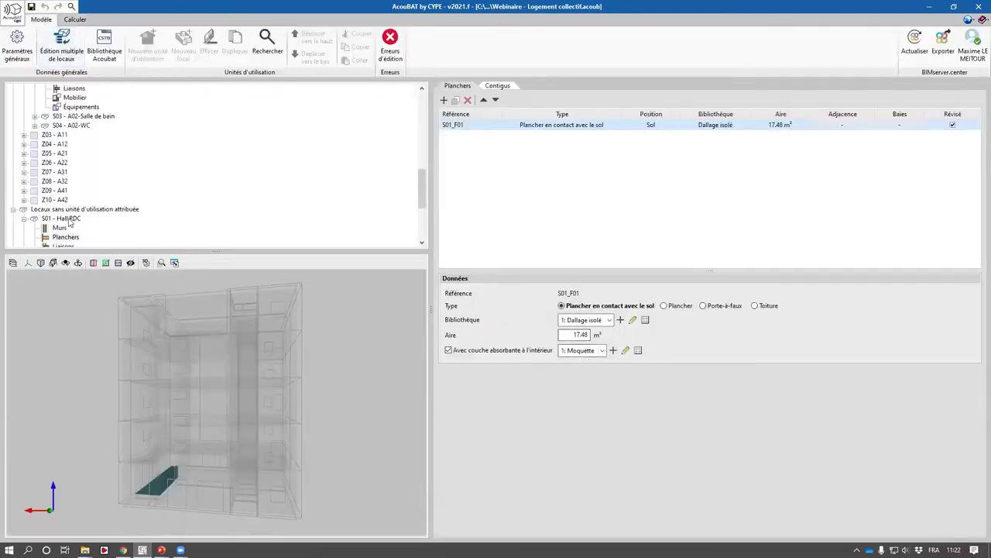
left_click(62, 228)
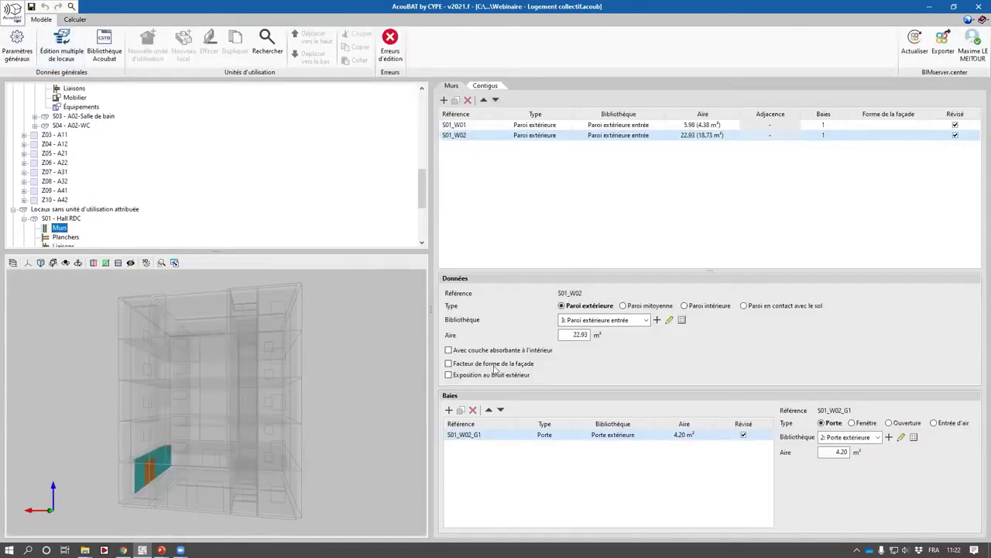
mouse_move(513, 351)
left_click(25, 222)
Step: Create a library equipment type with the reference Chaudière and the operation Appareil de chauffage
scroll(79, 221, "up", 10)
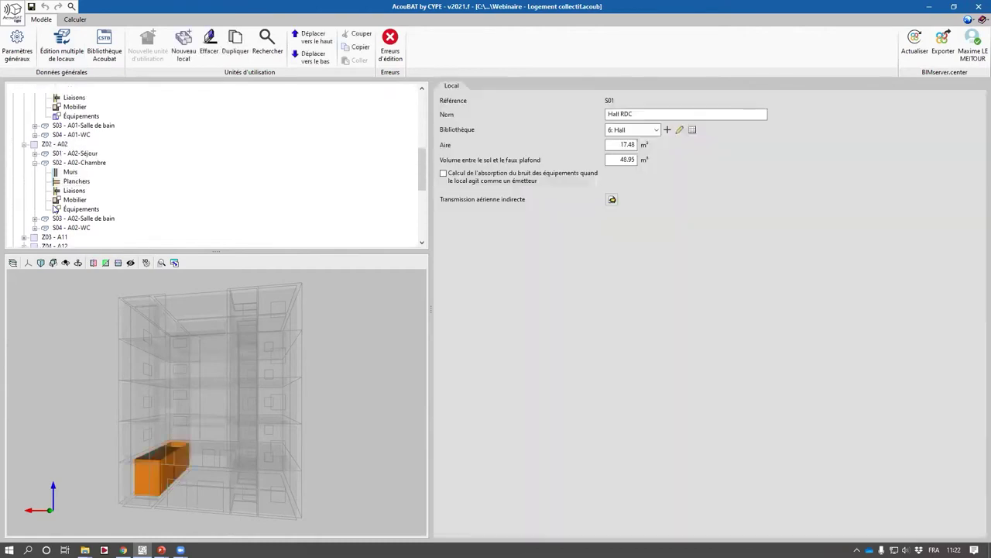
scroll(78, 220, "down", 2)
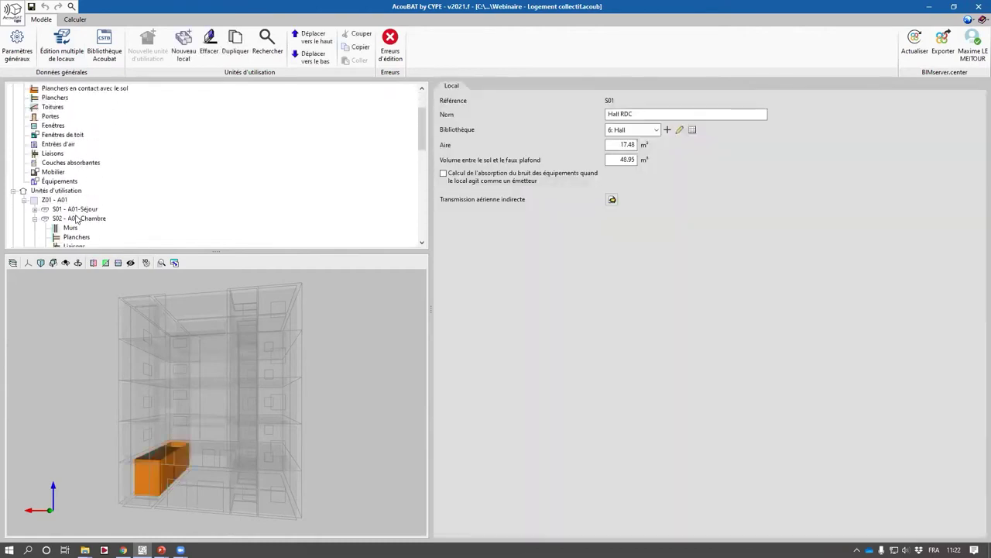
left_click(55, 180)
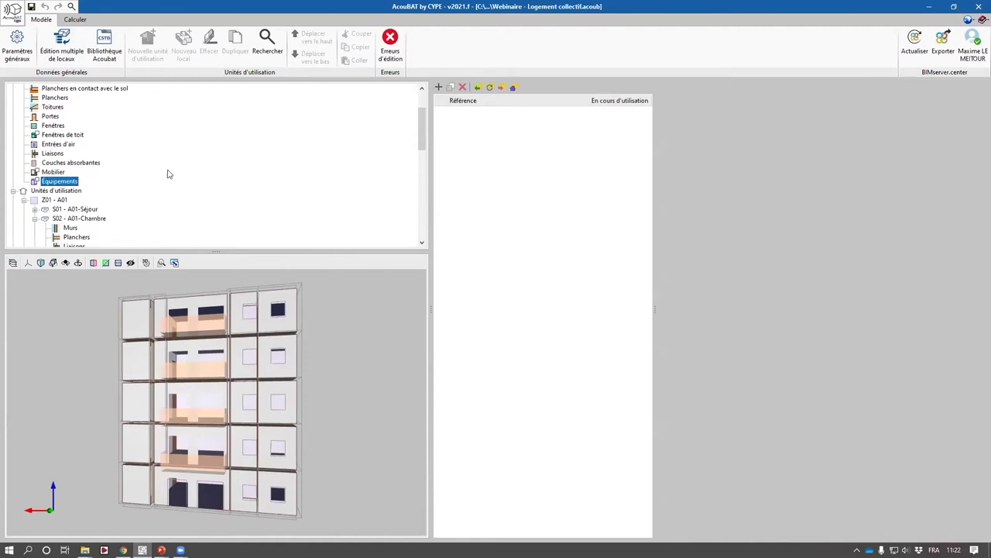
left_click(439, 88)
left_click(439, 87)
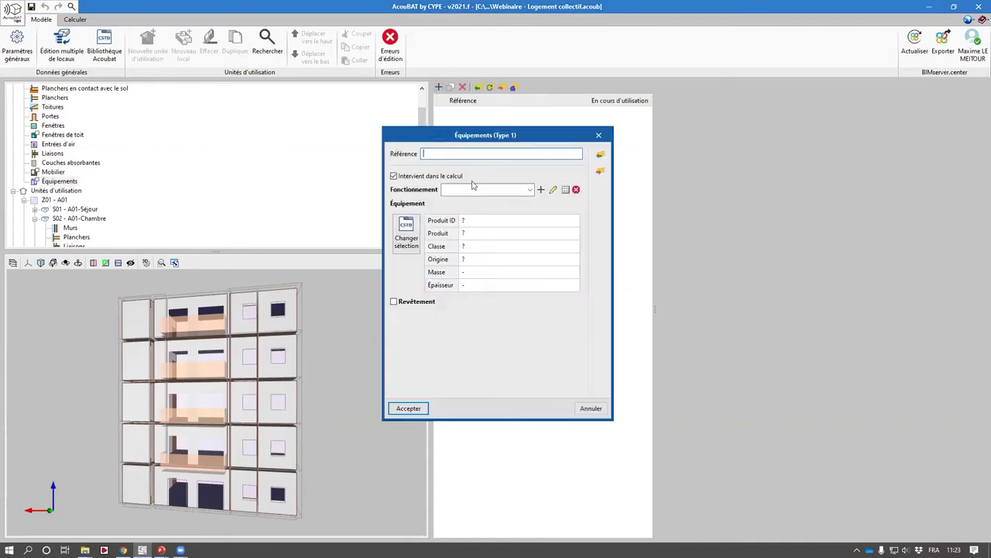
type("Chaudière")
left_click(503, 190)
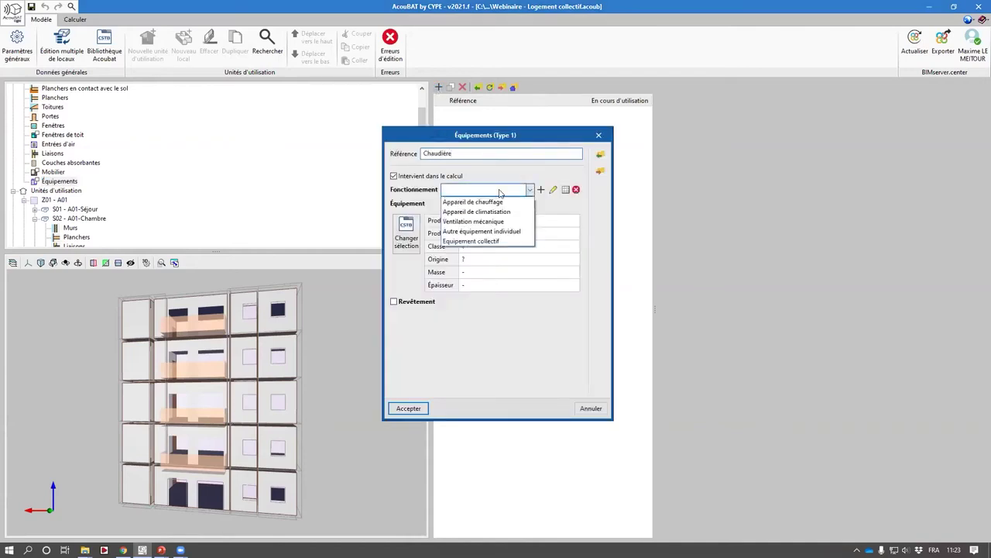
left_click(488, 203)
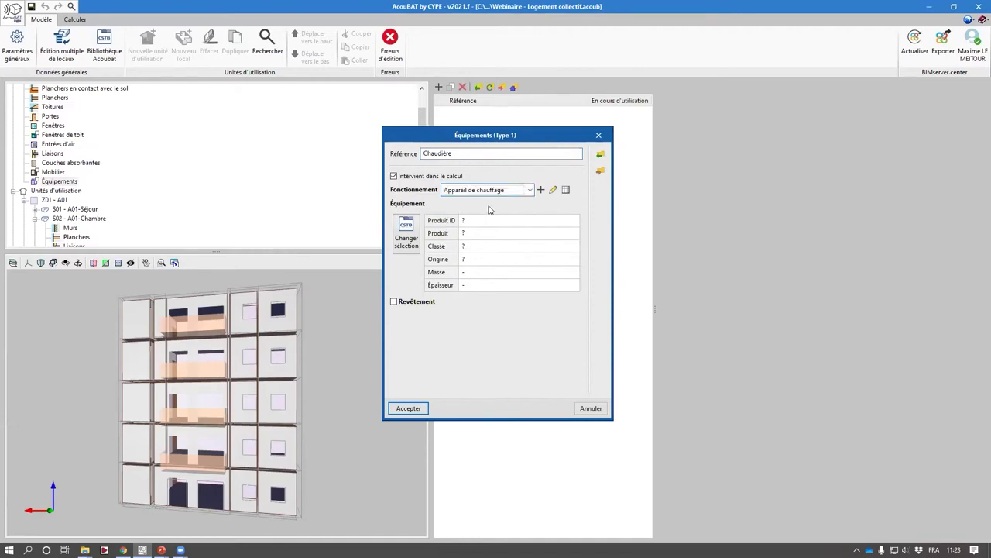
Step: Assign the generic gas boiler product "Chaudière de base" from the CSTB database to the Chaudière equipment and accept it
left_click(408, 229)
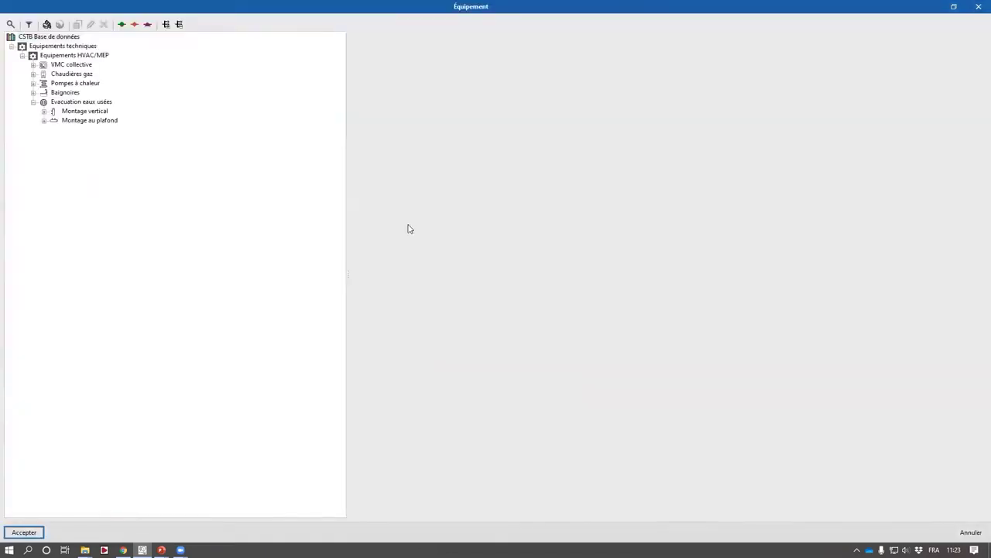
double_click(53, 75)
left_click(80, 84)
double_click(80, 84)
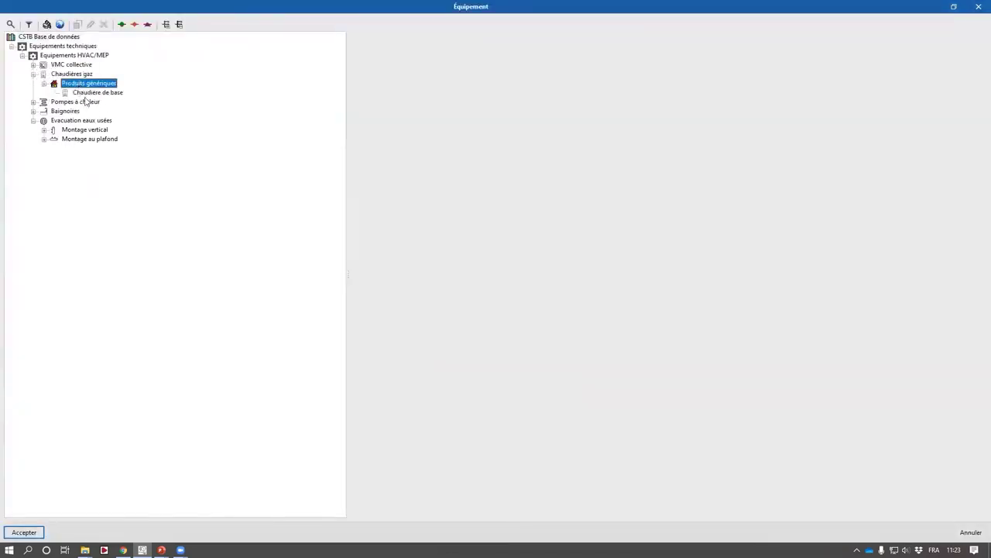
left_click(87, 92)
double_click(87, 92)
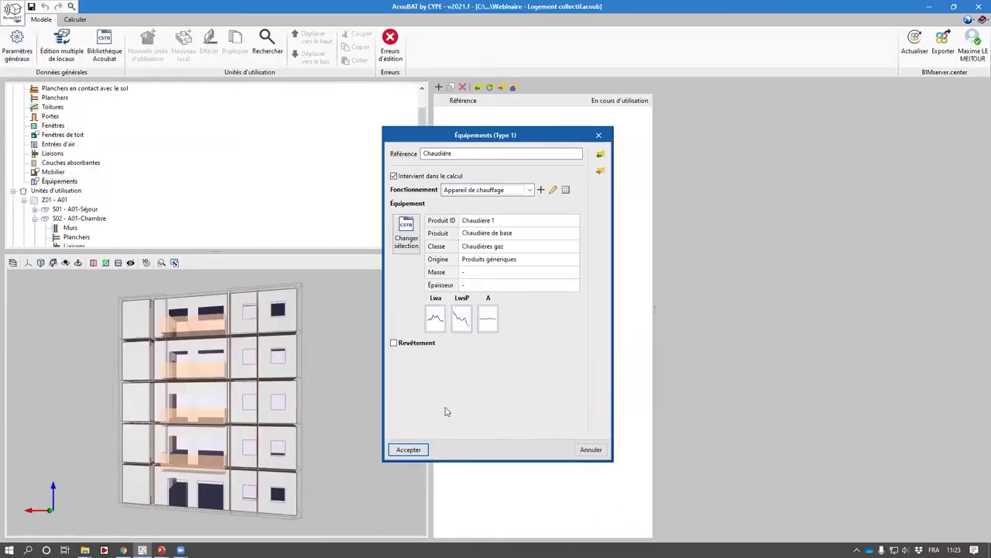
left_click(414, 448)
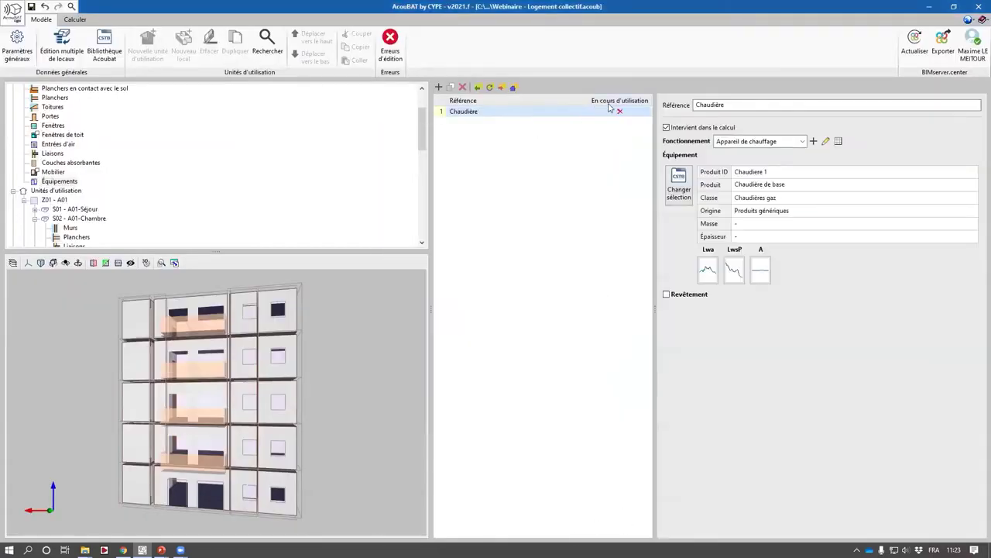
Step: Add an equipment item of the library type Chaudière to room A01-Séjour of unit A01
scroll(168, 164, "down", 2)
left_click_drag(231, 250, 227, 372)
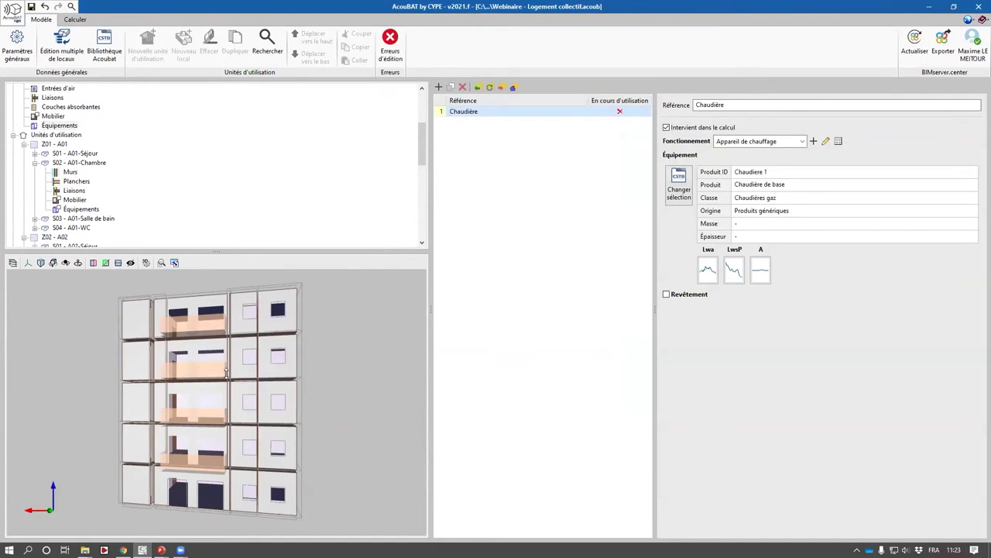
left_click(34, 162)
left_click(34, 209)
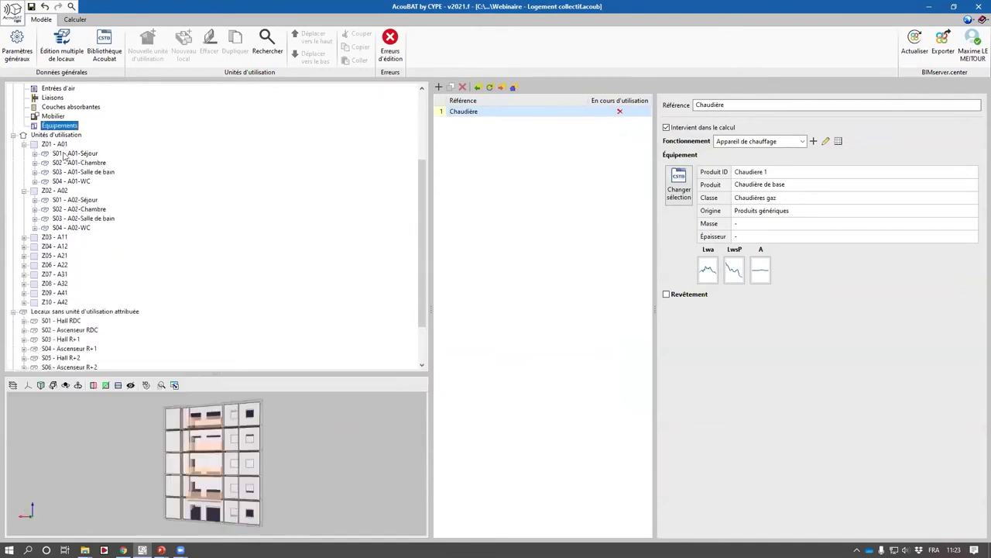
left_click(69, 153)
left_click(77, 200)
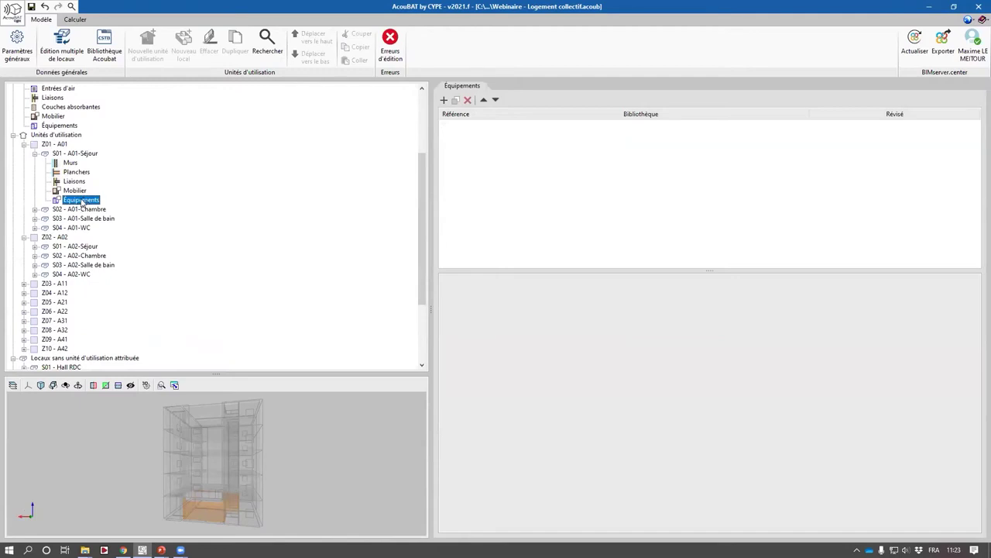
left_click(444, 100)
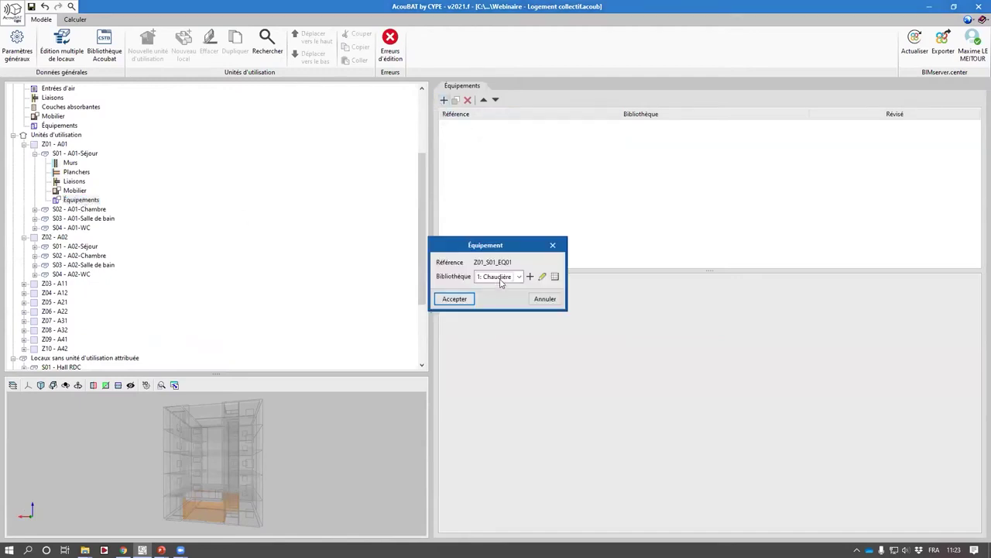
left_click(459, 299)
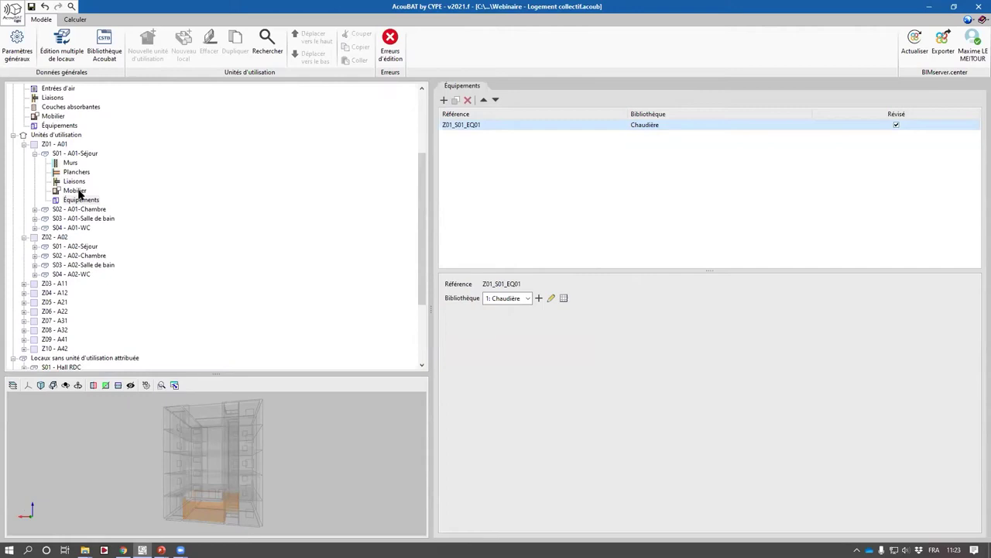
Step: Add an equipment item of the library type Chaudière to room A02-Séjour of unit A02
double_click(75, 247)
left_click(72, 255)
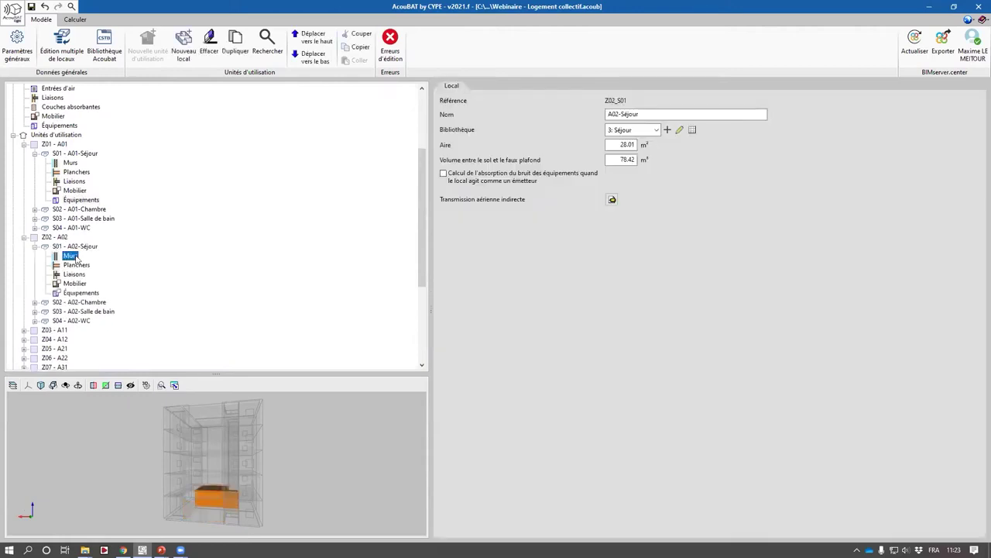
left_click(74, 293)
left_click(443, 101)
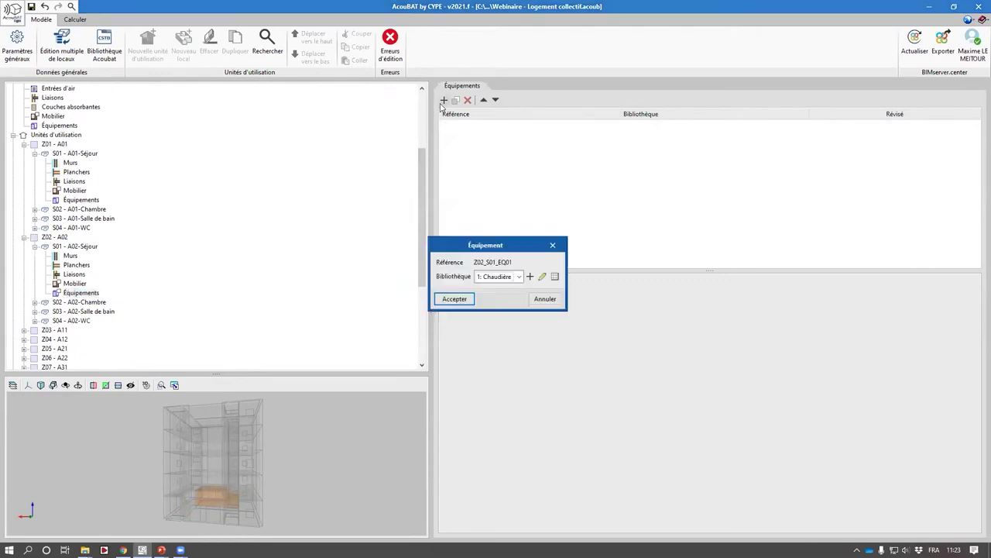
key("Return")
Step: Recalculate the acoustic results with the boilers included and dismiss the calculation summary
left_click(73, 20)
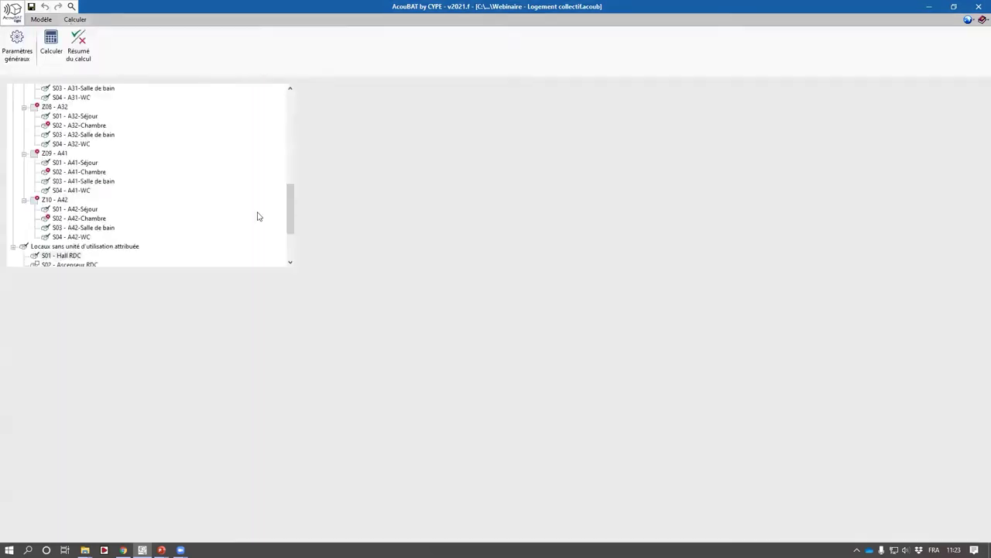
left_click(51, 56)
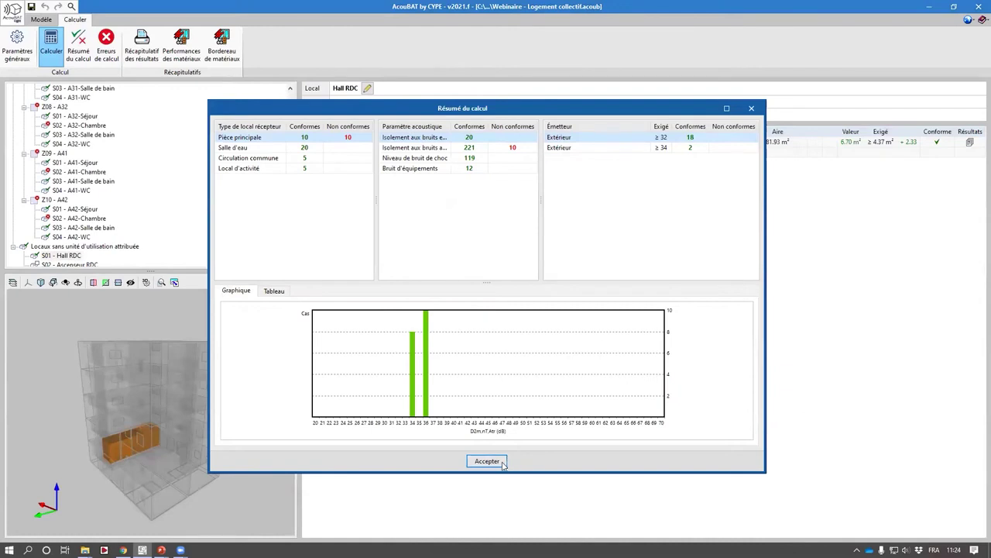
left_click(478, 462)
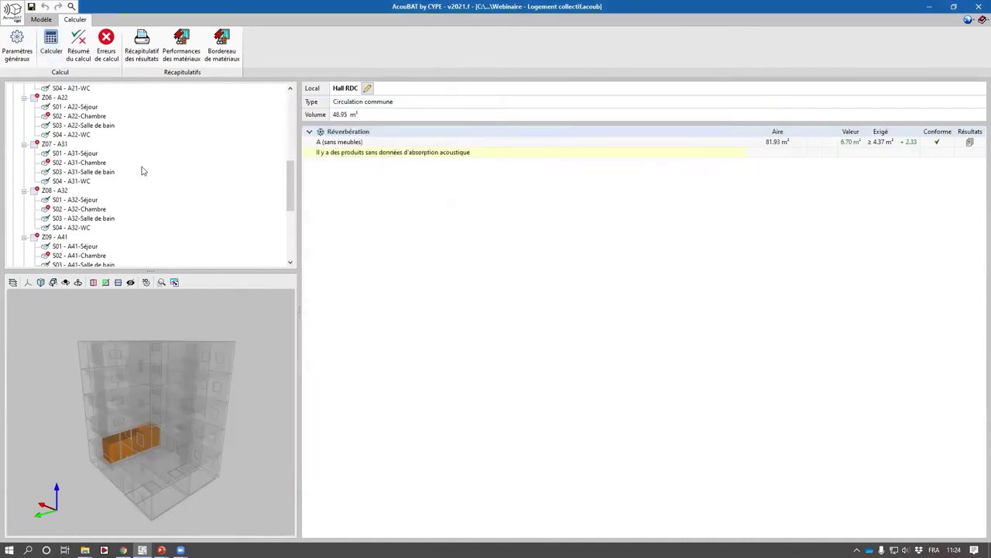
Step: Examine the heating equipment noise results for A01-Séjour, including both boiler sources, and those for A02-Séjour
scroll(142, 171, "up", 5)
scroll(82, 152, "up", 1)
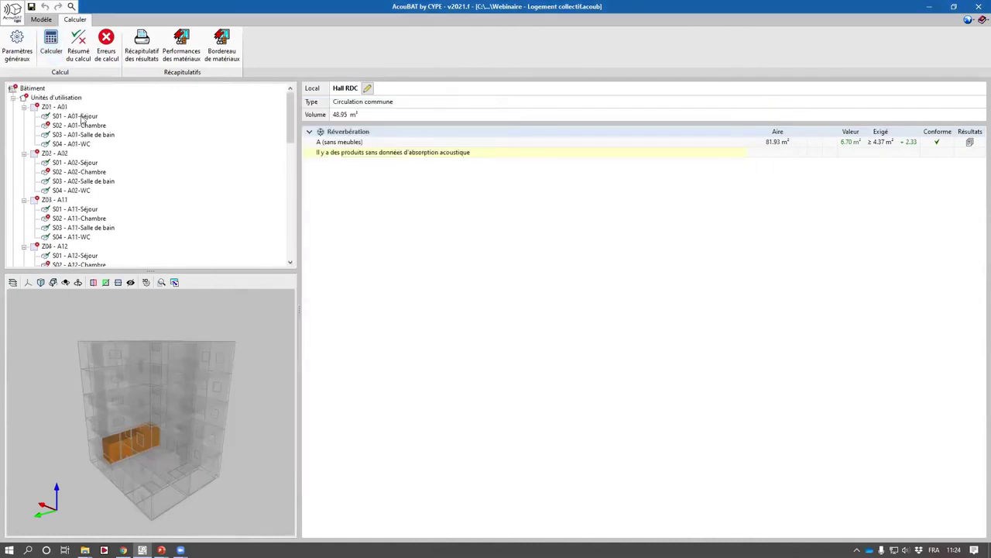
left_click(76, 115)
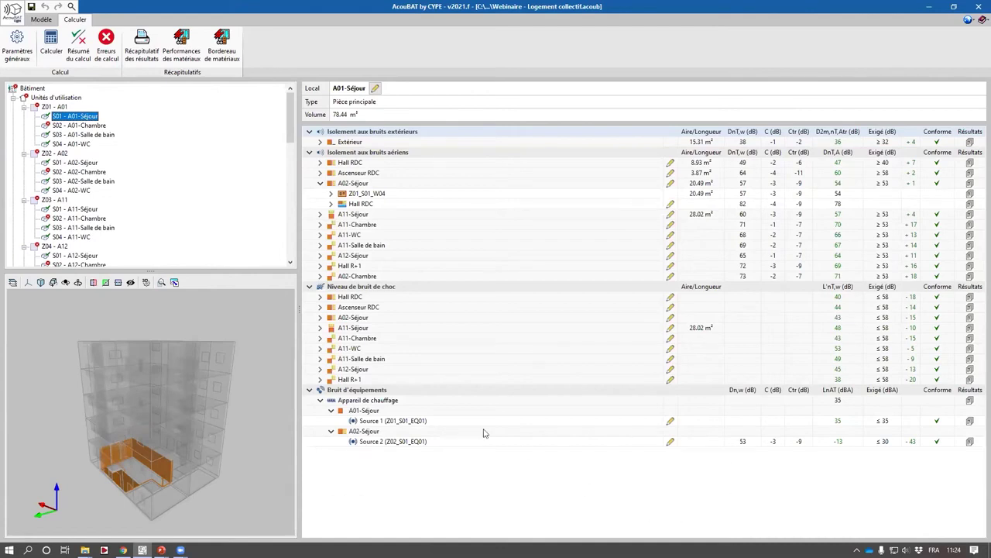
left_click(383, 420)
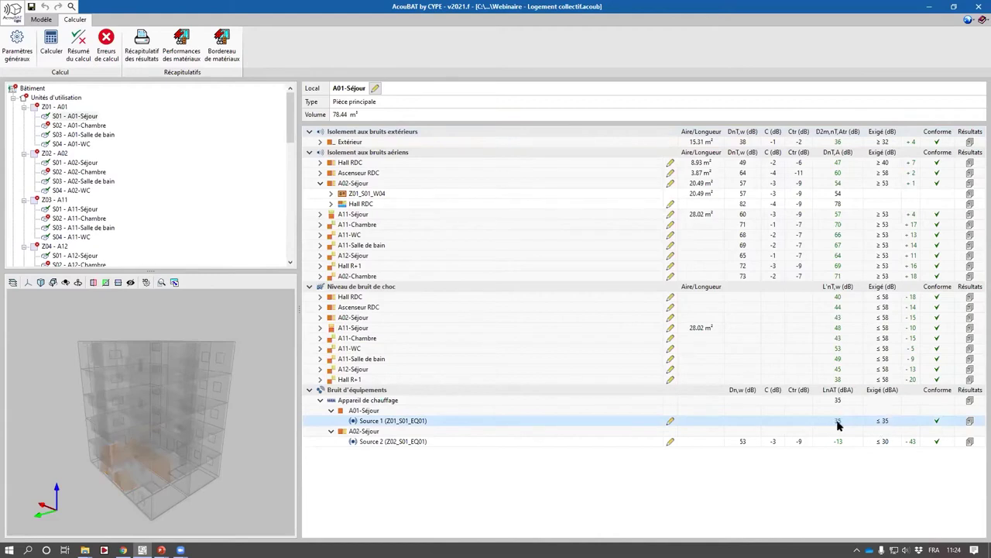
left_click(881, 442)
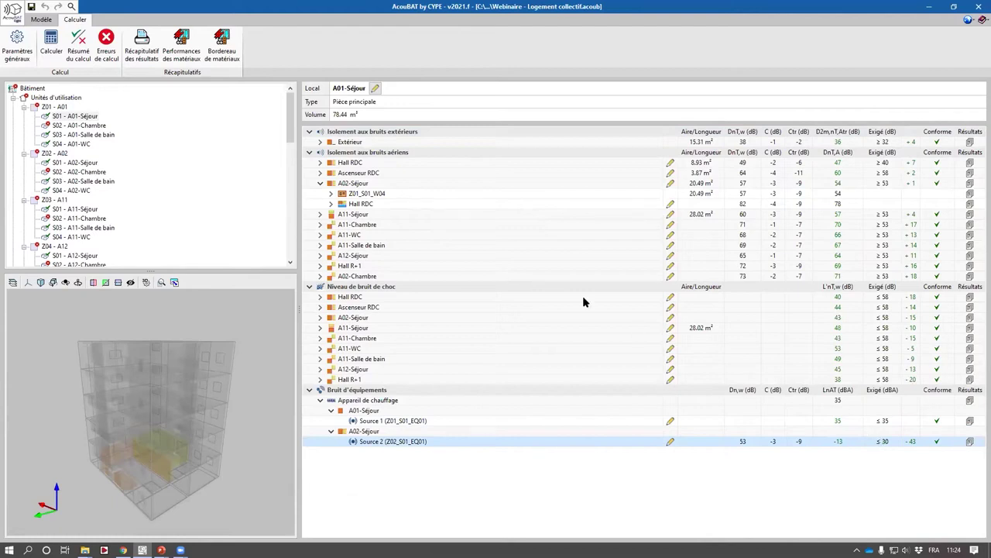
left_click(82, 162)
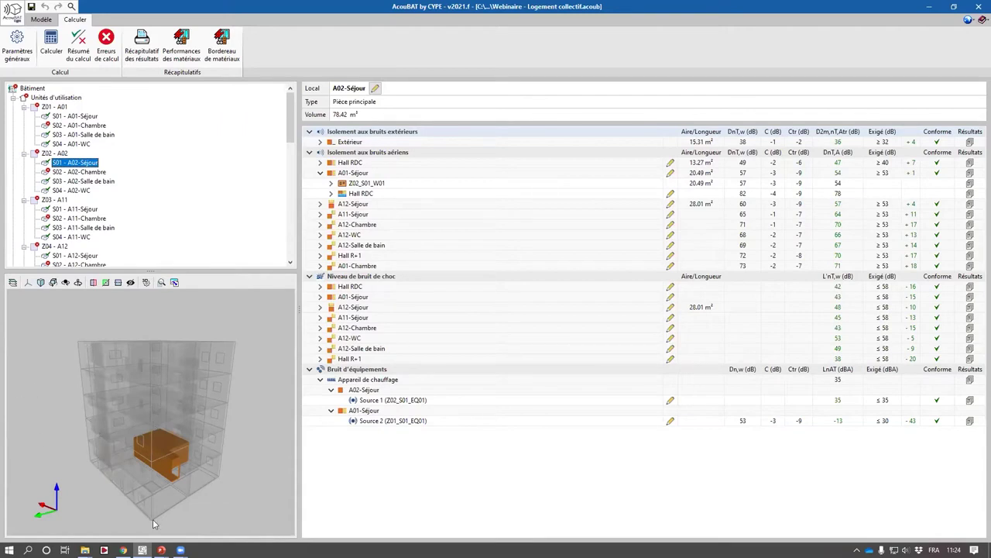
Step: Switch to the PowerPoint slideshow, advance to the slide on exploring the CSTB acoustic database, and return to AcouBAT
left_click(161, 550)
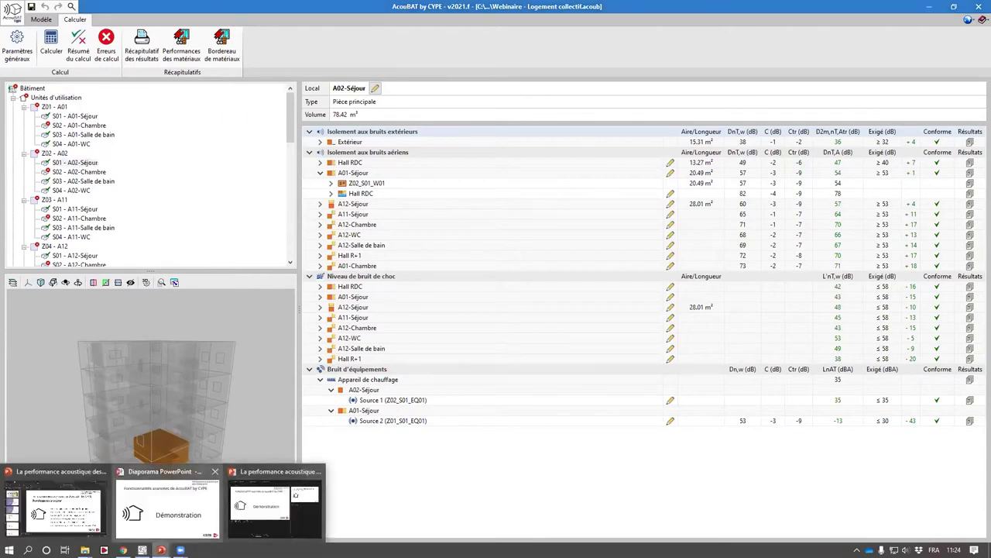
left_click(171, 502)
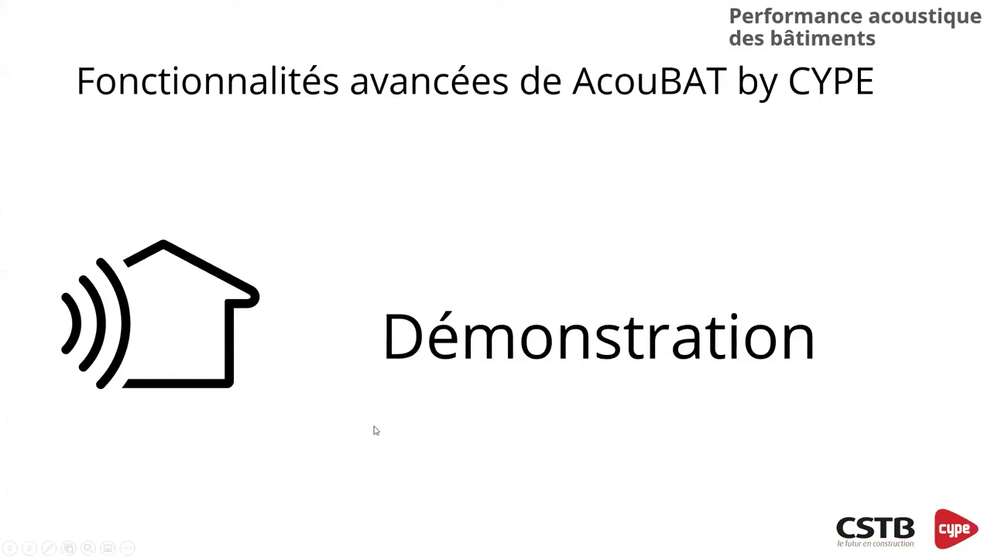
key("Right")
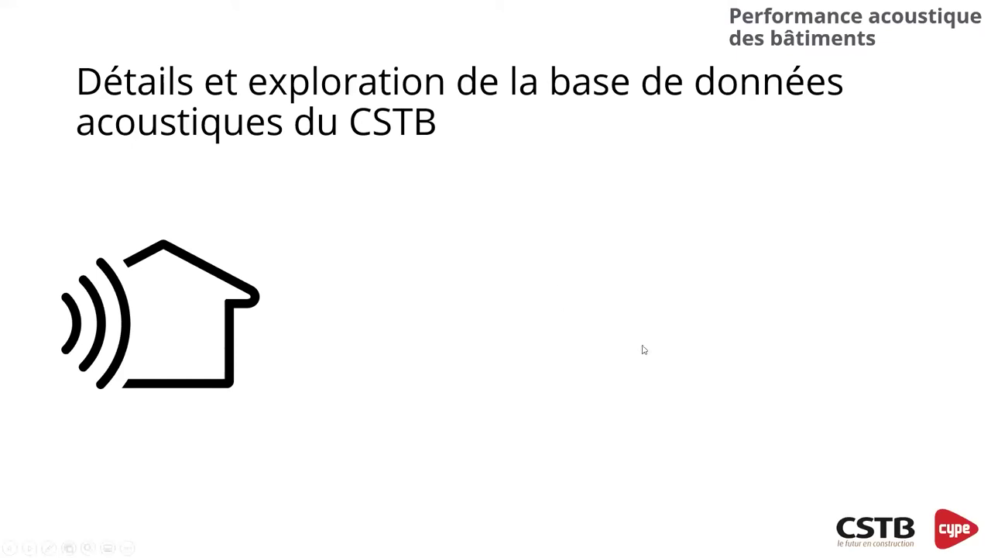
key("alt+Tab")
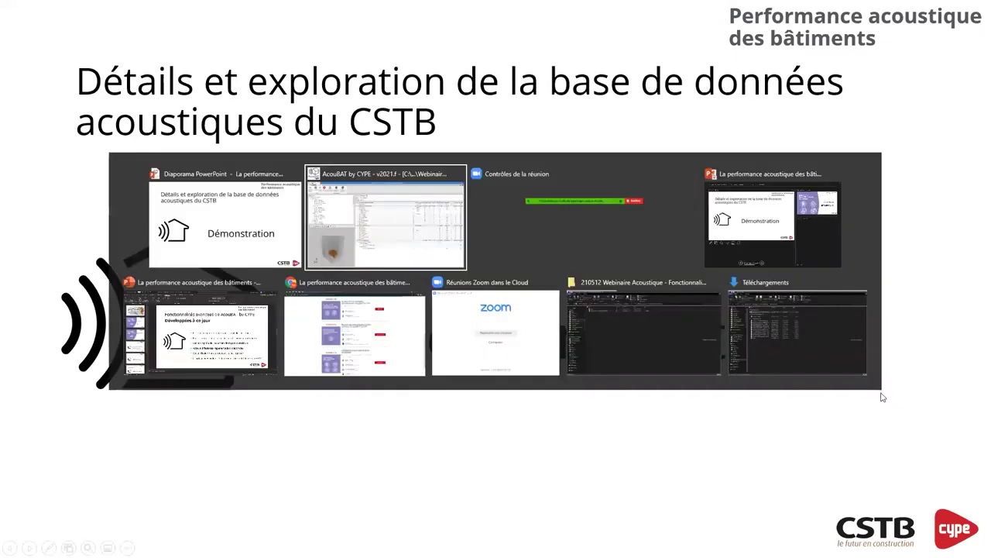
Step: Review the CSTB products offered for the base element and interior lining of Paroi extérieure logement, without changing either selection
left_click(46, 21)
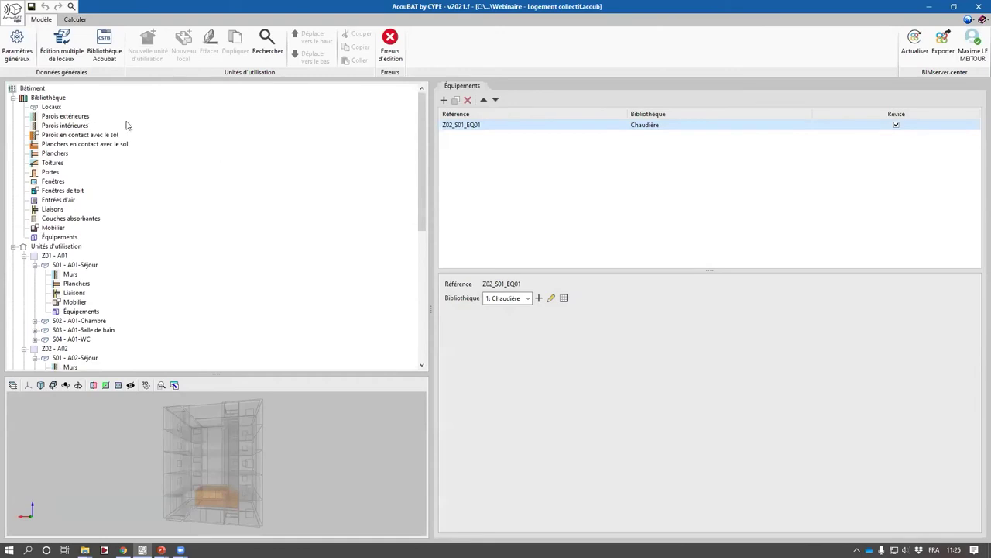
left_click(54, 117)
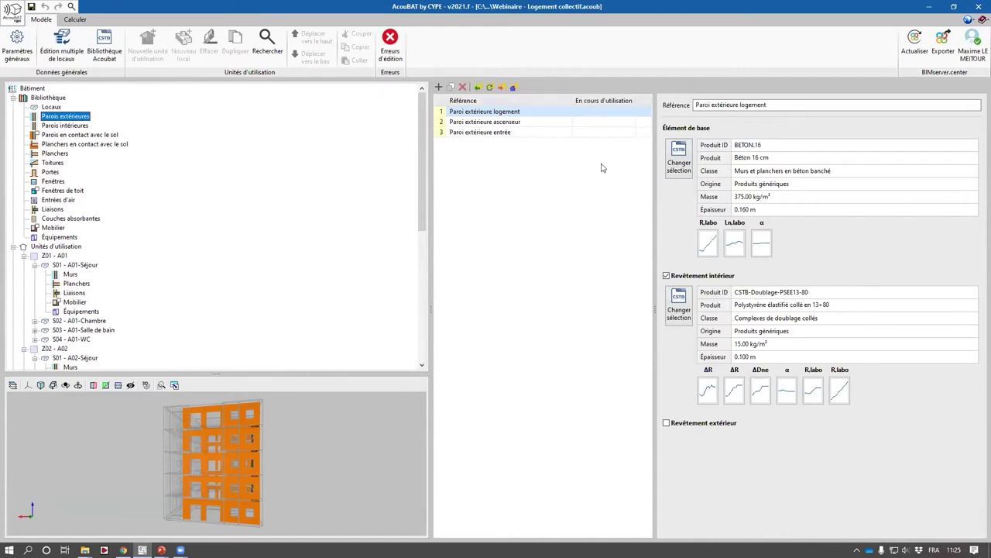
left_click(679, 158)
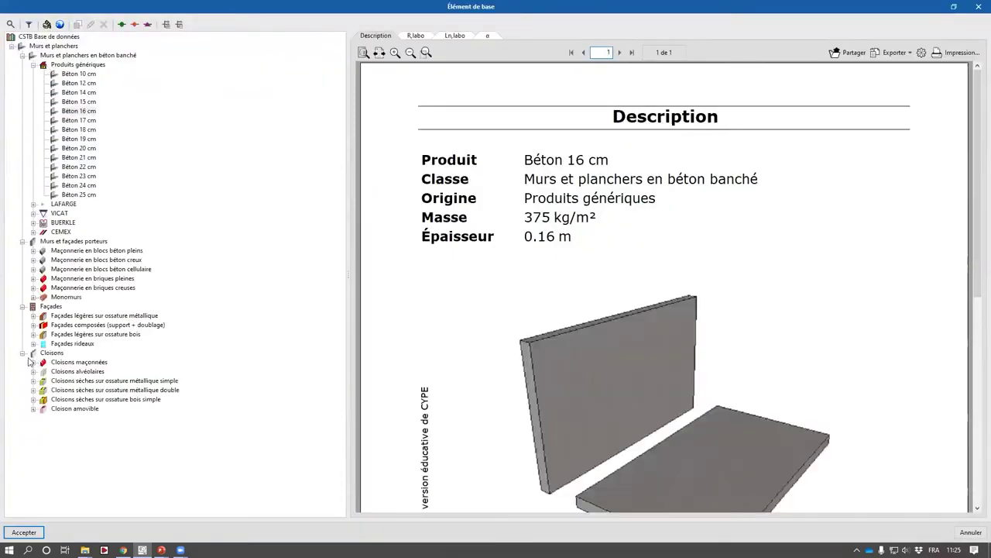
left_click(975, 7)
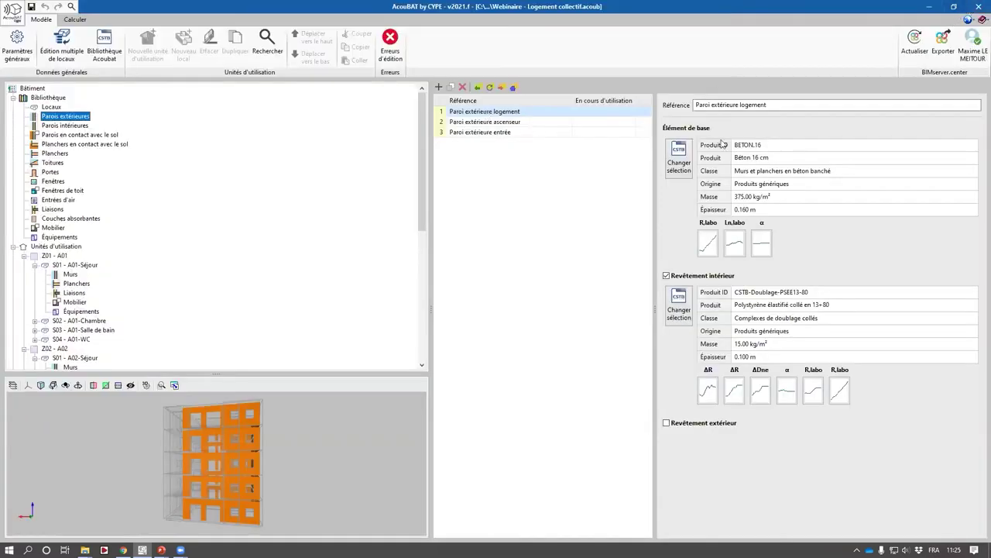
left_click(680, 159)
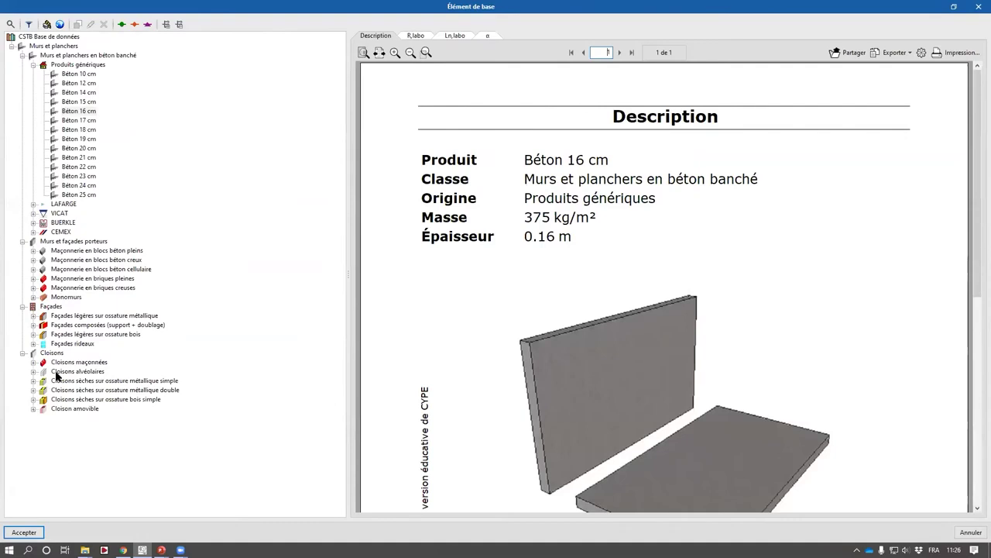
left_click(952, 8)
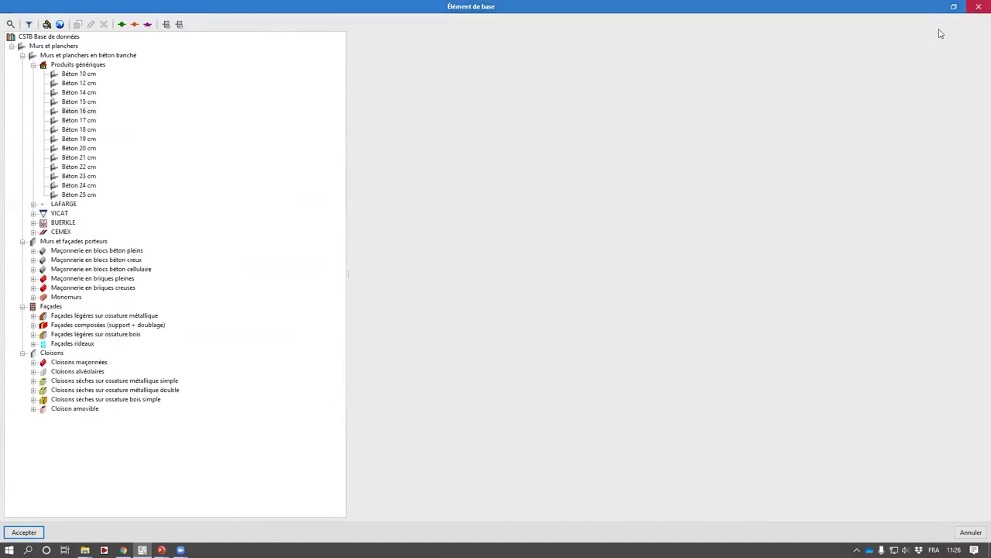
left_click(677, 321)
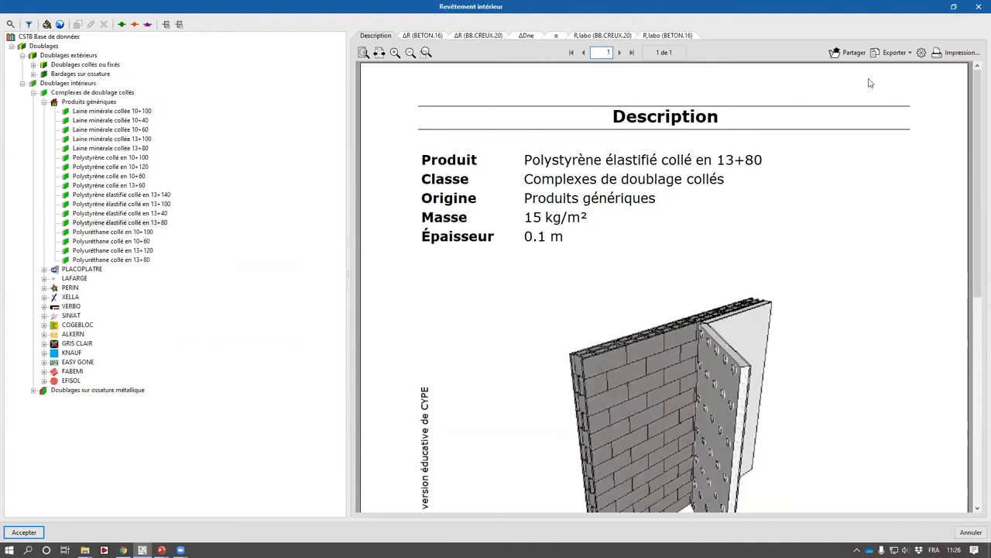
left_click(977, 7)
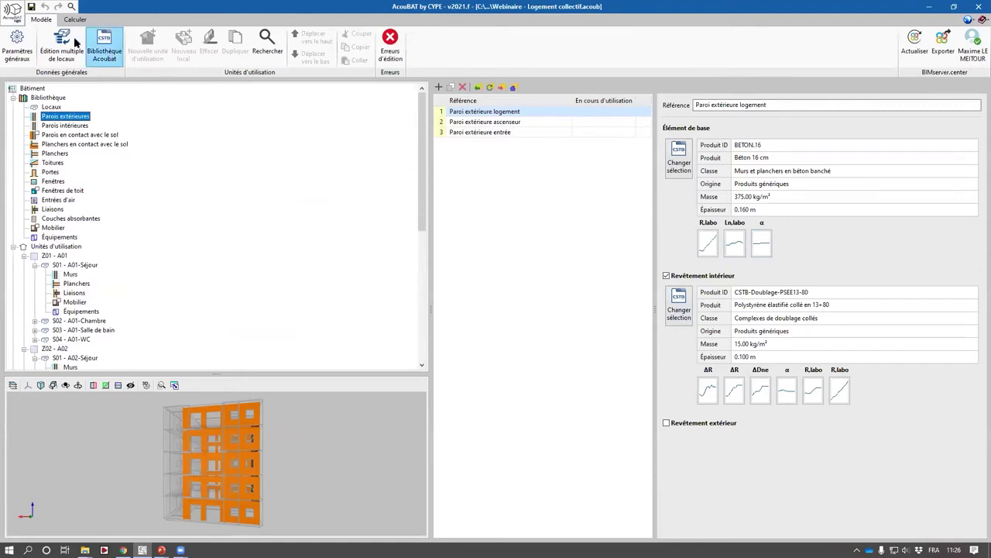
Step: Open the complete Acoubat product library in a maximized window and collapse its whole category tree
left_click(104, 47)
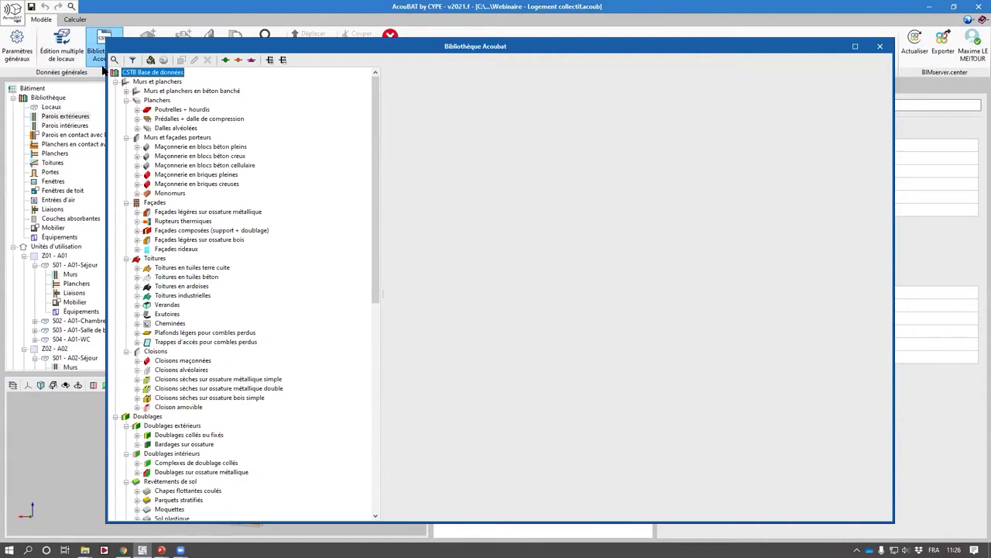
left_click(855, 46)
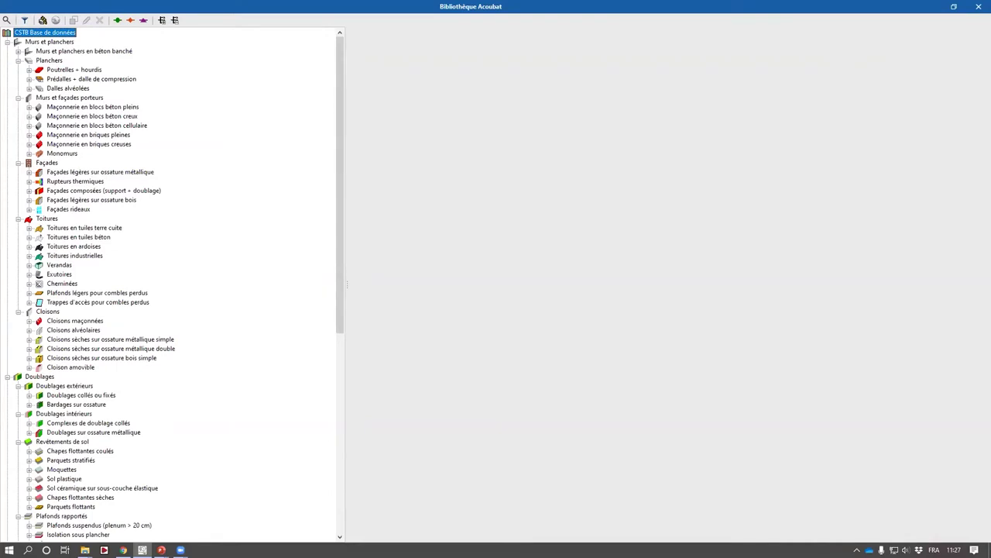
left_click(18, 60)
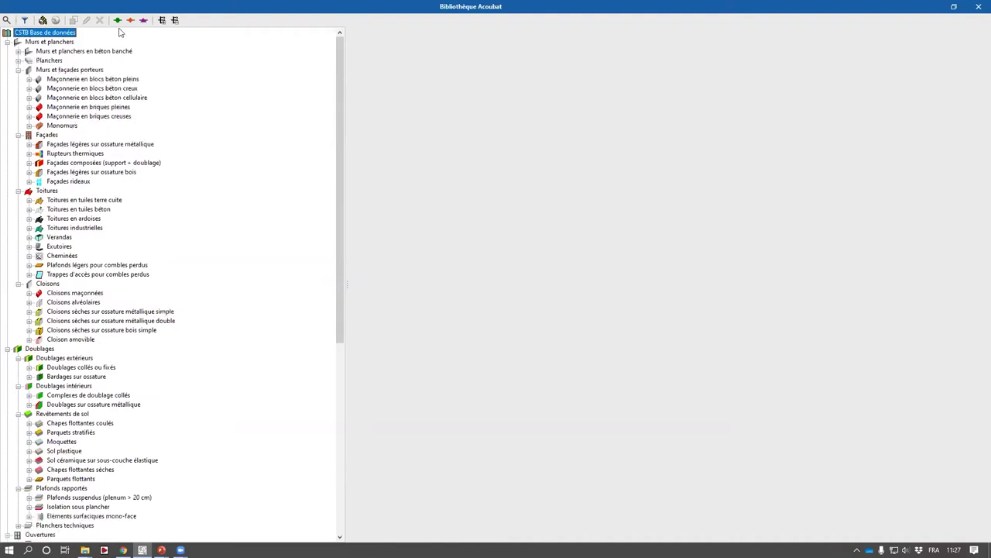
left_click(174, 19)
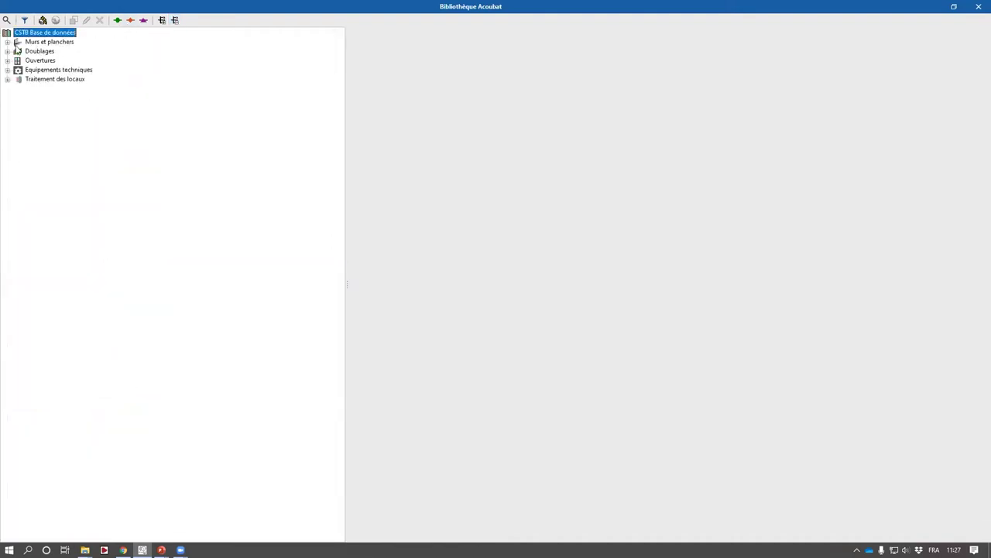
Step: Expand the main categories Murs et planchers, Doublages, Ouvertures, Equipements techniques and Traitement des locaux to show their subcategories
left_click(8, 42)
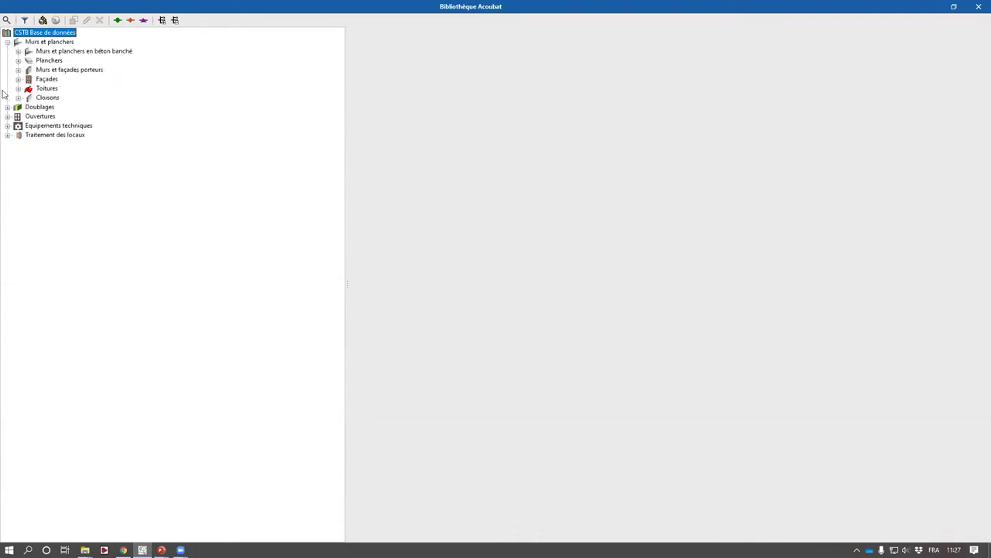
left_click(7, 107)
left_click(7, 163)
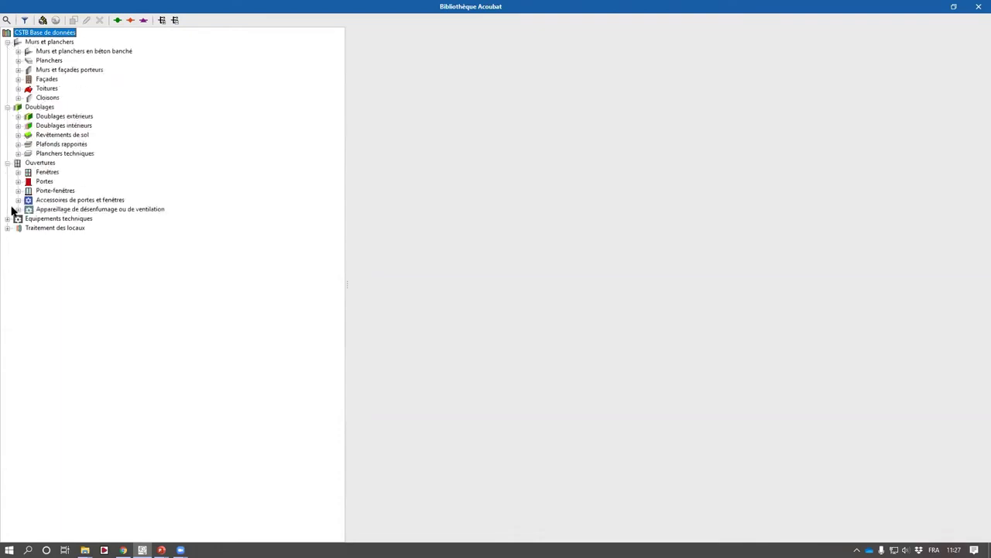
left_click(8, 219)
left_click(8, 237)
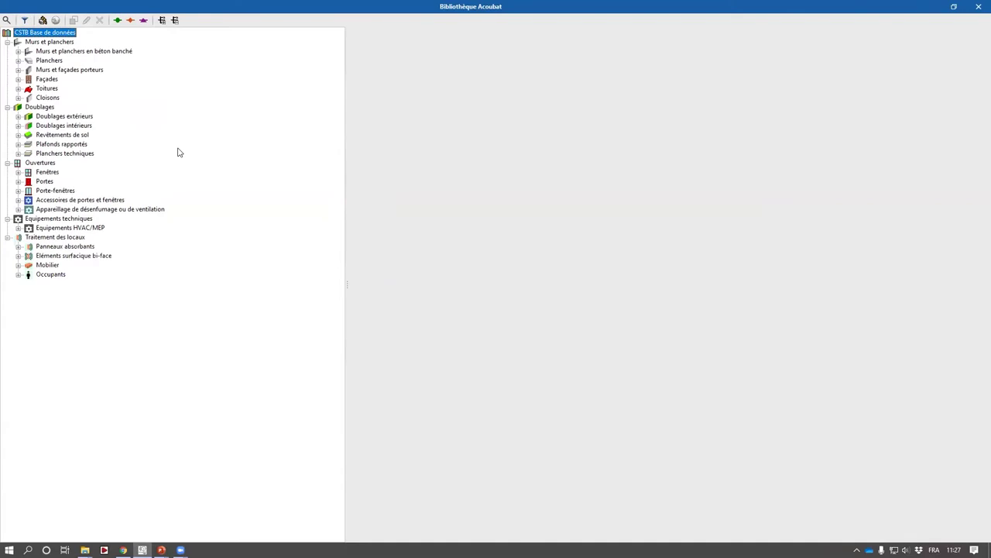
Step: Examine the laboratory sound reduction curve (R,labo) of the generic Béton 16 cm product under Murs et planchers en béton banché
left_click(18, 51)
double_click(51, 62)
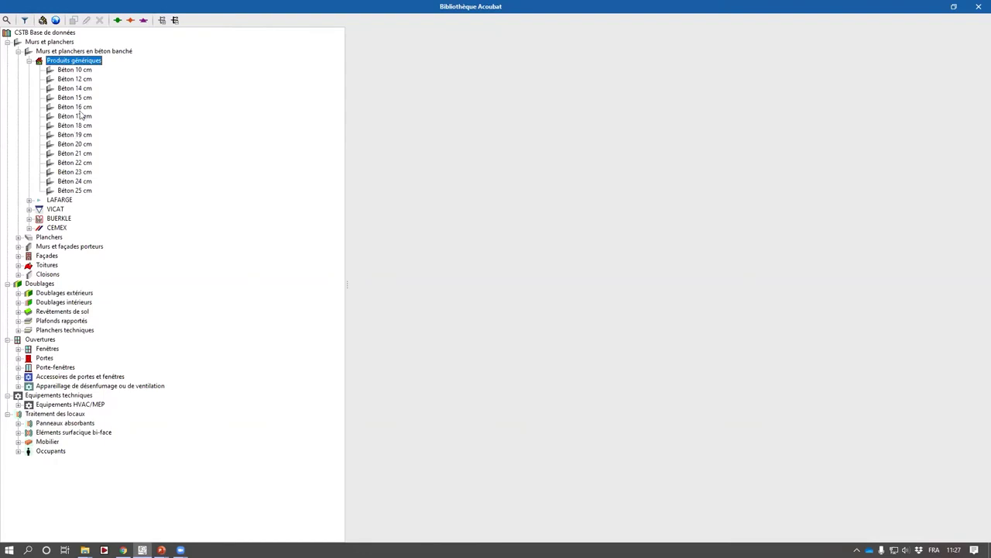
left_click(79, 109)
left_click(414, 31)
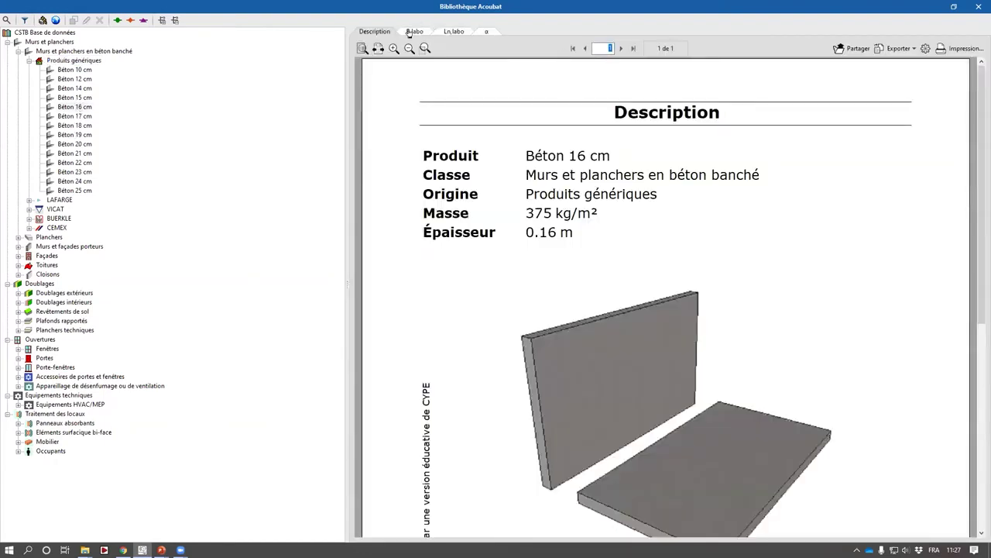
scroll(741, 317, "down", 2)
scroll(741, 317, "down", 3)
scroll(744, 321, "up", 1)
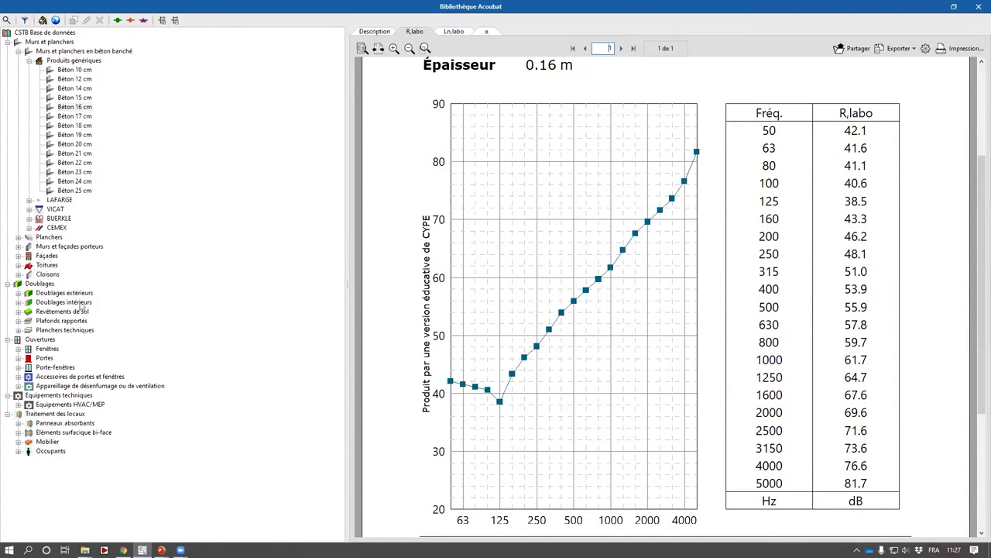
Step: Examine the R,labo curve of PLACOPLATRE's PLACOSTIL 98/48 PlacoPhonique BA13 partition with 45 mm laine de verre, under Cloisons sèches sur ossature métallique simple
left_click(19, 274)
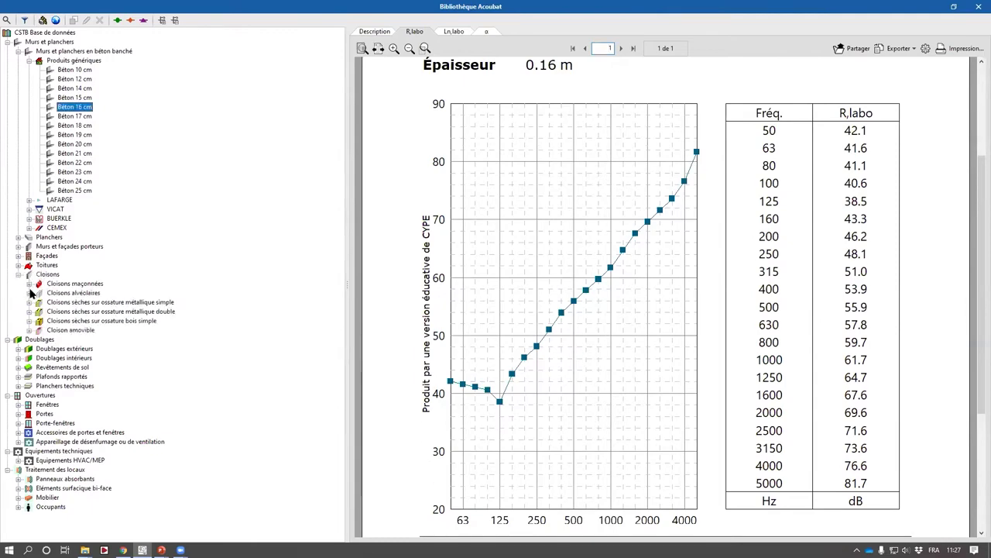
left_click(28, 302)
double_click(78, 339)
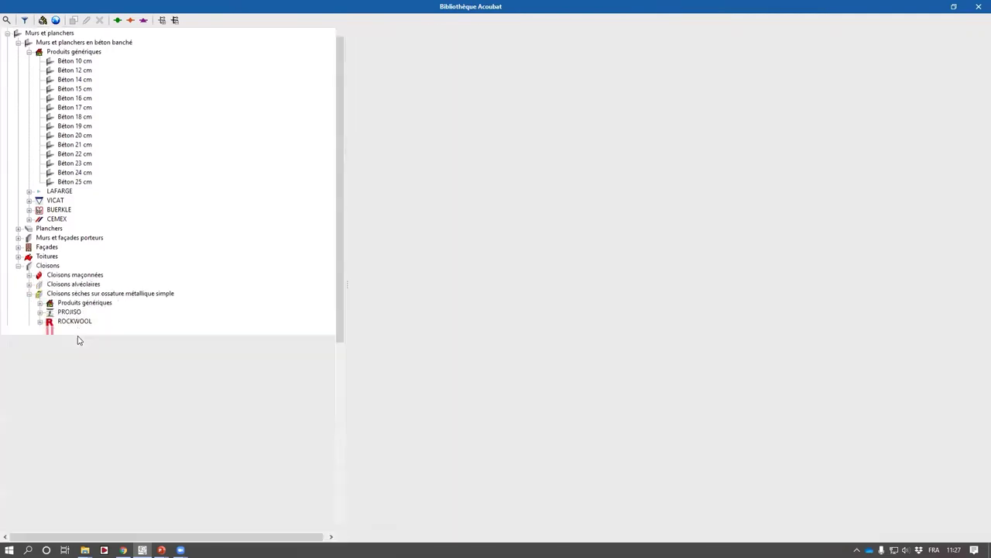
left_click(116, 340)
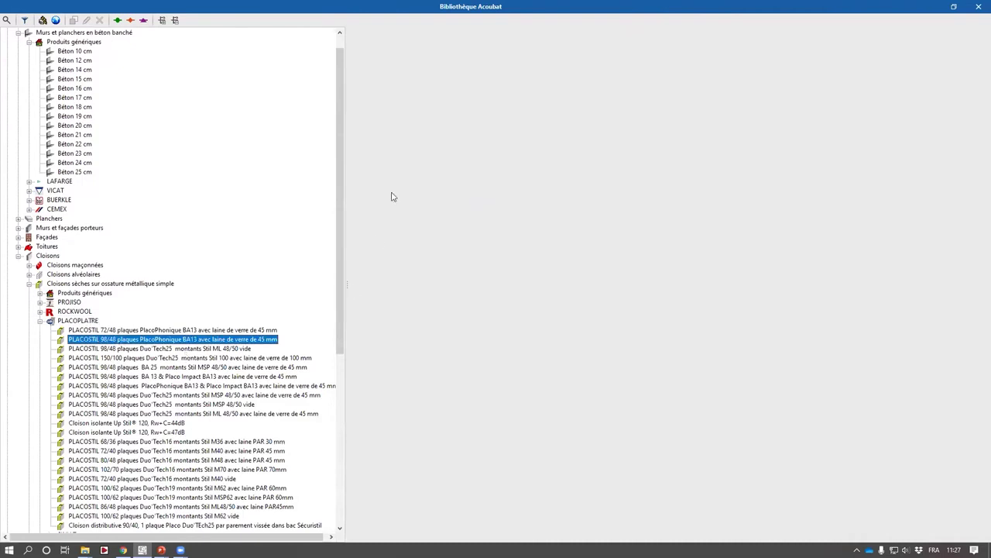
scroll(621, 346, "down", 2)
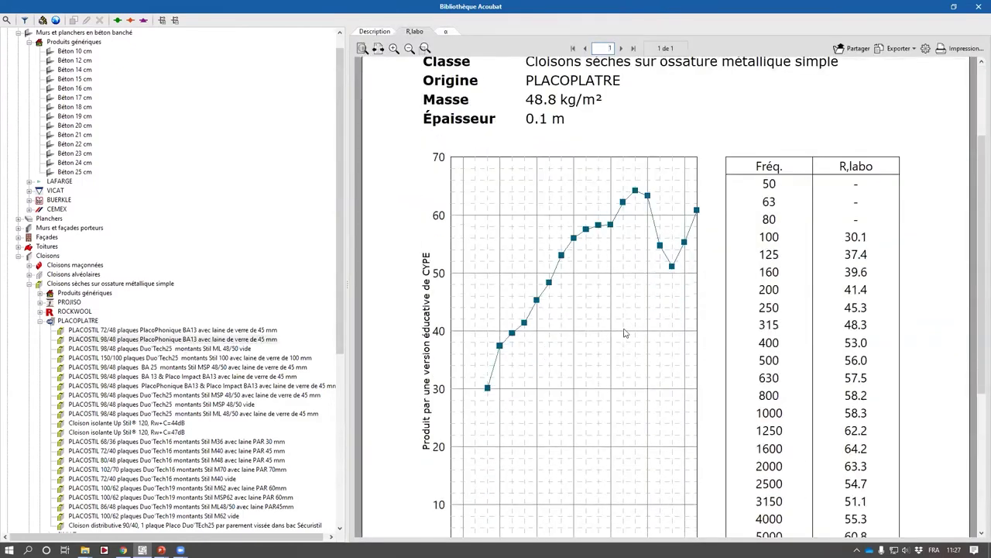
scroll(805, 314, "down", 2)
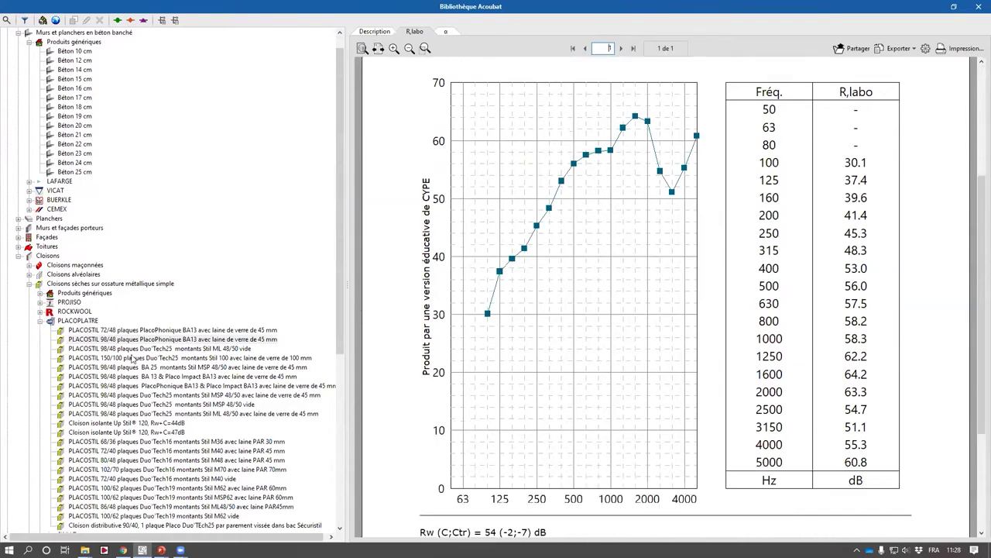
Step: Compare R,labo data of other PLACOPLATRE partitions, including PLACOSTIL 72/48, the Duo'Tech25 Stil MSP 48/50 variants and Cloison distributive 90/40
left_click(138, 331)
scroll(759, 328, "down", 2)
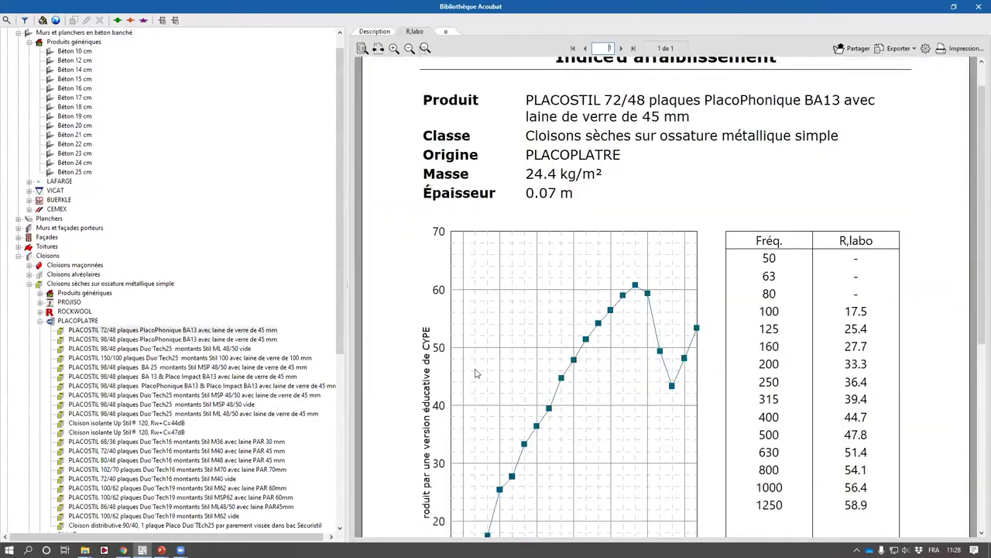
left_click(184, 404)
left_click(190, 395)
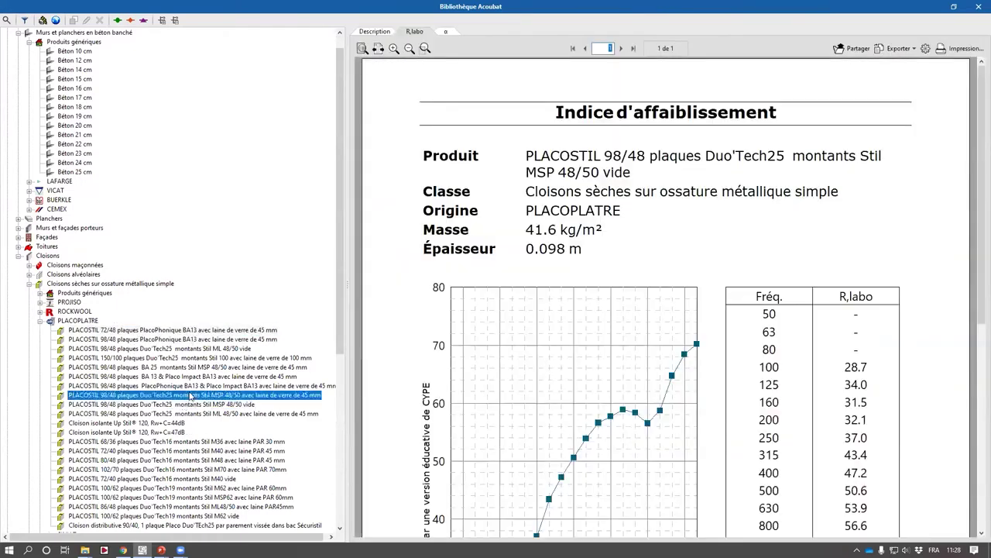
left_click(190, 386)
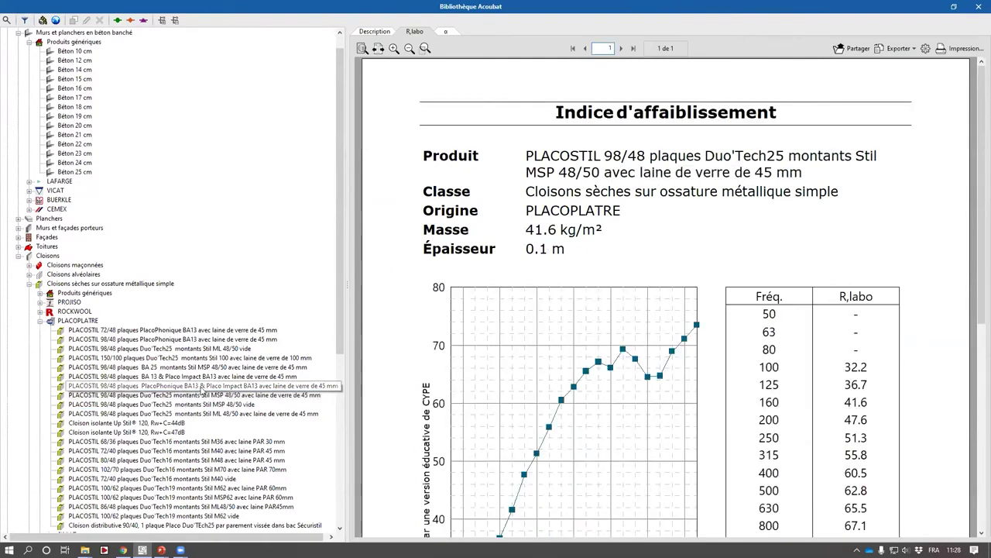
scroll(306, 394, "down", 2)
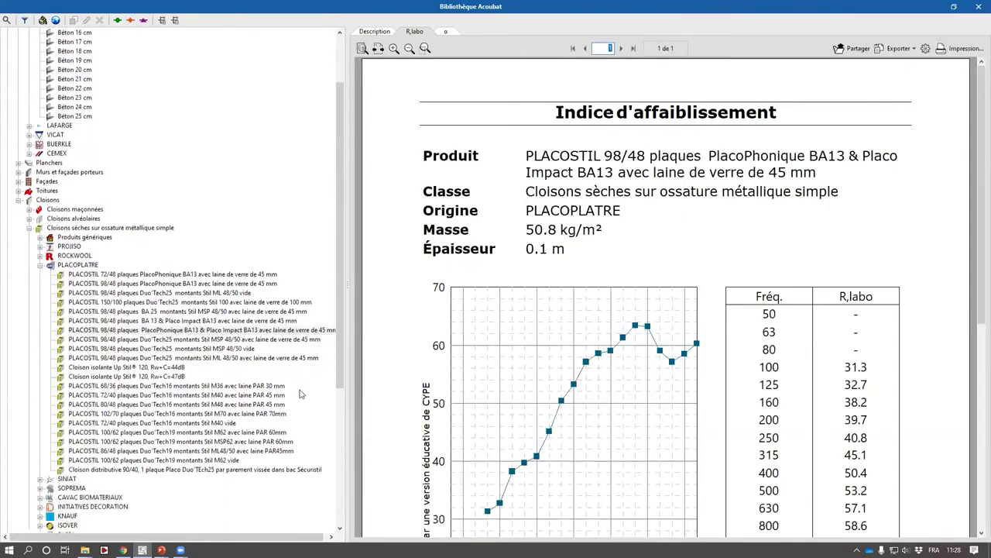
left_click(214, 469)
scroll(135, 434, "down", 2)
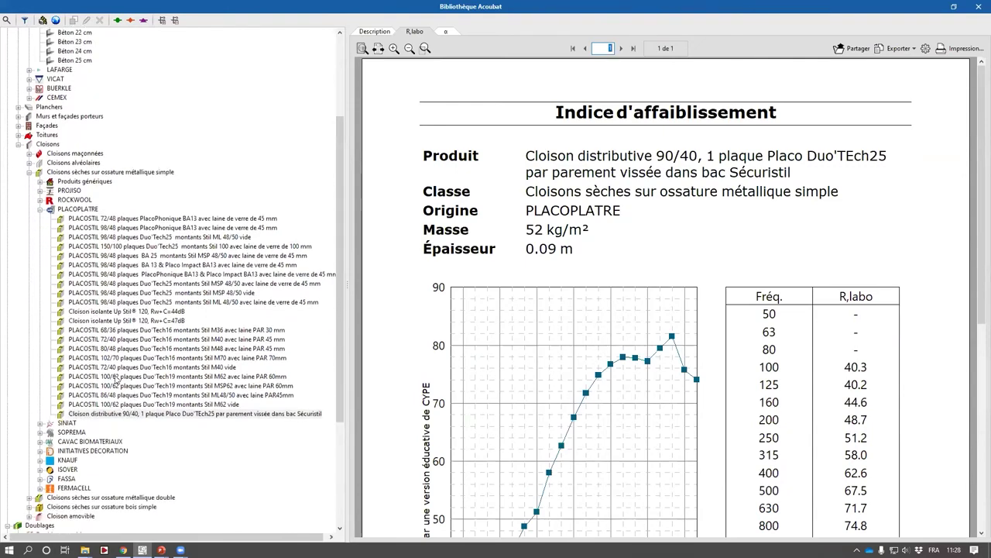
scroll(116, 379, "up", 5)
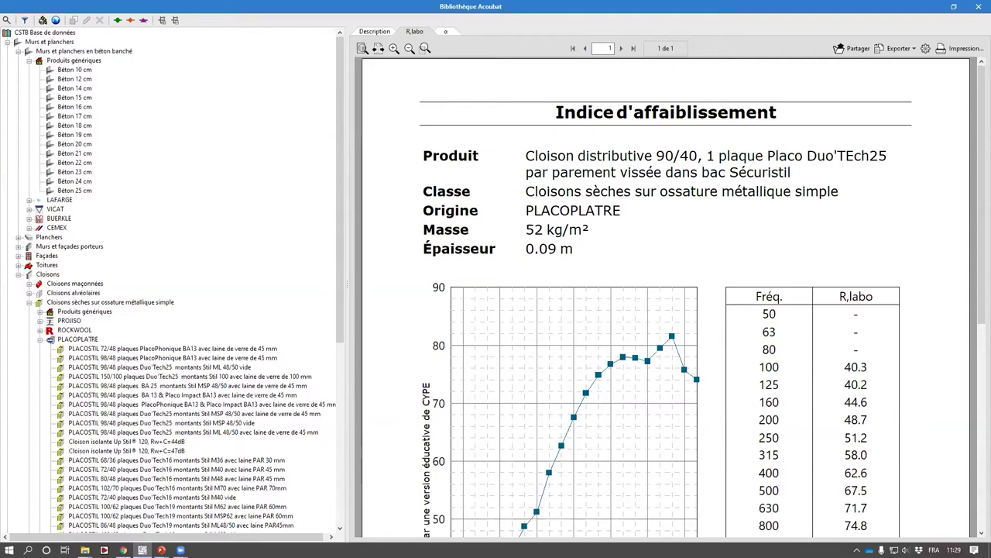
Step: Collapse the PLACOPLATRE list and examine the R,labo data of PROTECTION TECHNIQUE's 2040*1130 mm PARIX ISO Pb single-leaf door under Portes de distribution
left_click(41, 339)
scroll(41, 456, "down", 1)
scroll(41, 459, "down", 1)
double_click(48, 468)
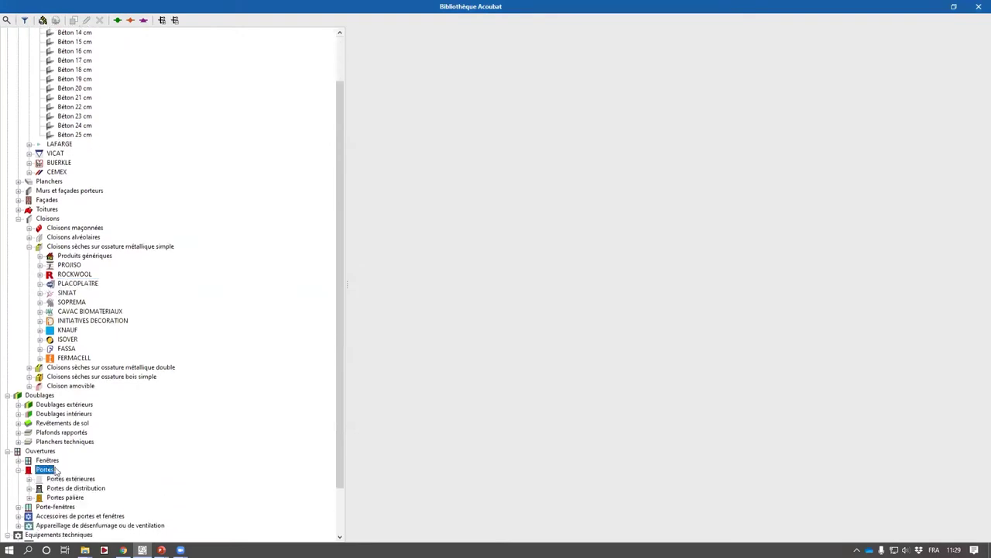
scroll(68, 474, "down", 2)
double_click(74, 432)
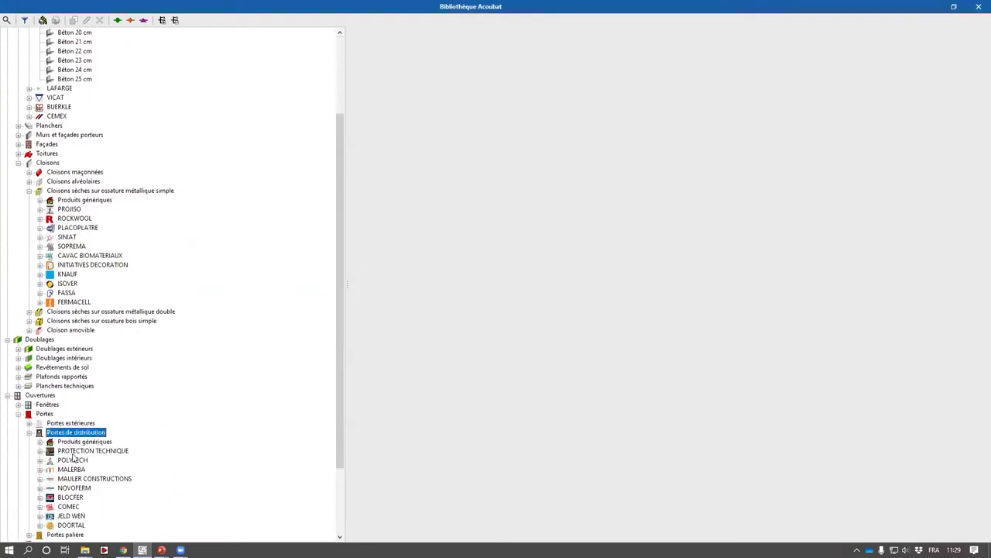
double_click(74, 451)
left_click(146, 470)
scroll(600, 416, "down", 10)
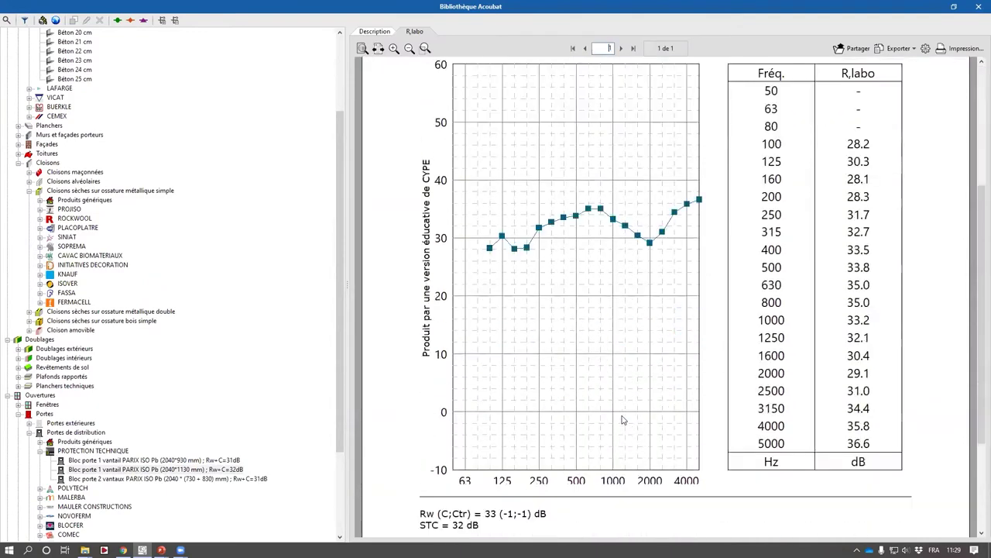
scroll(245, 421, "up", 2)
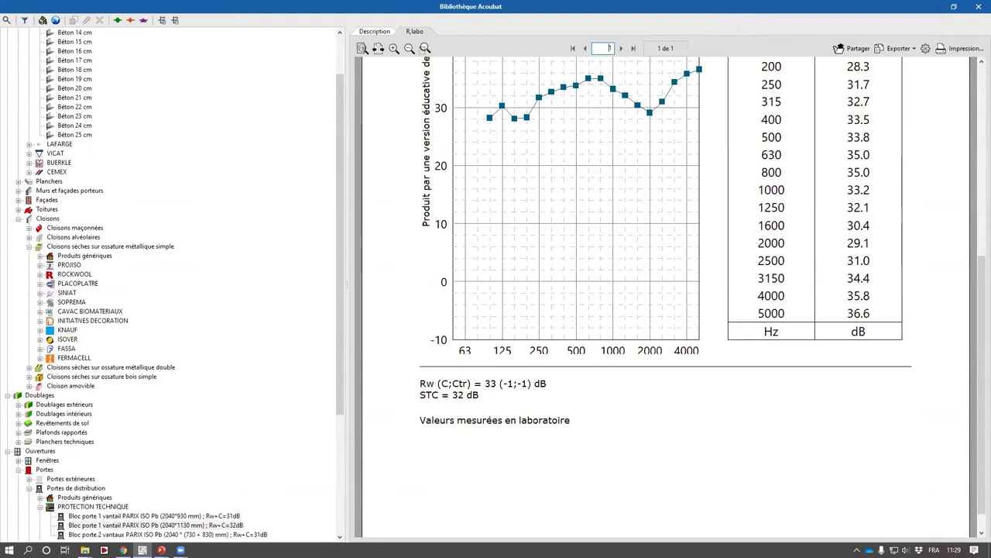
Step: Collapse the opened concrete and partition branches, followed by the entire CSTB Base de données tree
scroll(186, 221, "up", 2)
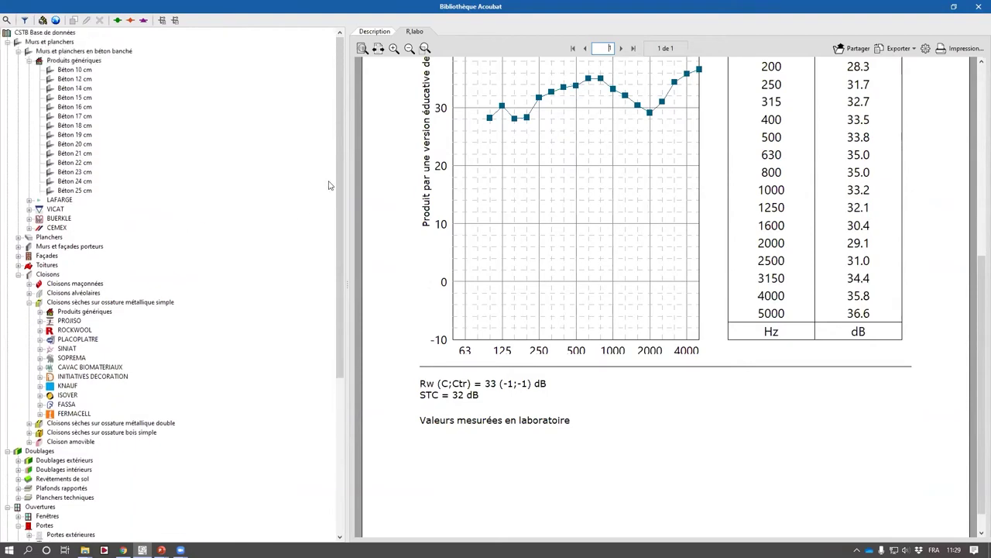
left_click(29, 60)
left_click(18, 52)
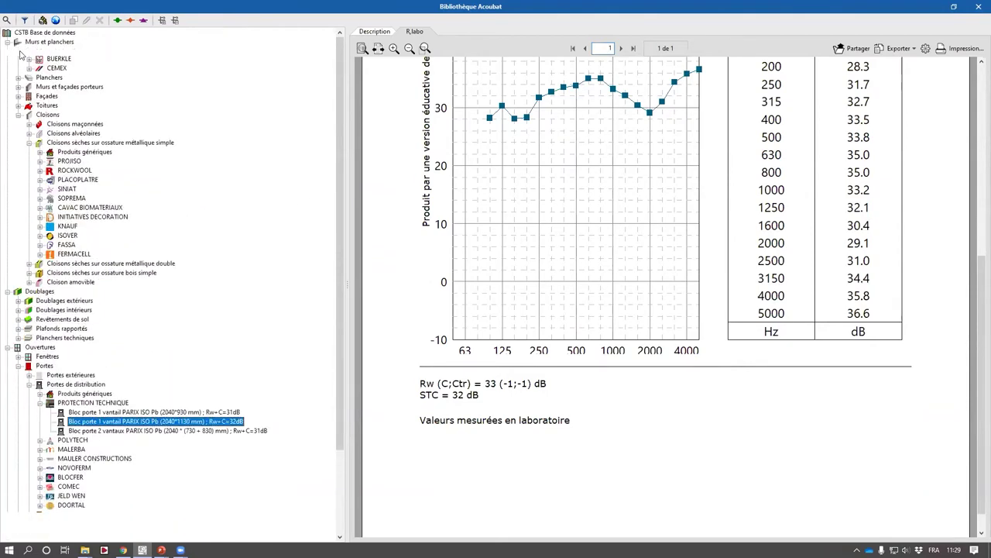
left_click(29, 126)
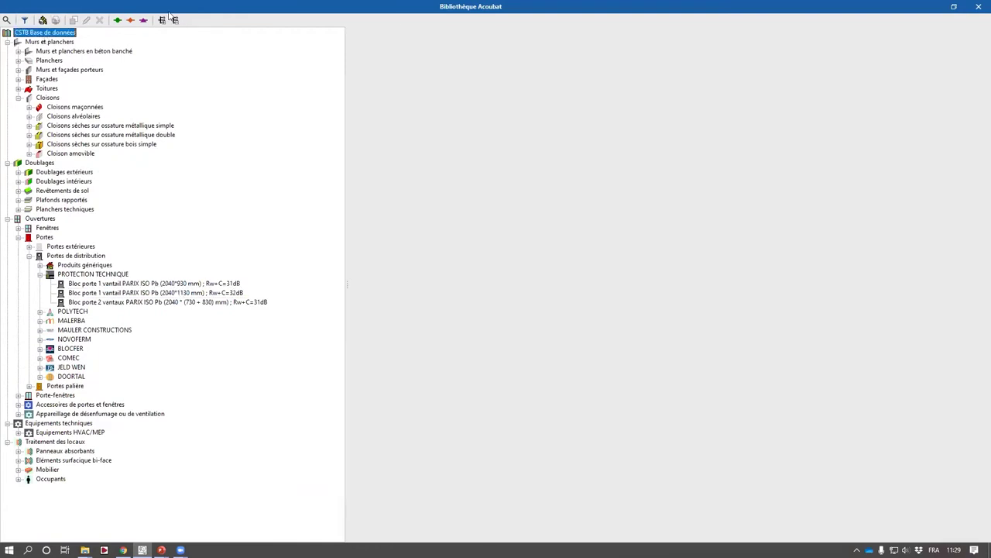
left_click(44, 34)
left_click(175, 20)
Step: Expand the database root and its five main categories to list their subcategories again
double_click(49, 34)
double_click(47, 42)
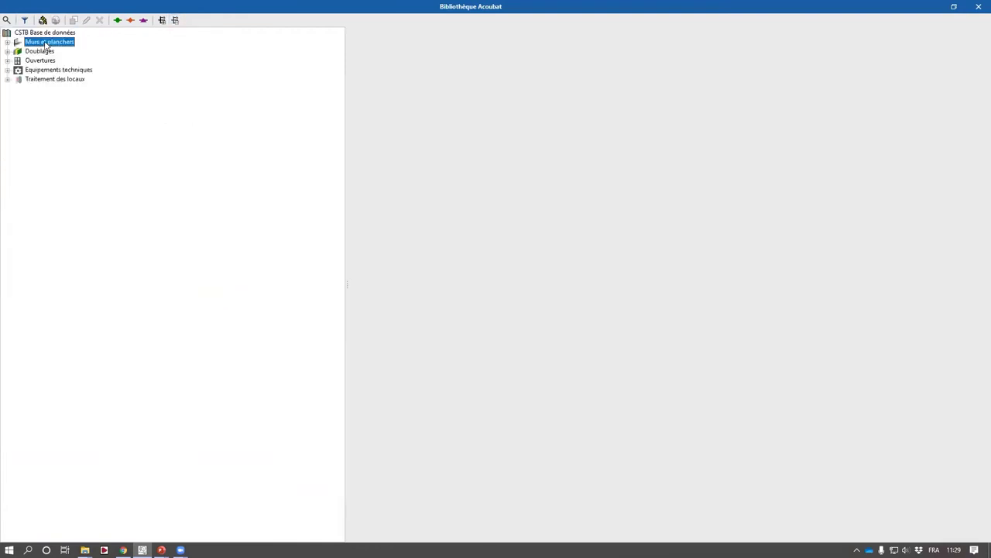
double_click(37, 108)
double_click(39, 163)
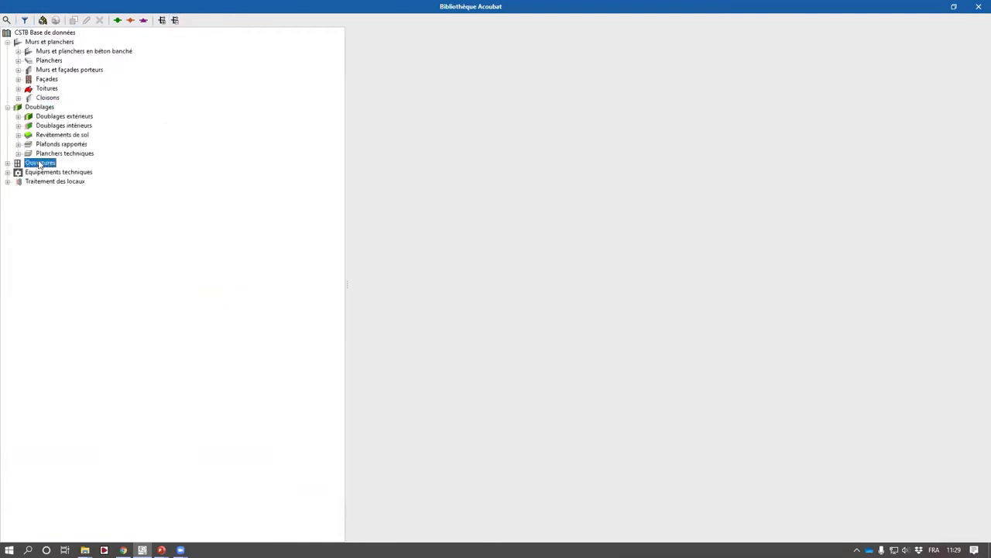
double_click(52, 220)
double_click(51, 237)
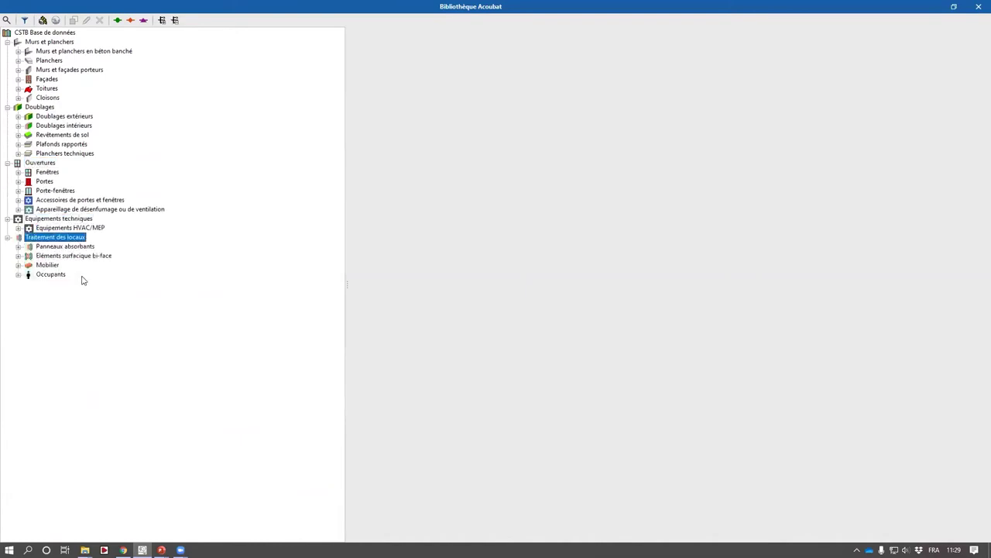
Step: Move the library window aside to view the exterior wall settings behind it, and maximize the library again
left_click(953, 6)
left_click_drag(779, 52, 806, 337)
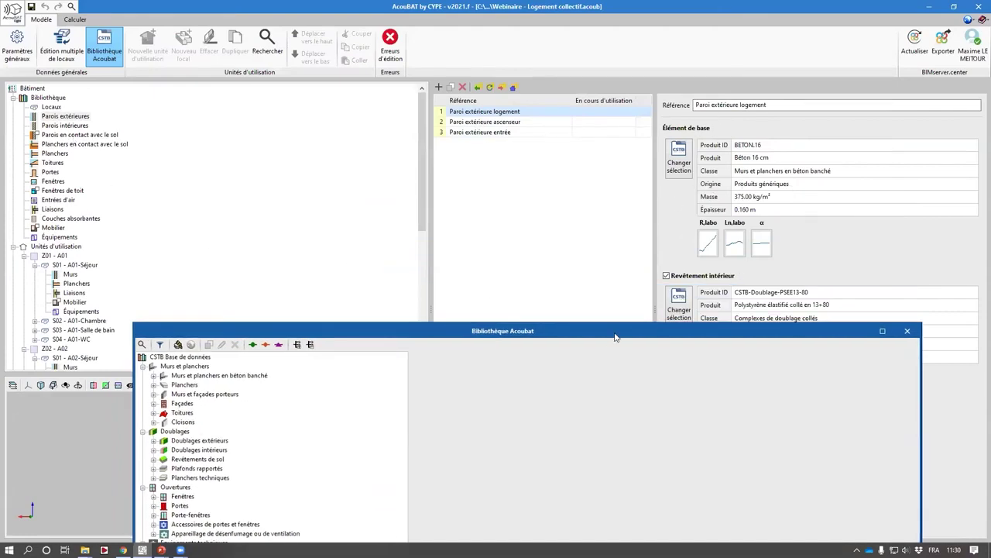
left_click_drag(617, 338, 622, 4)
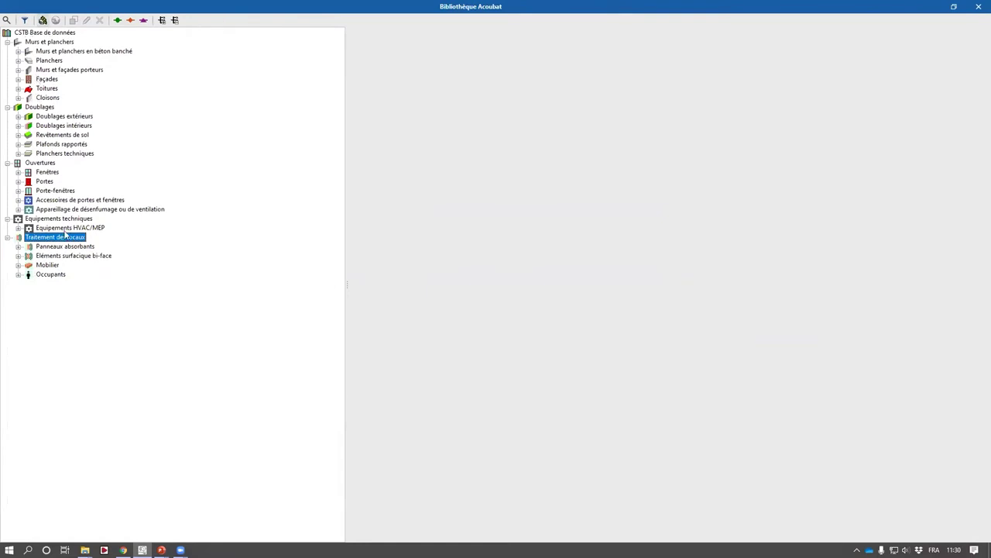
Step: Filter the product library with the advanced search, using both a minimum and a maximum Rw + Ctr of 28 dB
left_click(7, 20)
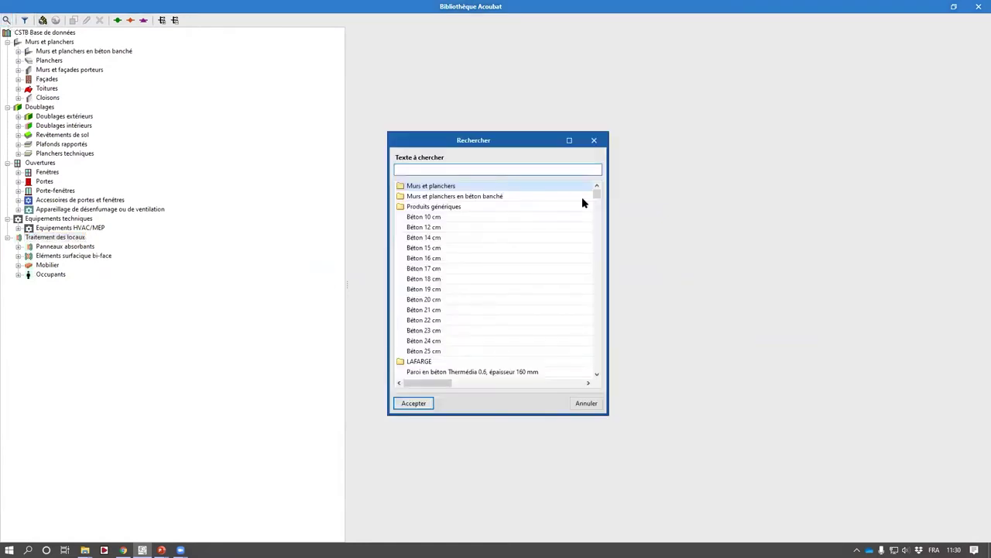
left_click(594, 140)
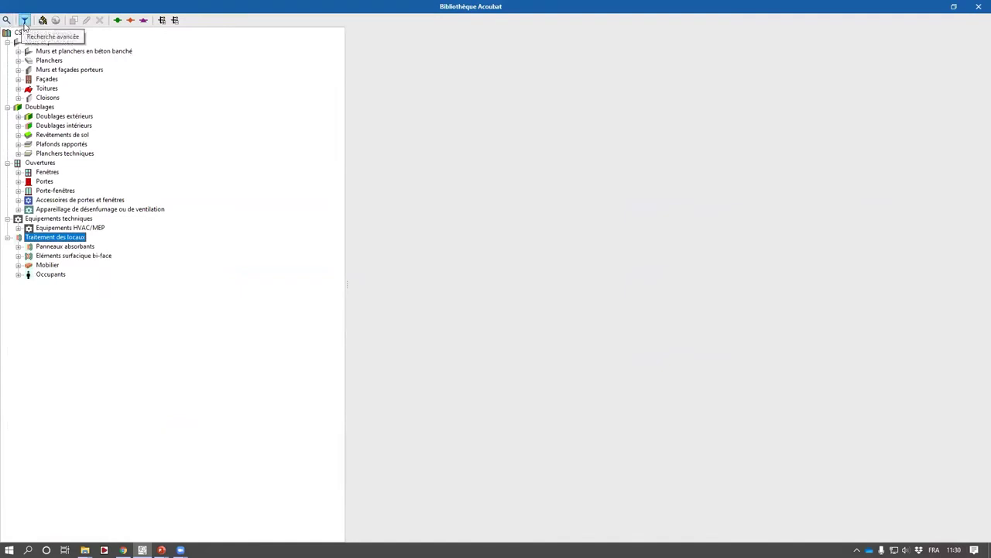
left_click(24, 21)
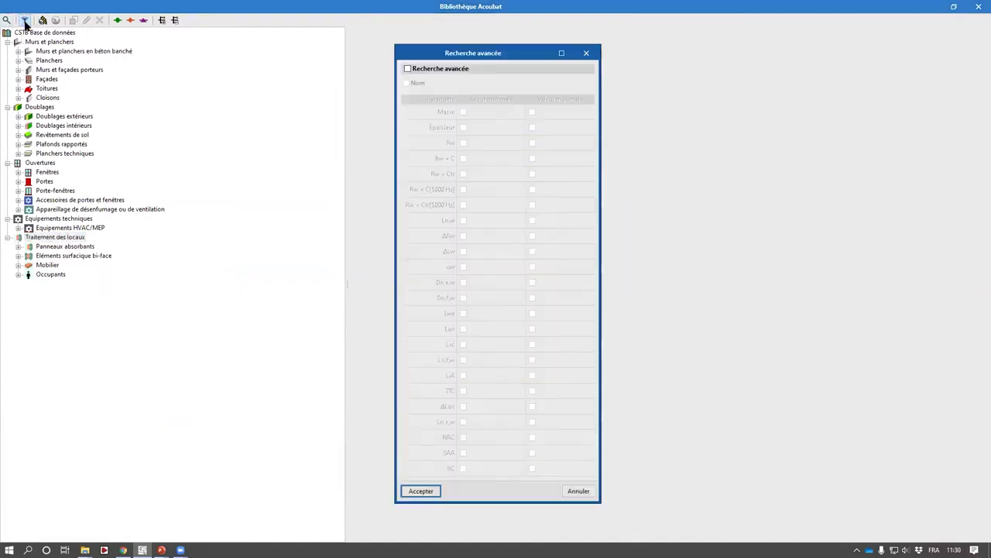
left_click(416, 69)
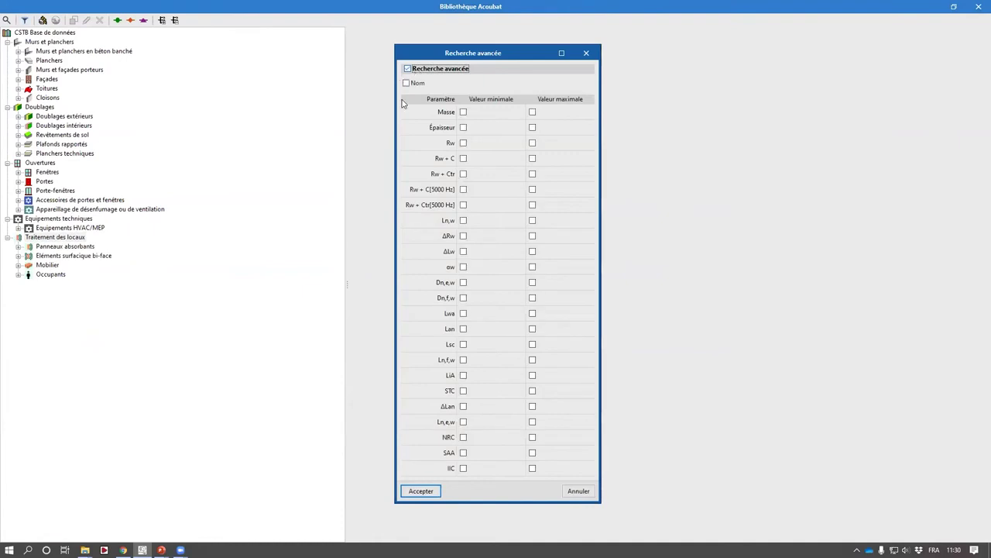
left_click(463, 173)
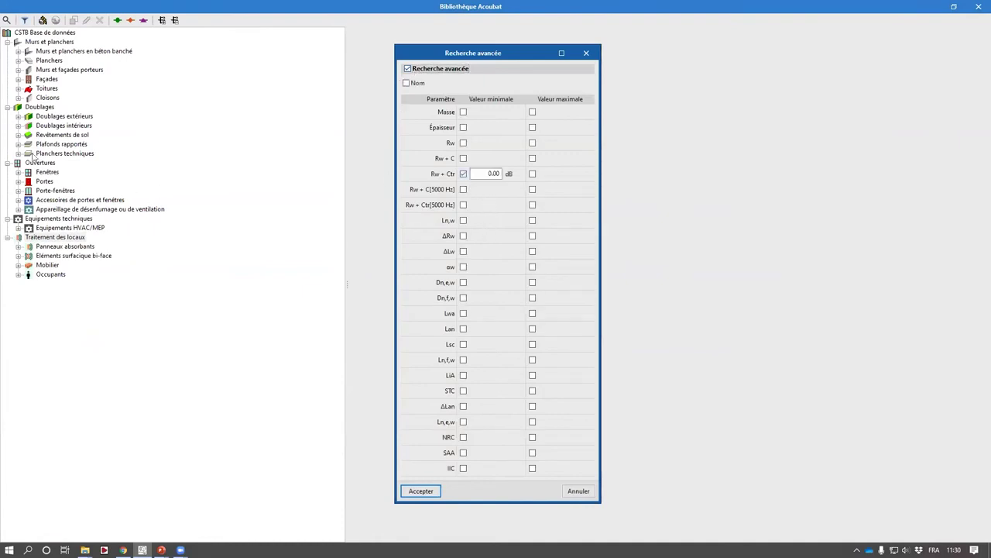
left_click(484, 175)
type("28")
key("Return")
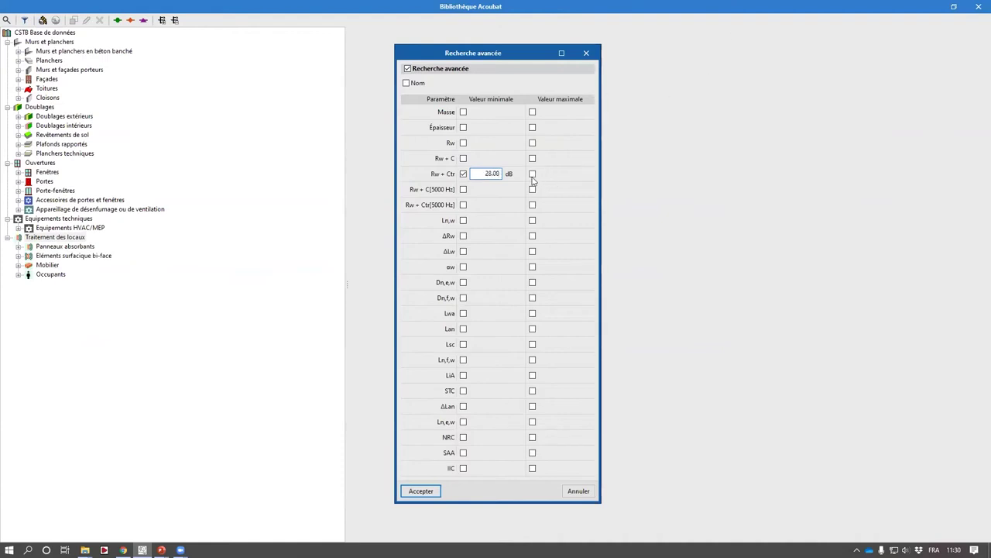
left_click(532, 175)
type("28")
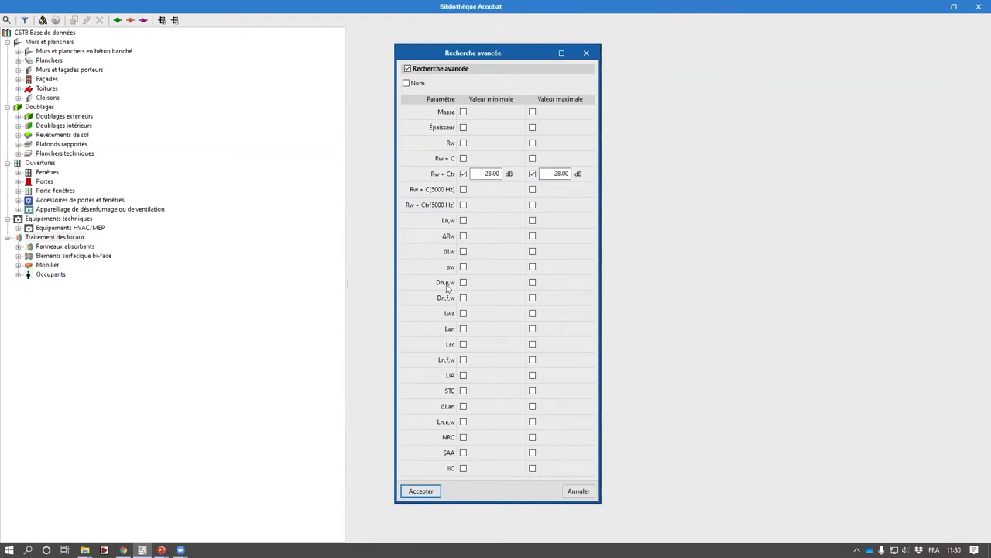
left_click(421, 491)
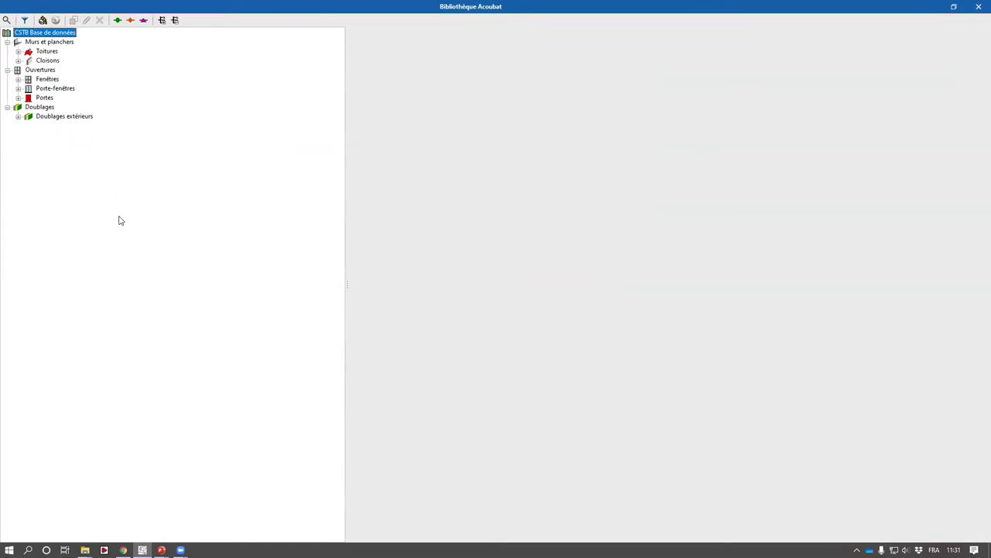
Step: Expand the landing doors (Portes palière) down to the JELD WEN product PAL 30 30 S and review its sound reduction report
left_click(18, 98)
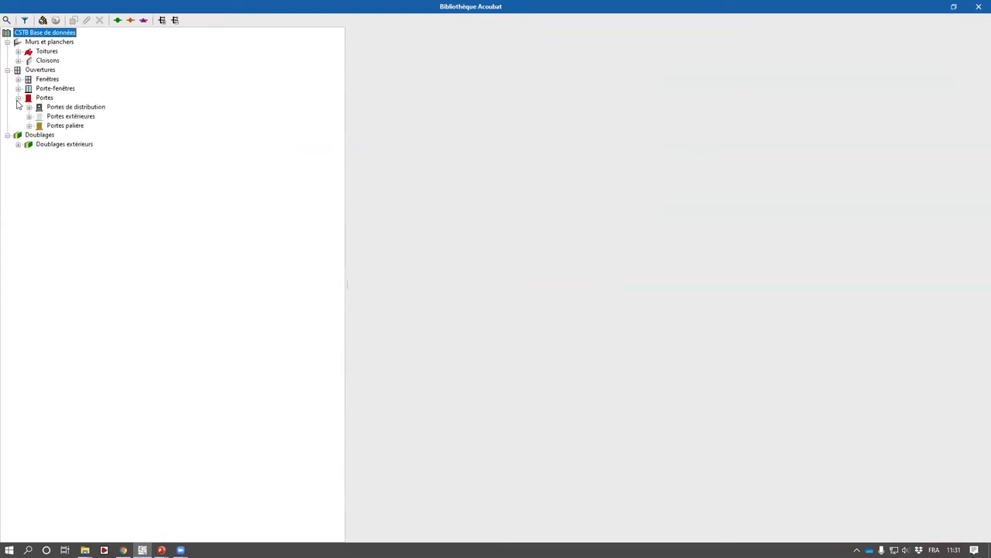
double_click(67, 126)
double_click(68, 136)
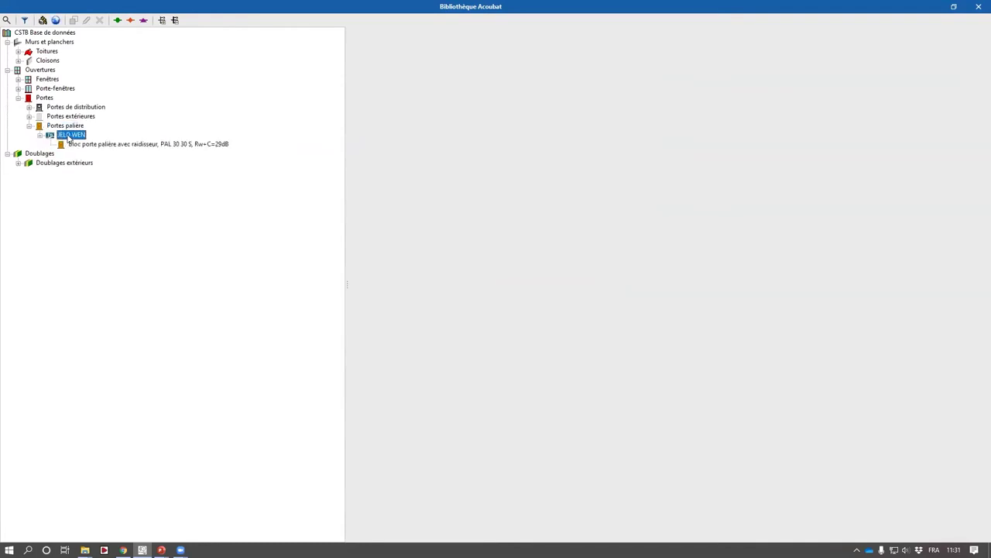
left_click(74, 144)
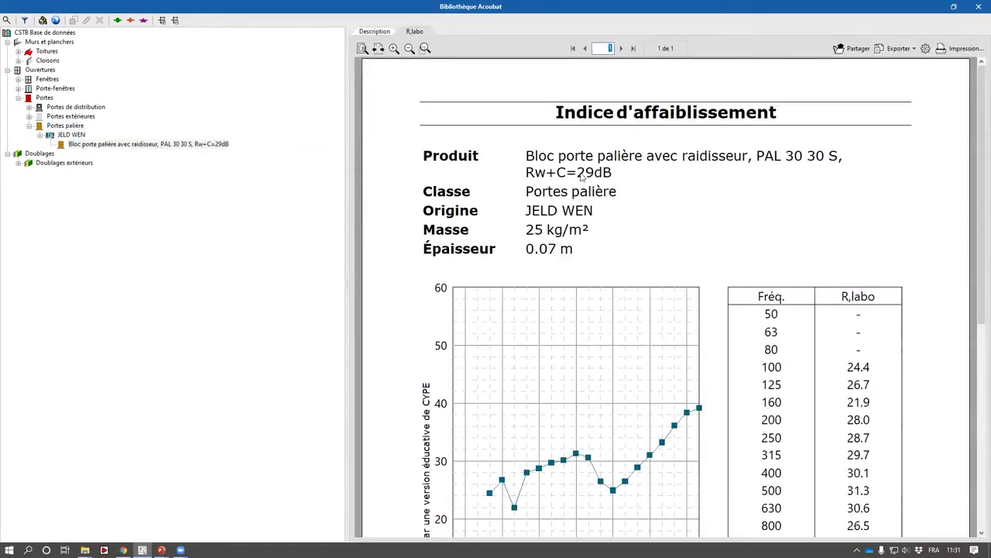
scroll(586, 200, "down", 5)
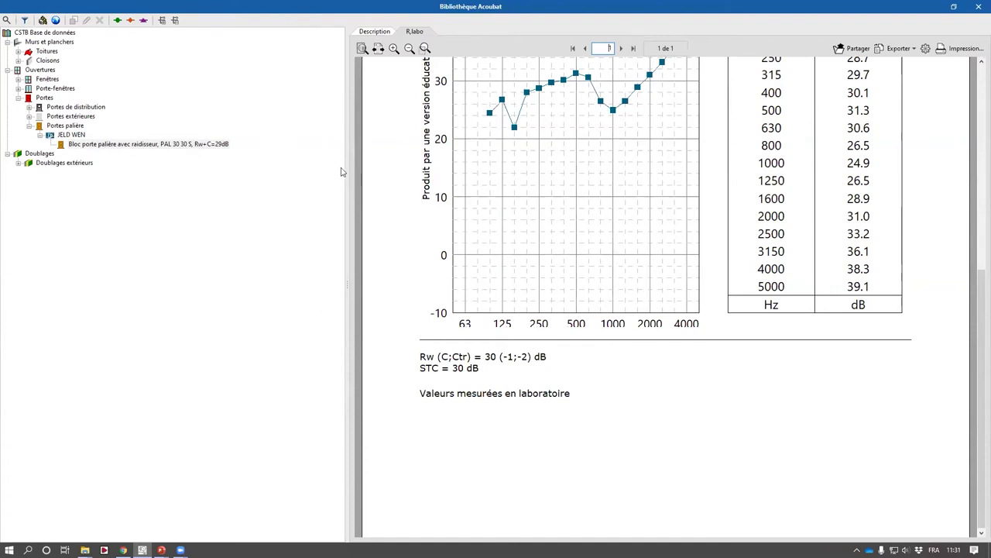
Step: Turn off the advanced search filter to list the full product library, and collapse the JELD WEN branch
left_click(25, 20)
left_click(422, 71)
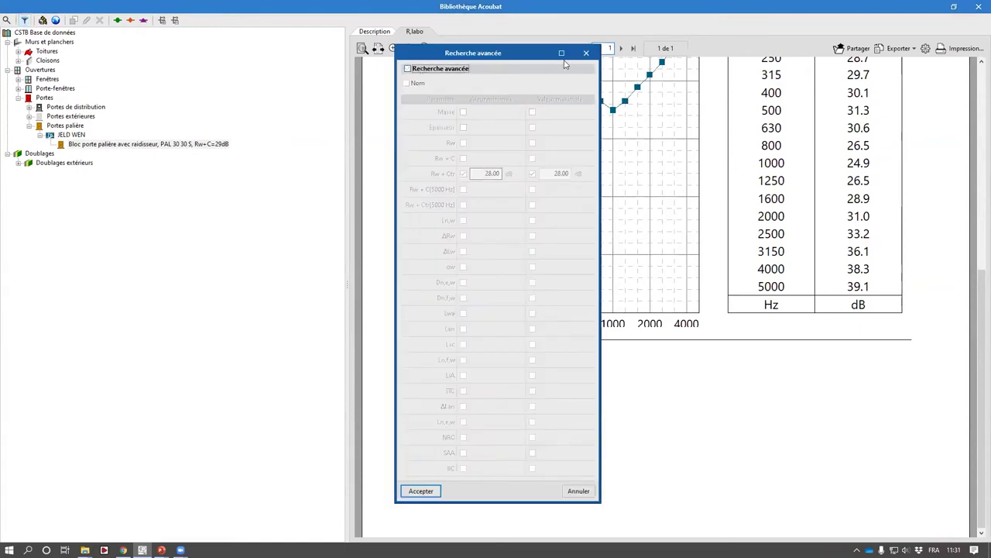
left_click(424, 491)
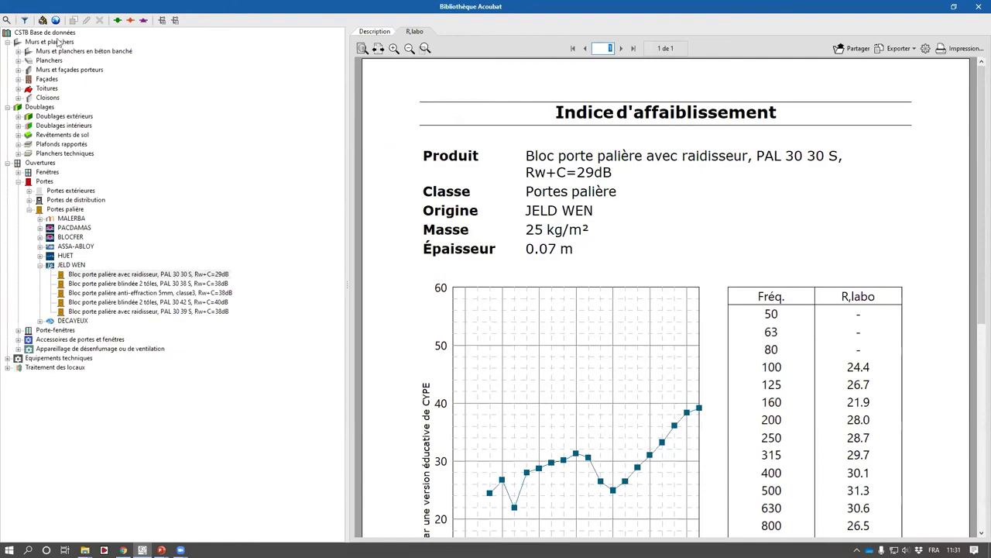
left_click(41, 266)
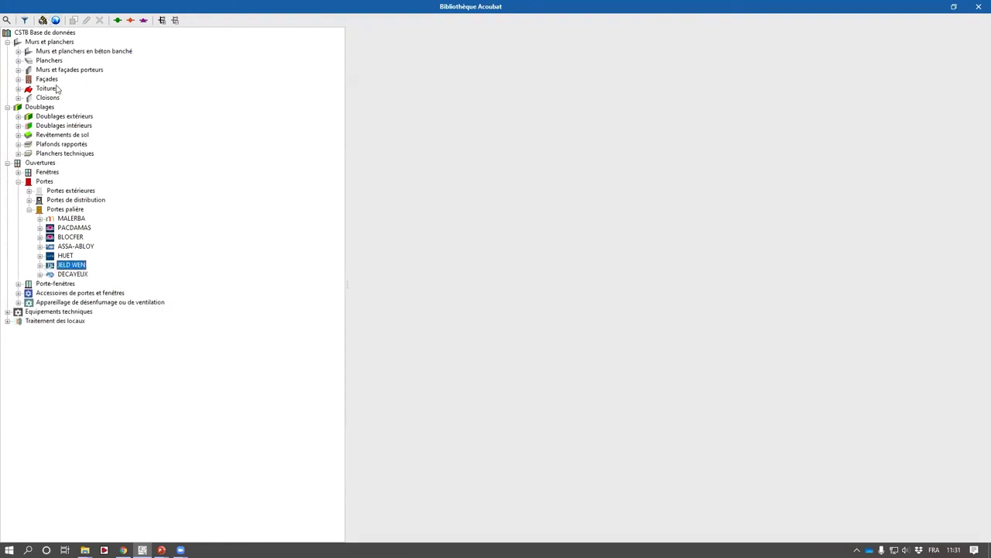
Step: Group the library by product origin, expand Produits génériques and Base de données CSTB, and look through the manufacturer list
left_click(42, 21)
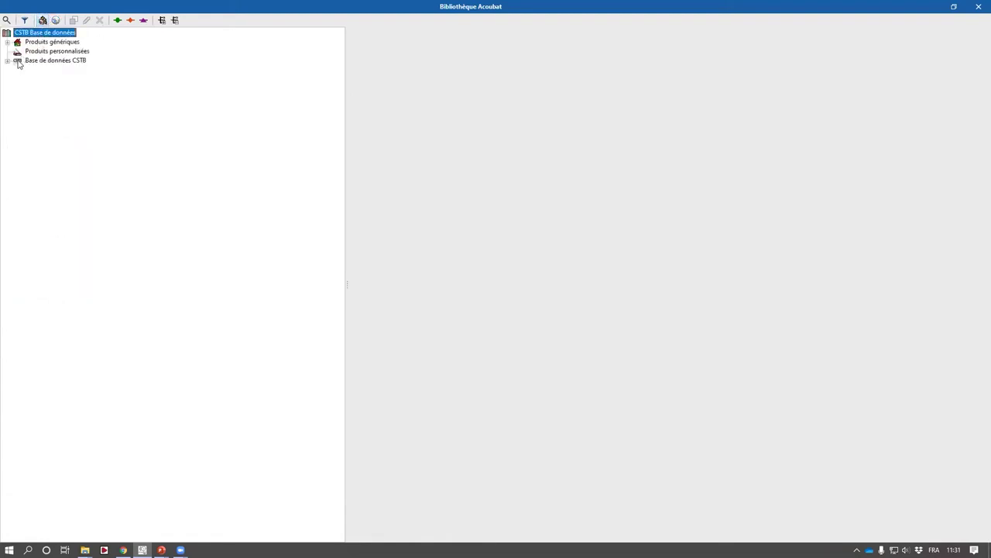
double_click(40, 43)
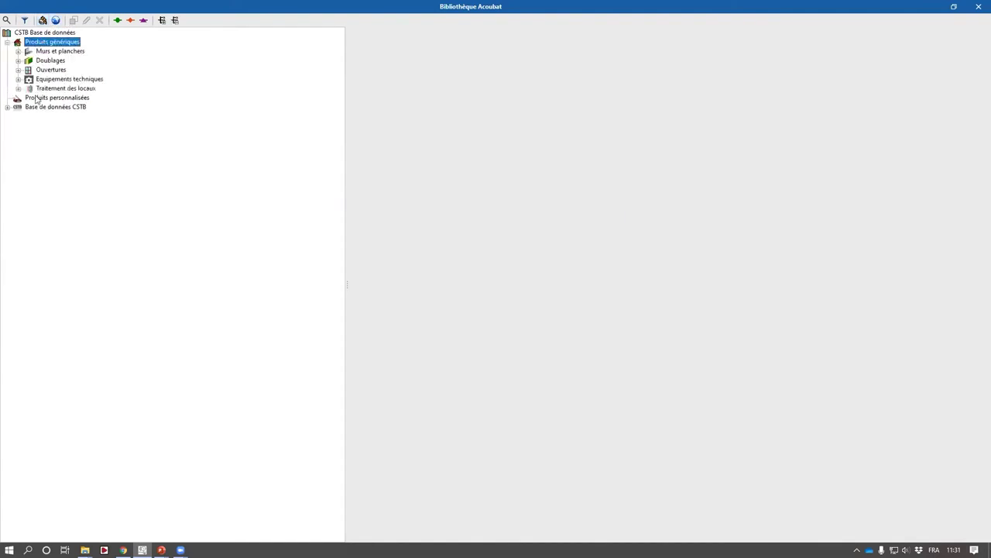
left_click(35, 99)
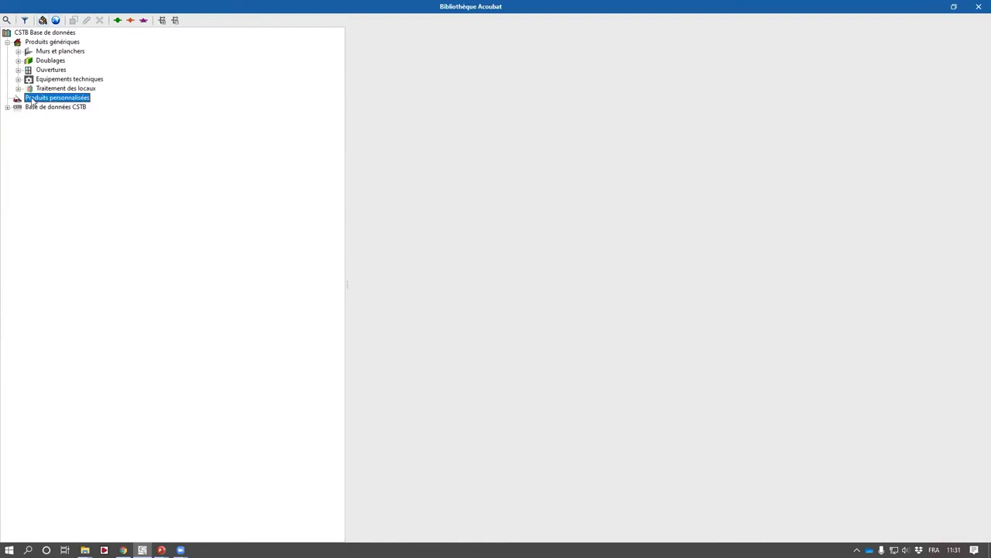
double_click(32, 108)
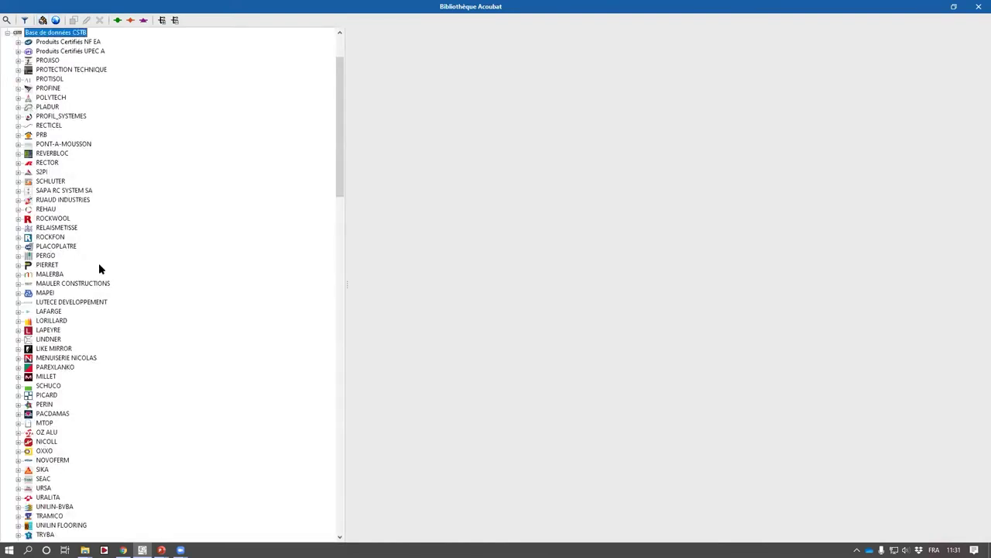
scroll(98, 263, "down", 2)
scroll(27, 391, "up", 4)
scroll(25, 389, "up", 1)
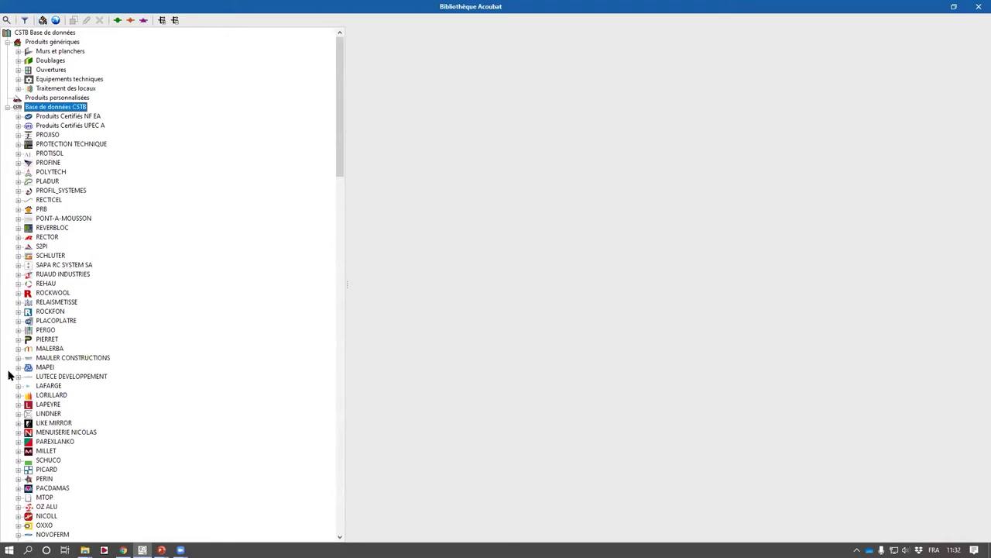
Step: Expand REHAU's Ouvertures branch to list its windows, French windows, and door and window accessories
left_click(51, 284)
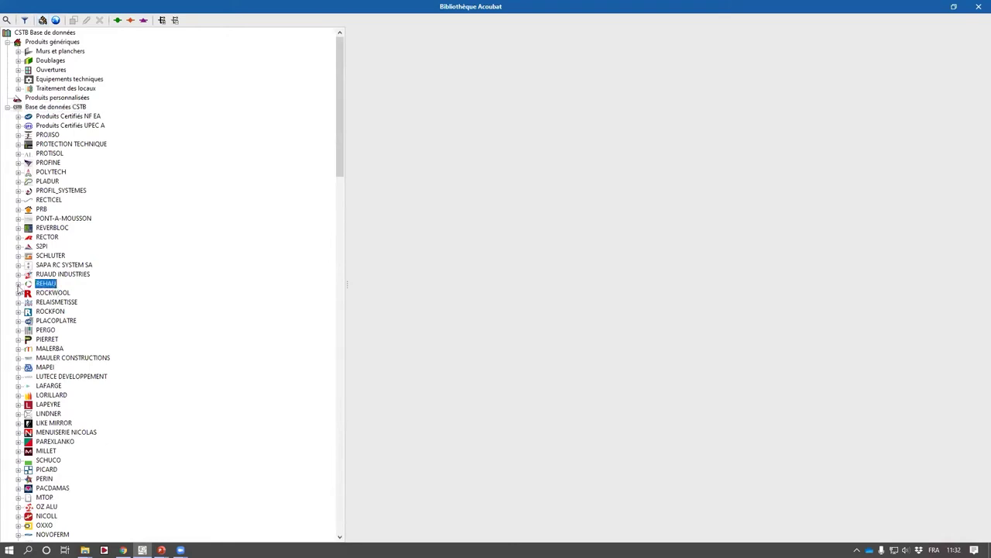
left_click(18, 284)
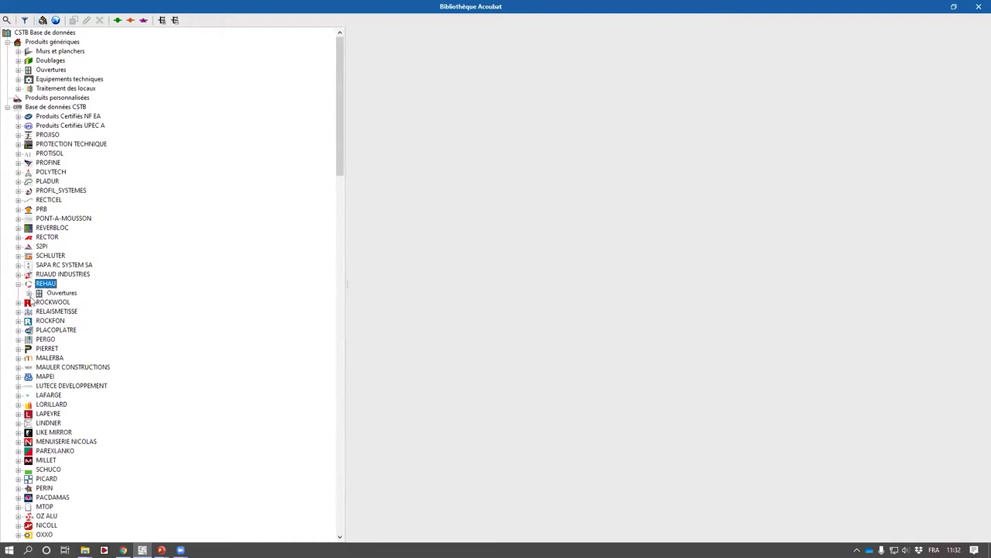
left_click(28, 293)
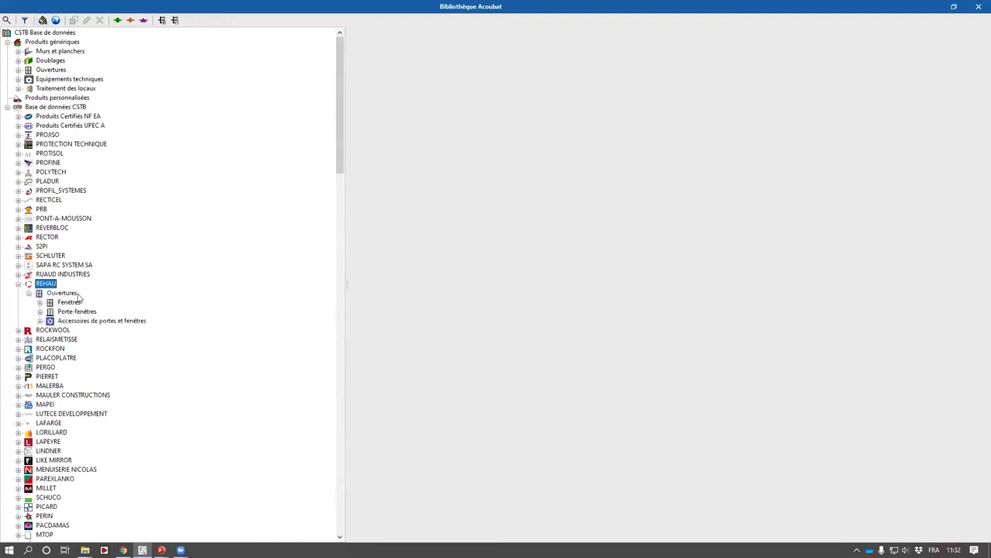
double_click(62, 302)
double_click(66, 341)
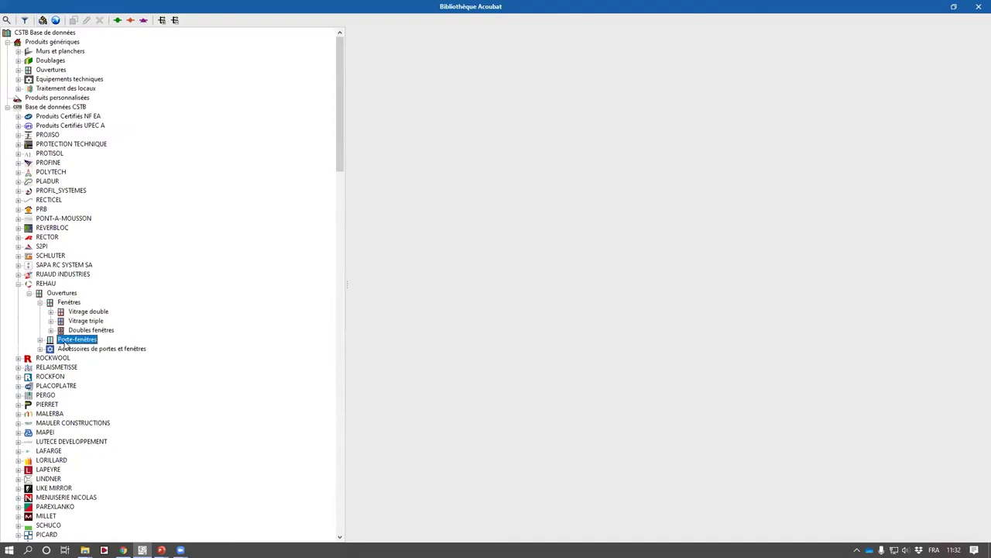
double_click(87, 359)
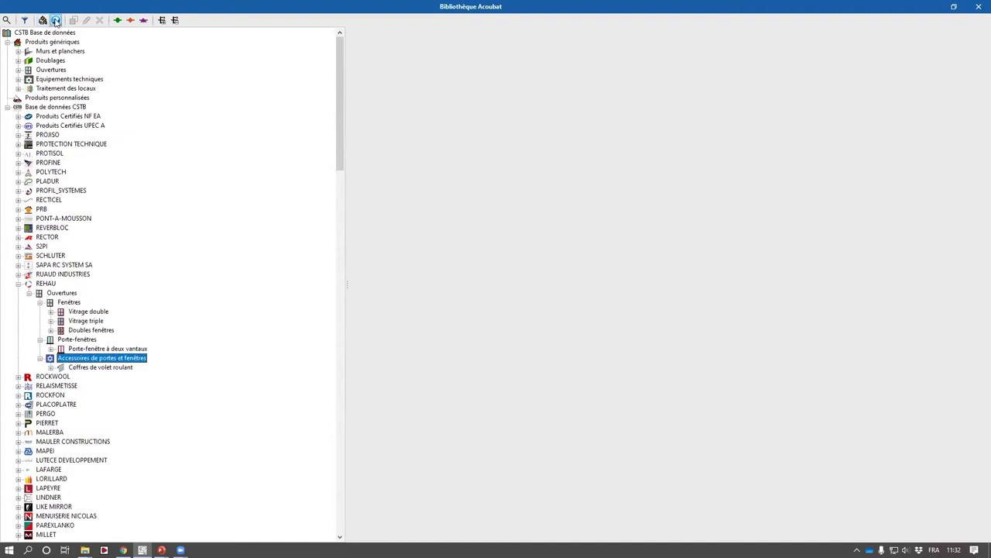
Step: Open the REHAU manufacturer website in the browser, accept all cookies, view the home page and minimize the browser
left_click(56, 21)
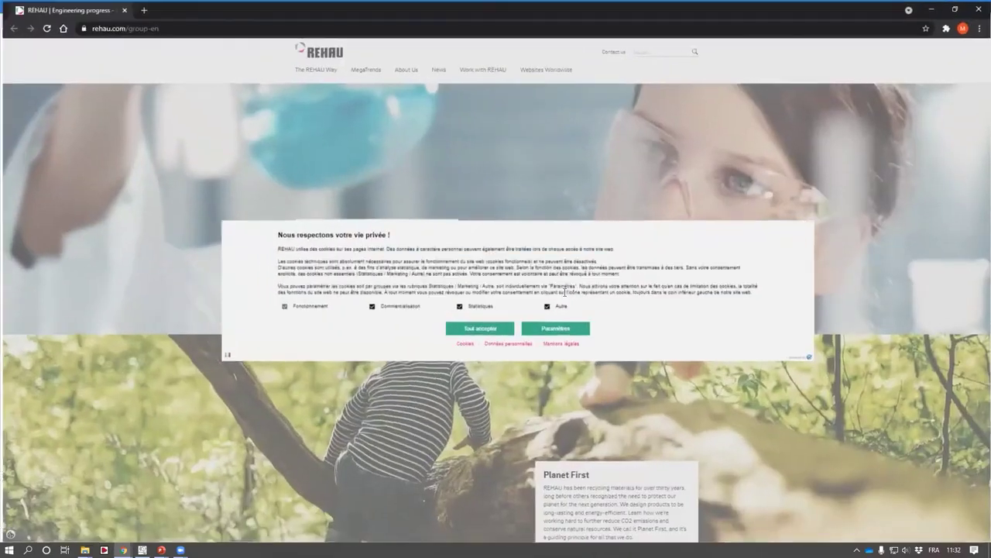
left_click(487, 329)
scroll(674, 291, "down", 3)
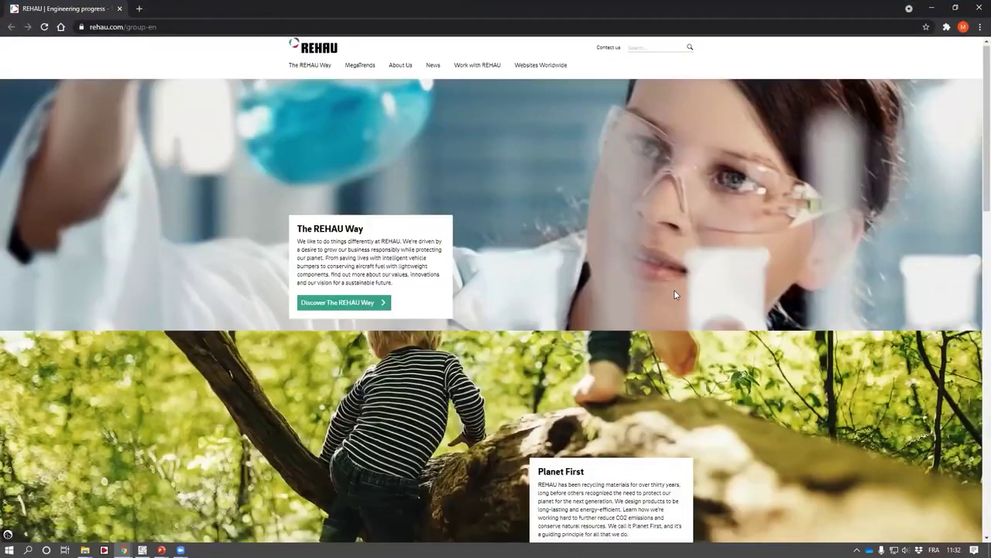
scroll(674, 293, "up", 2)
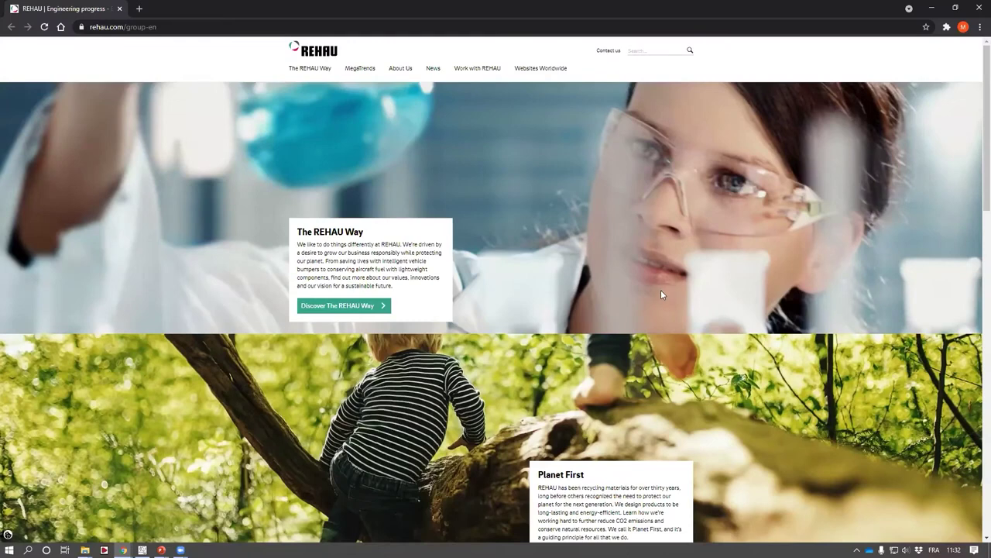
left_click(932, 9)
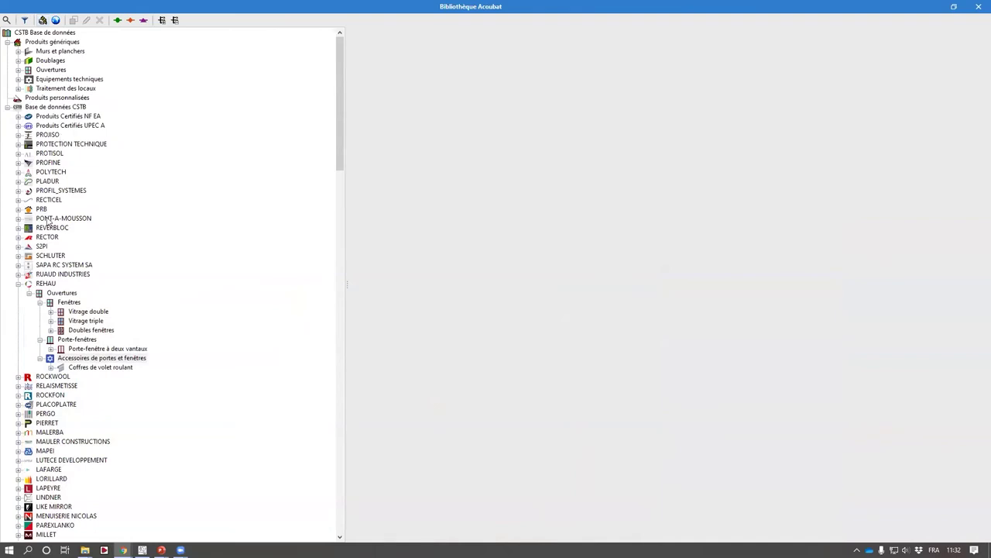
Step: Group the library by product type again and expand Murs et planchers en béton banché down to its generic products
left_click(44, 20)
left_click(8, 43)
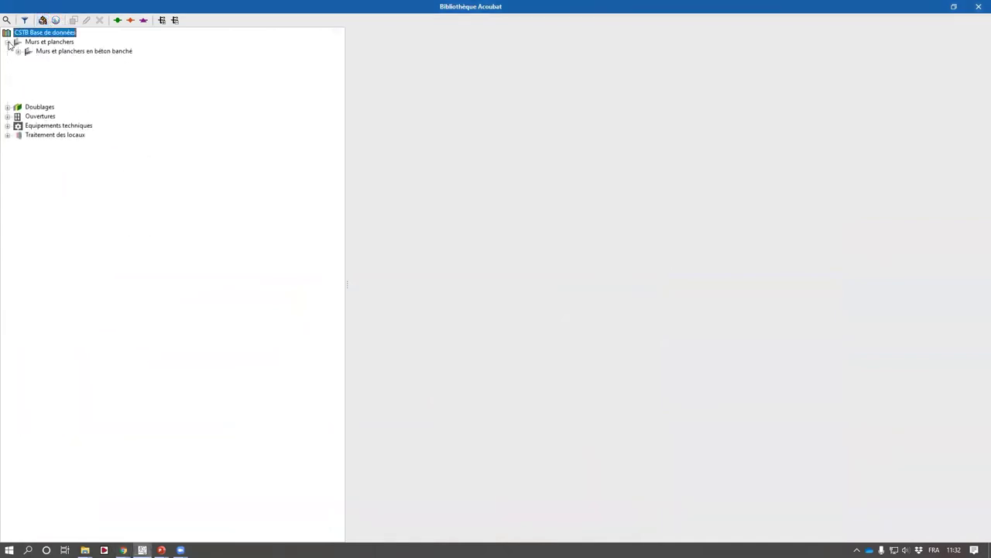
left_click(18, 51)
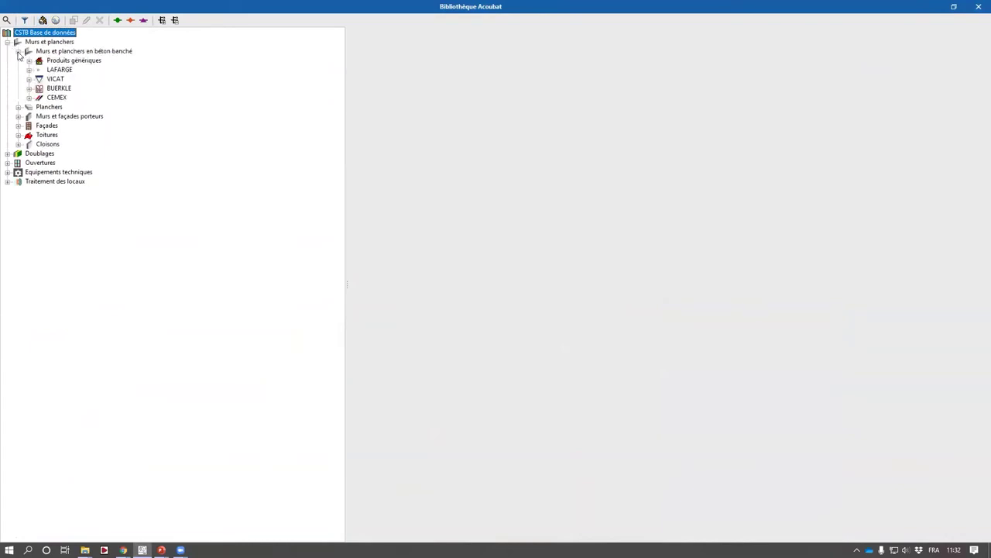
left_click(71, 61)
left_click(54, 88)
left_click(52, 70)
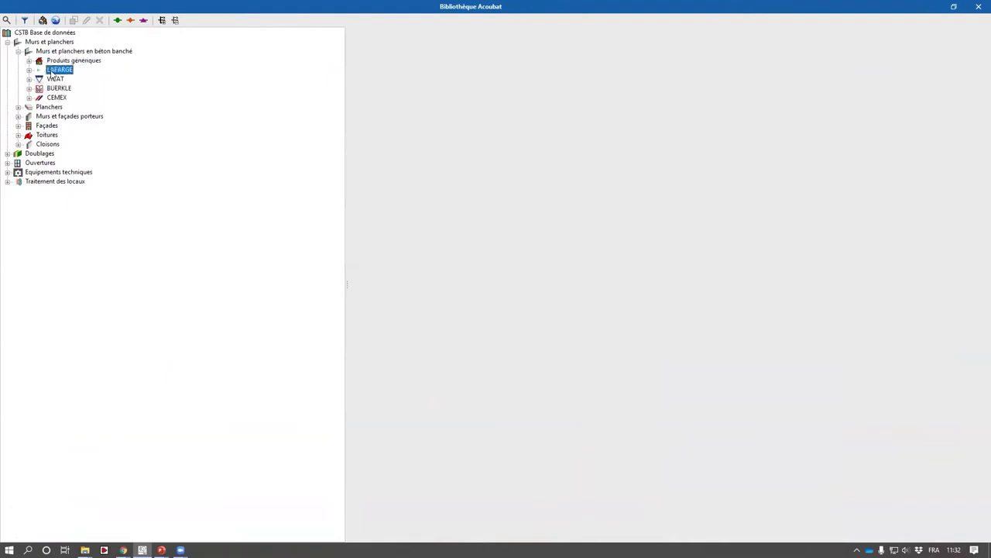
left_click(55, 62)
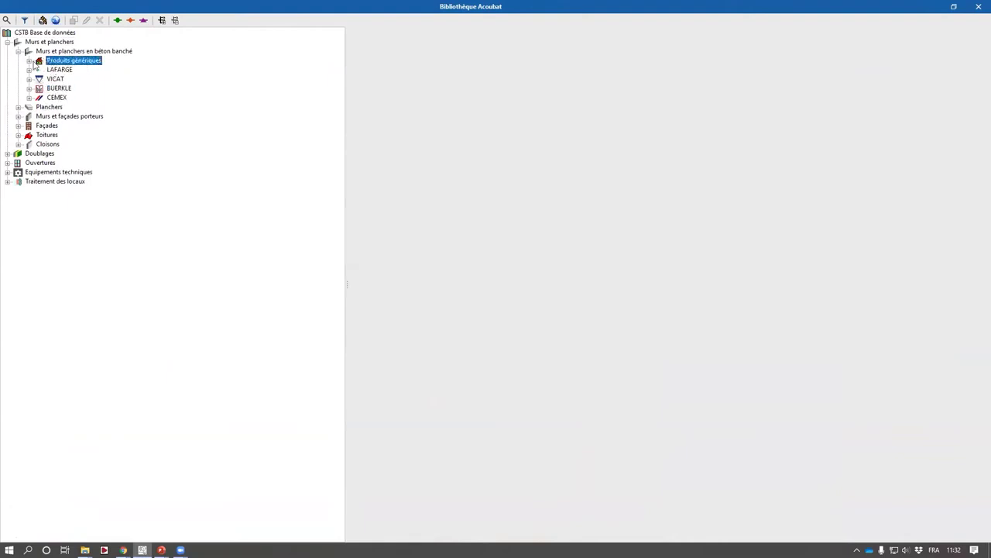
left_click(30, 62)
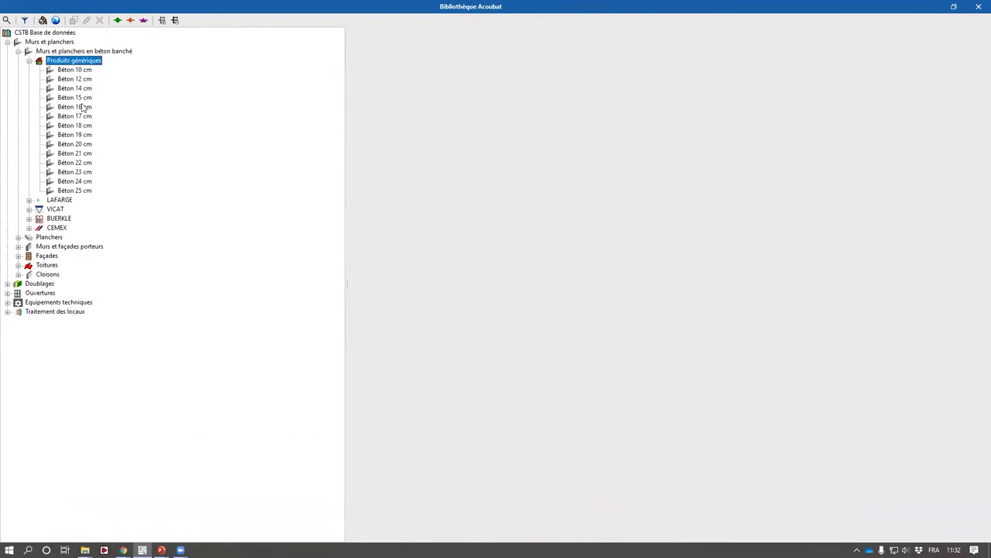
Step: Open the generic Béton 16 cm product and view its sound reduction index and description sheets
left_click(83, 108)
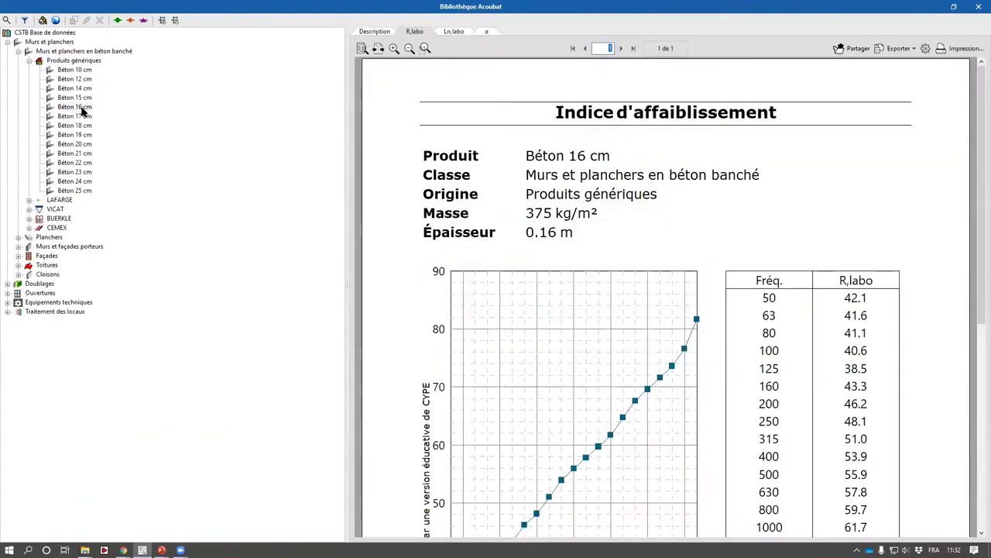
scroll(704, 394, "down", 2)
scroll(704, 382, "up", 2)
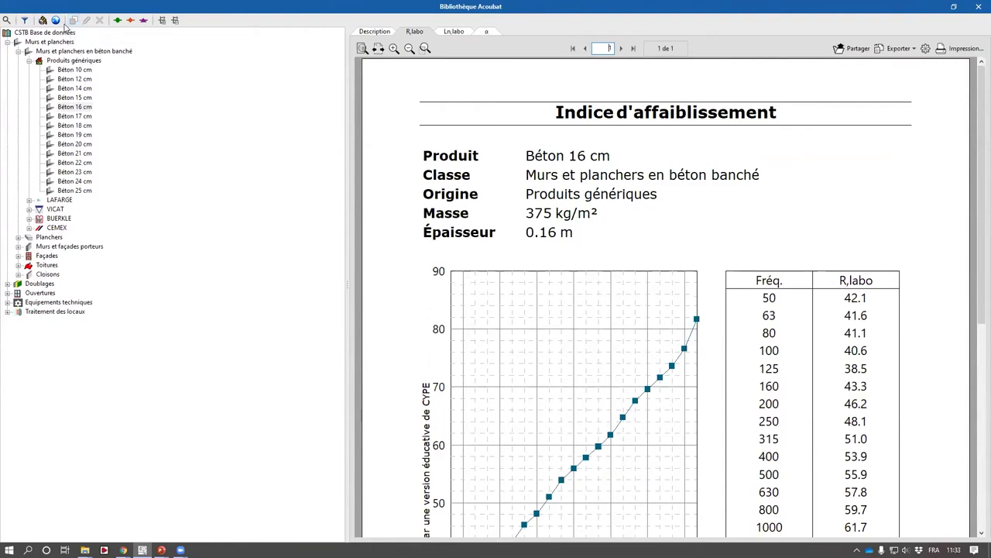
left_click(389, 34)
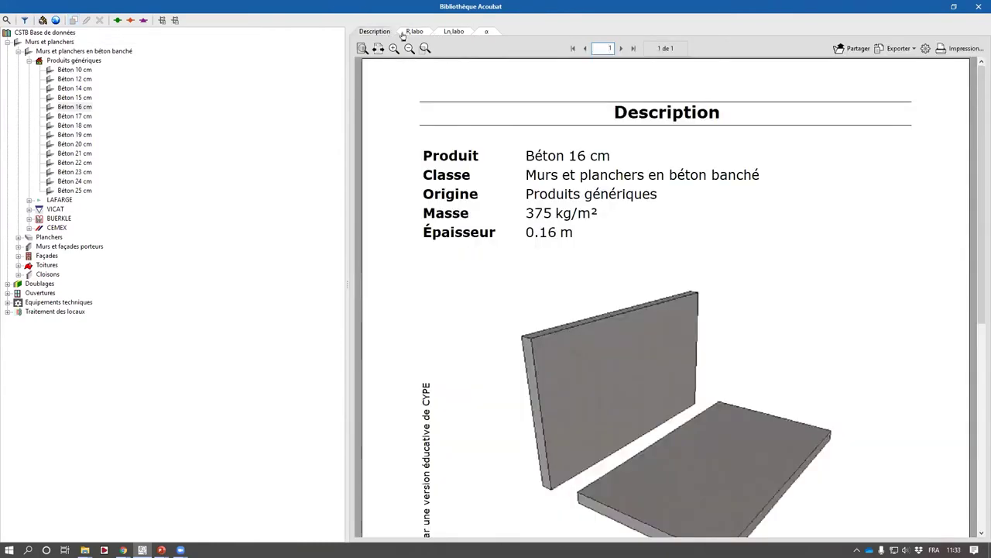
left_click(411, 33)
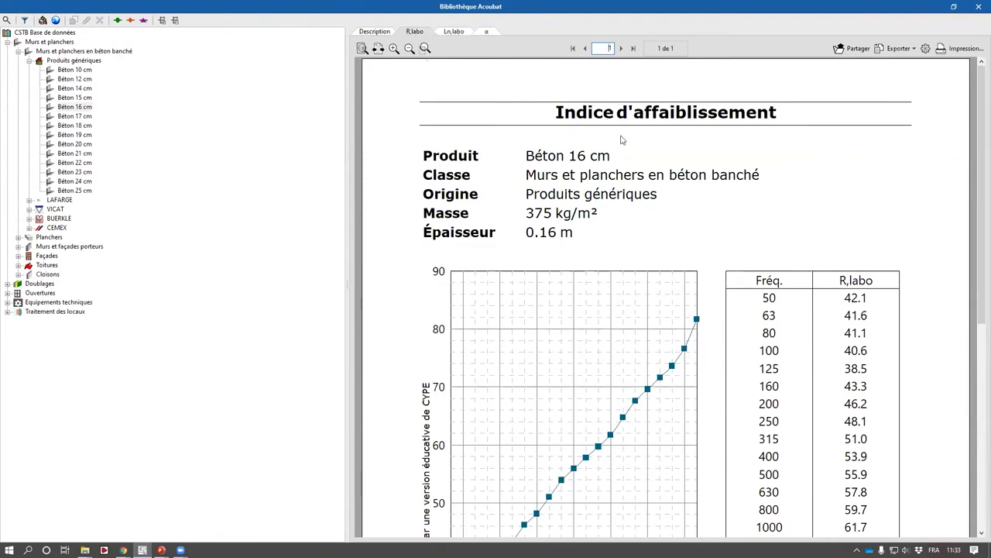
Step: Review Béton 16 cm's normalized impact noise level and absorption coefficient sheets
left_click(464, 35)
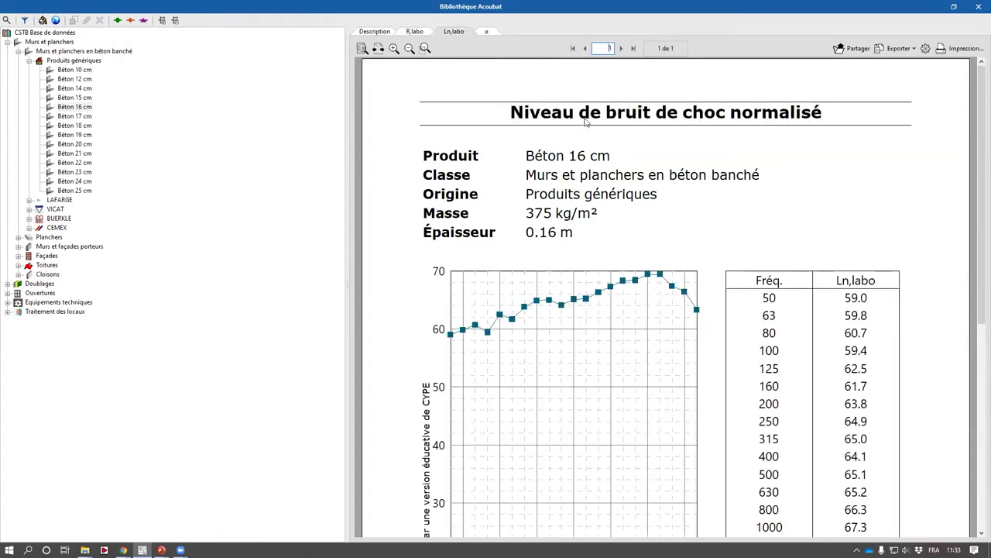
scroll(527, 59, "down", 2)
left_click(486, 32)
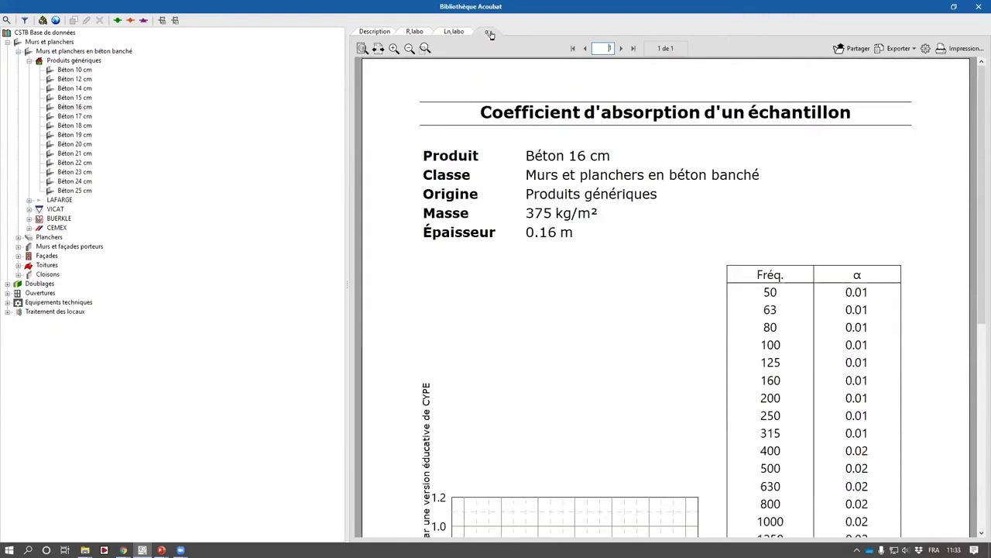
scroll(815, 292, "down", 2)
scroll(820, 275, "down", 2)
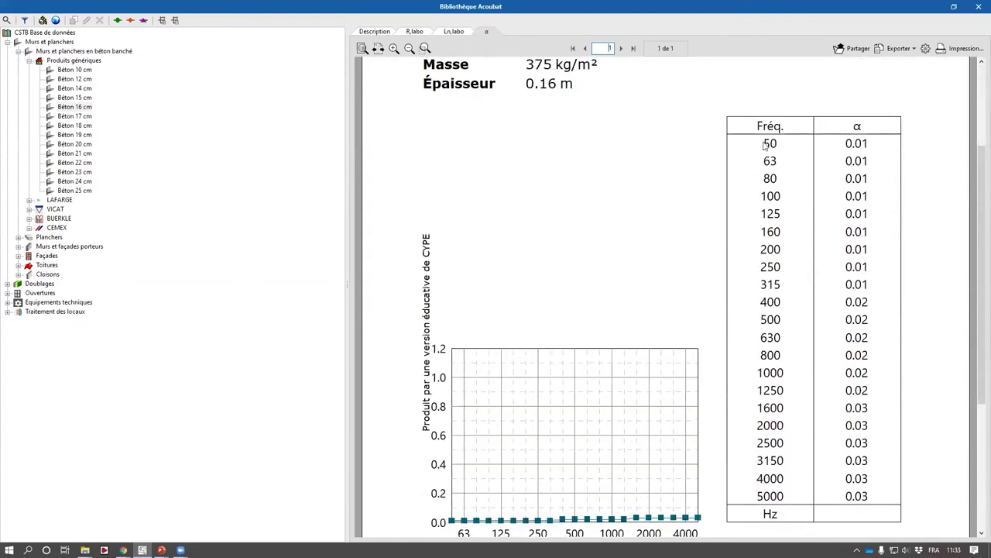
Step: Create a custom product from the generic Béton 16 cm and name it Béton 16 cm Démo
left_click(78, 108)
left_click(72, 21)
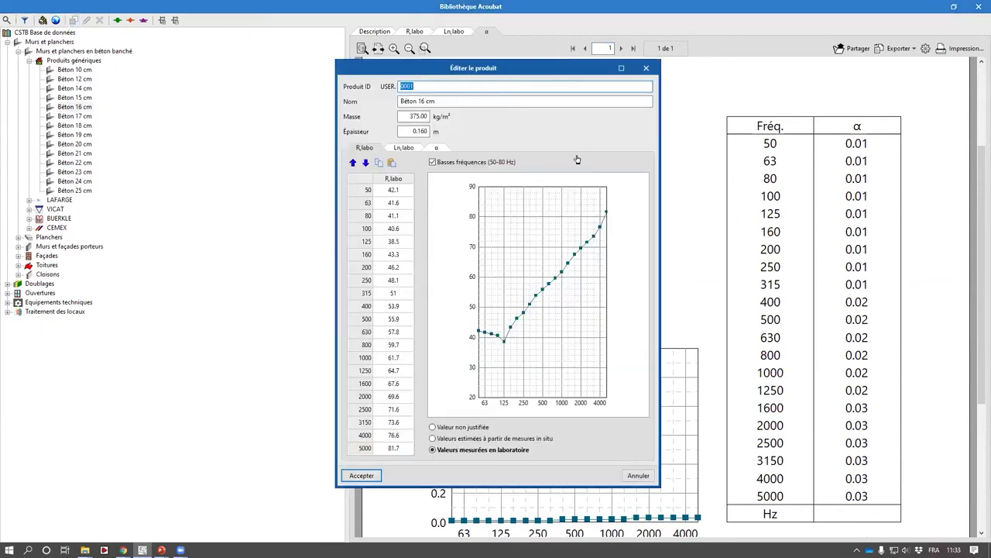
left_click(452, 104)
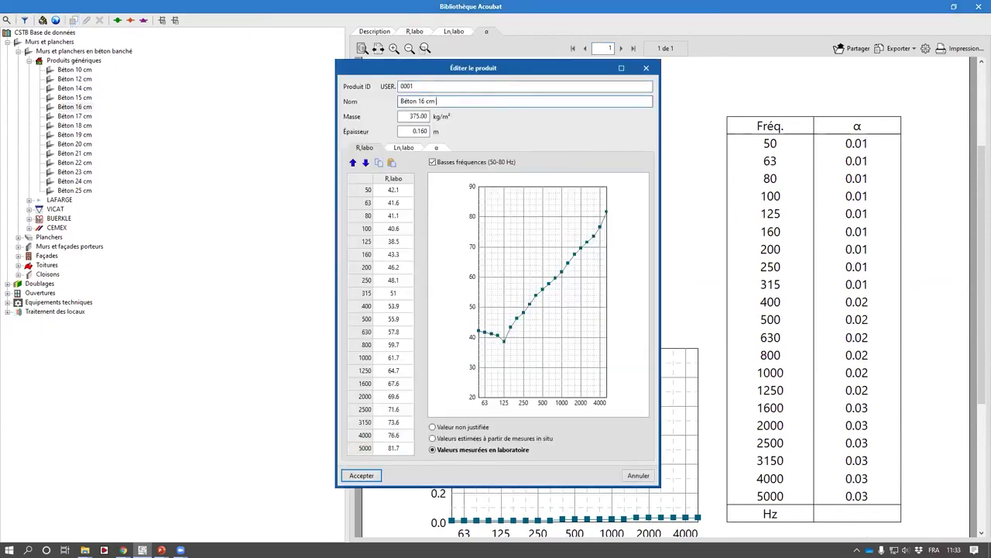
type("d2MO")
key("ctrl+shift+Left")
type("Démo")
key("Tab")
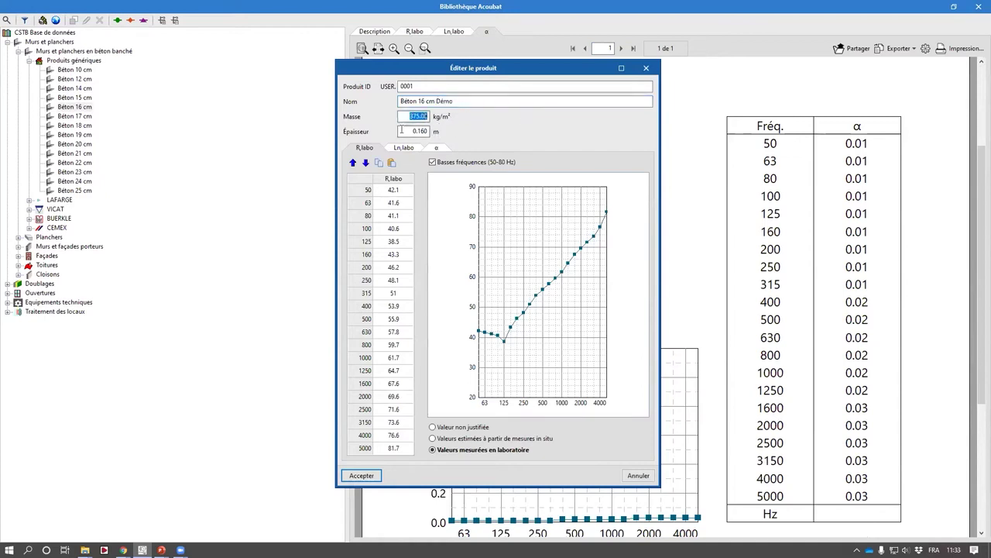
key("Tab")
Step: Try shifting the custom product's R,labo spectrum up and back down, and open its 100 Hz value for editing
left_click(352, 162)
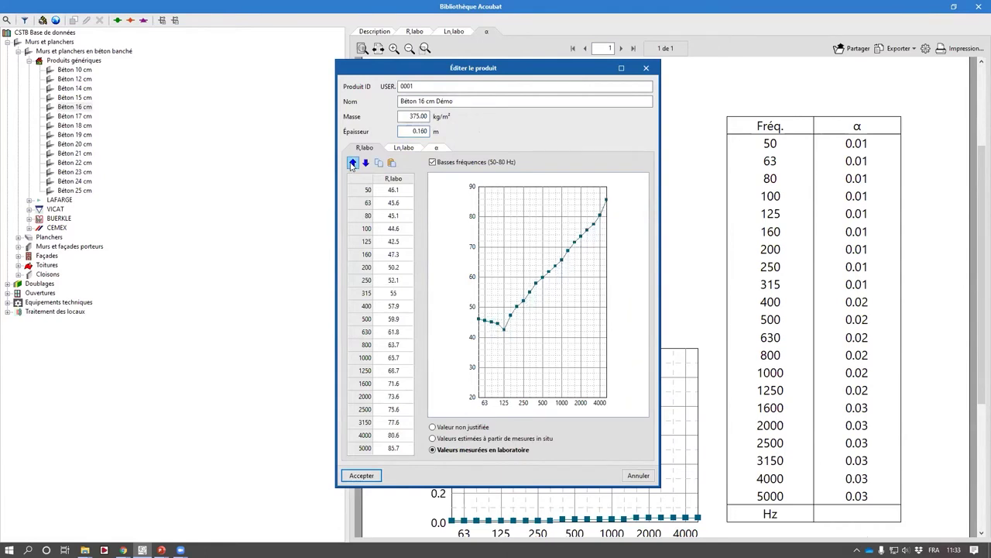
left_click(365, 163)
left_click(366, 162)
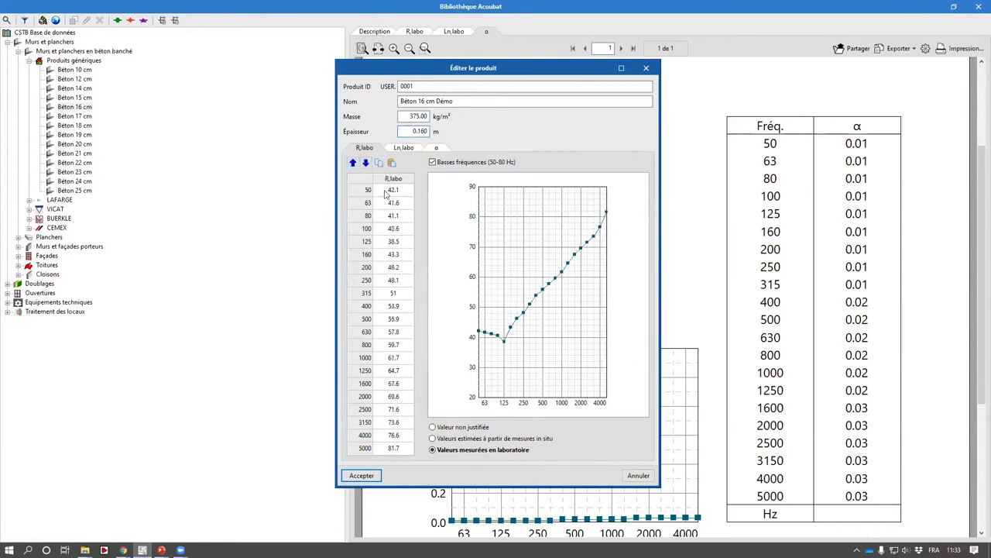
left_click(394, 178)
double_click(391, 229)
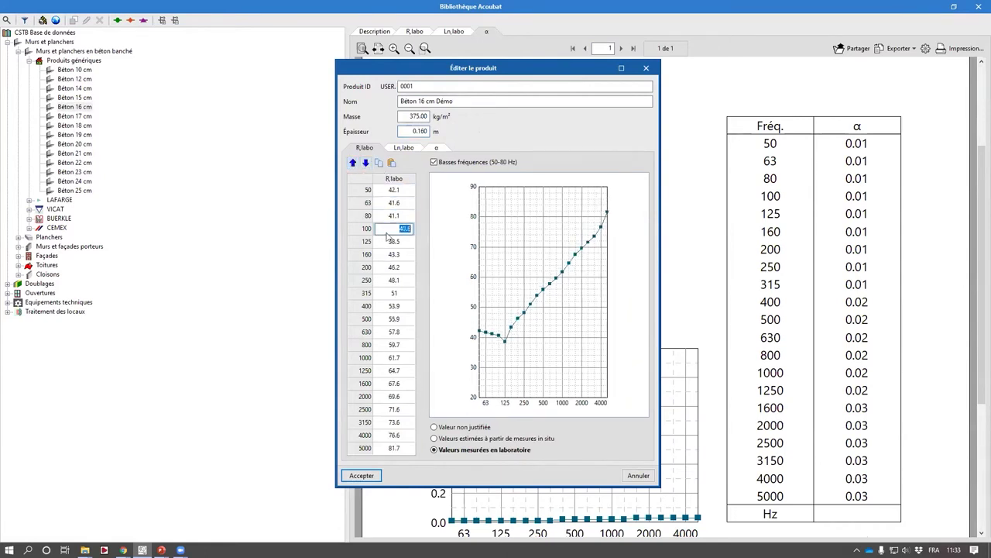
left_click(378, 164)
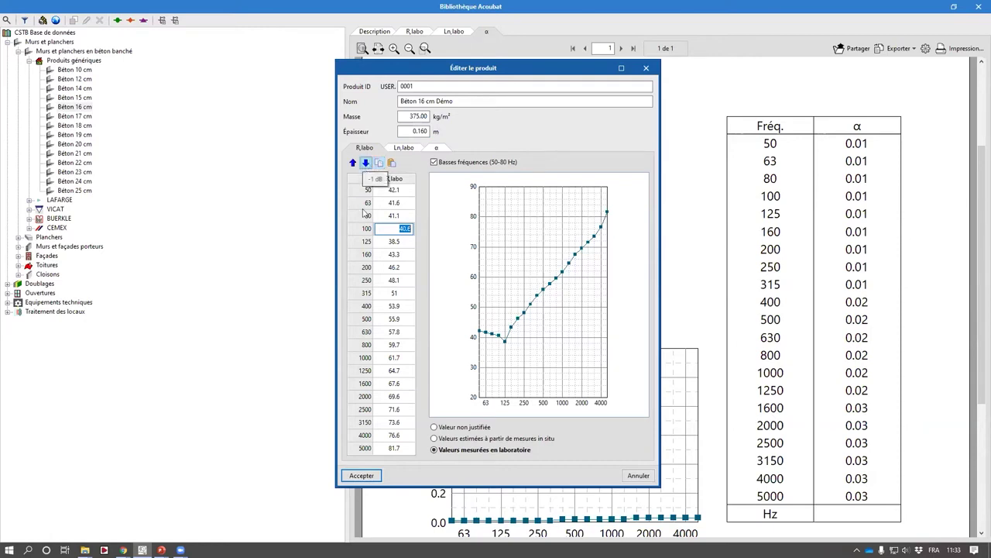
Step: Review the custom product's Ln,labo and α values, then return to its R,labo data
left_click(399, 150)
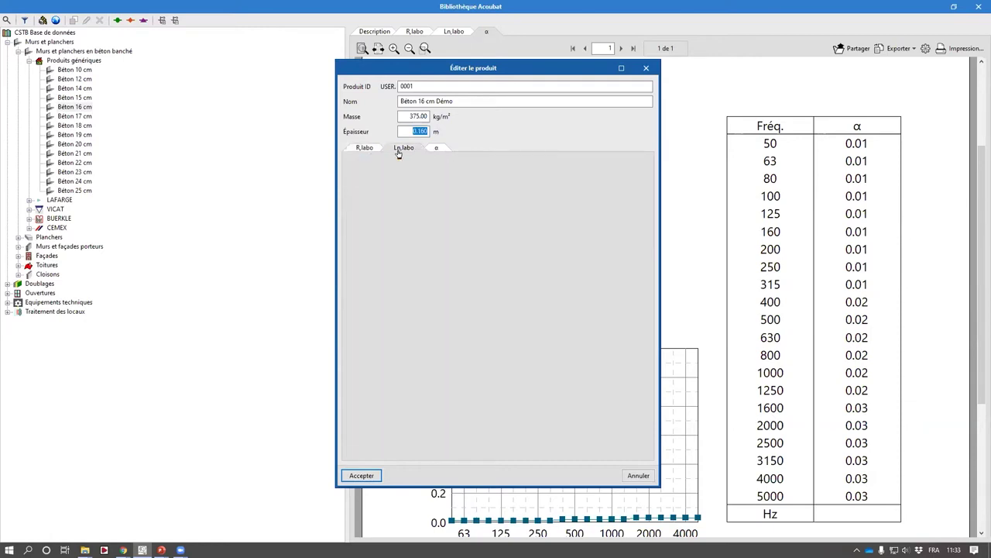
left_click(442, 150)
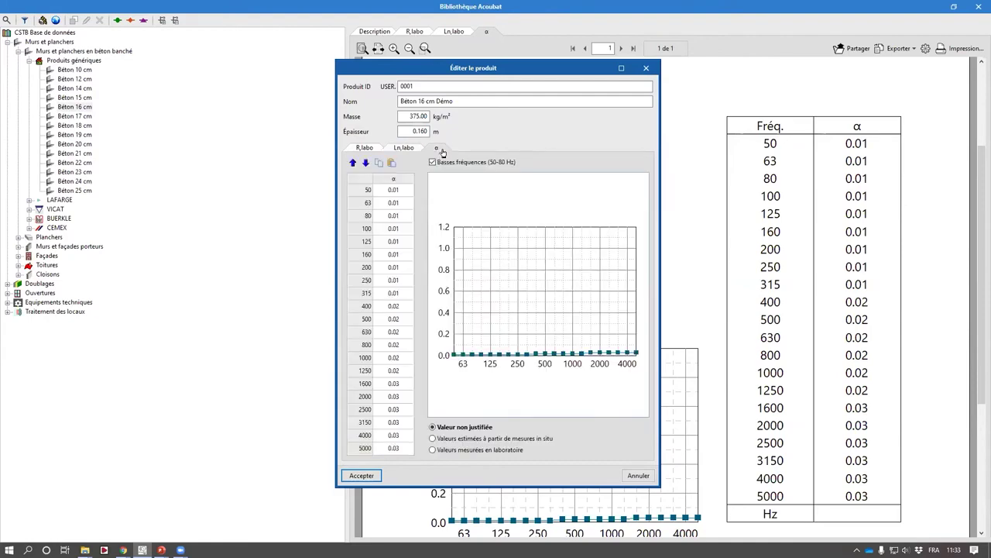
left_click(408, 150)
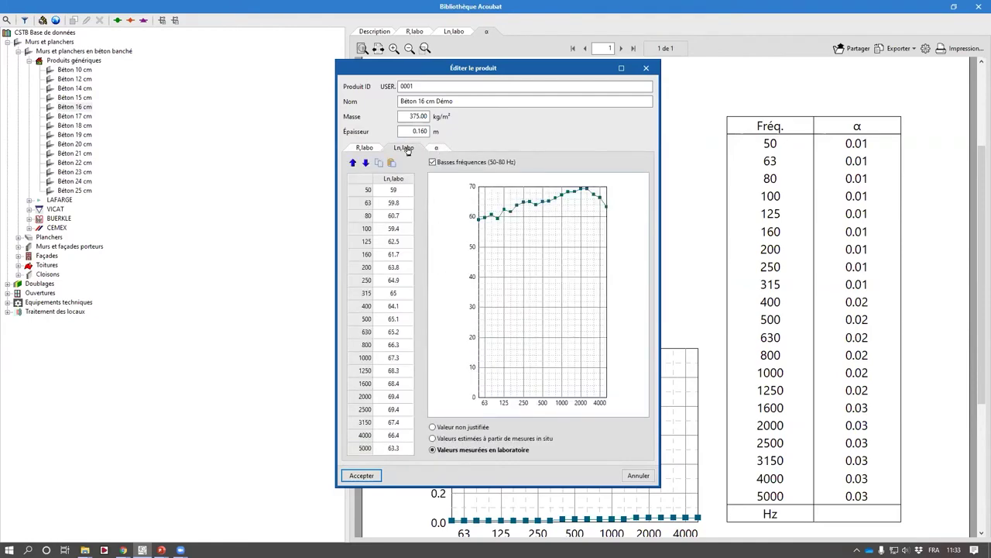
left_click(374, 151)
Step: Try the R,labo justification options, keep Valeurs mesurées en laboratoire and accept the custom product
left_click(474, 428)
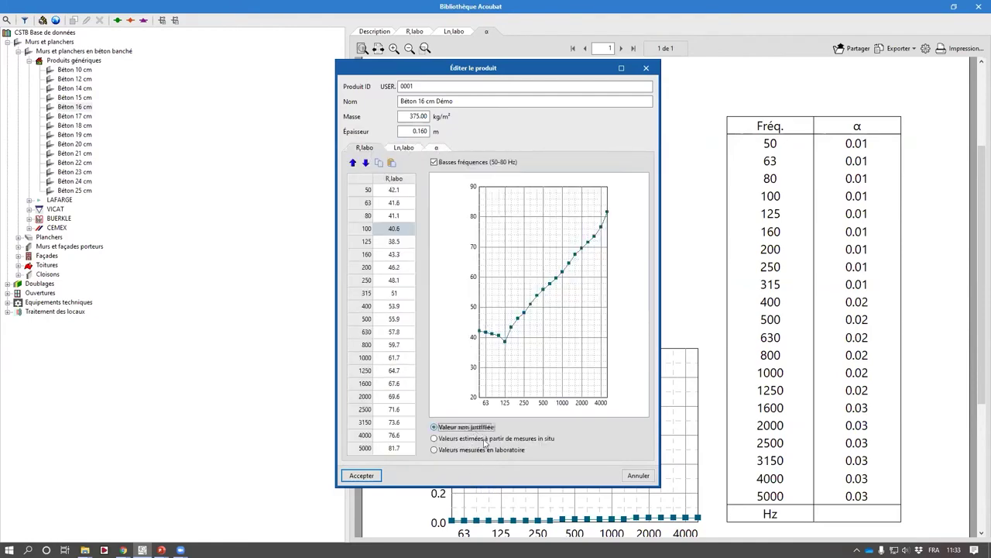
left_click(481, 438)
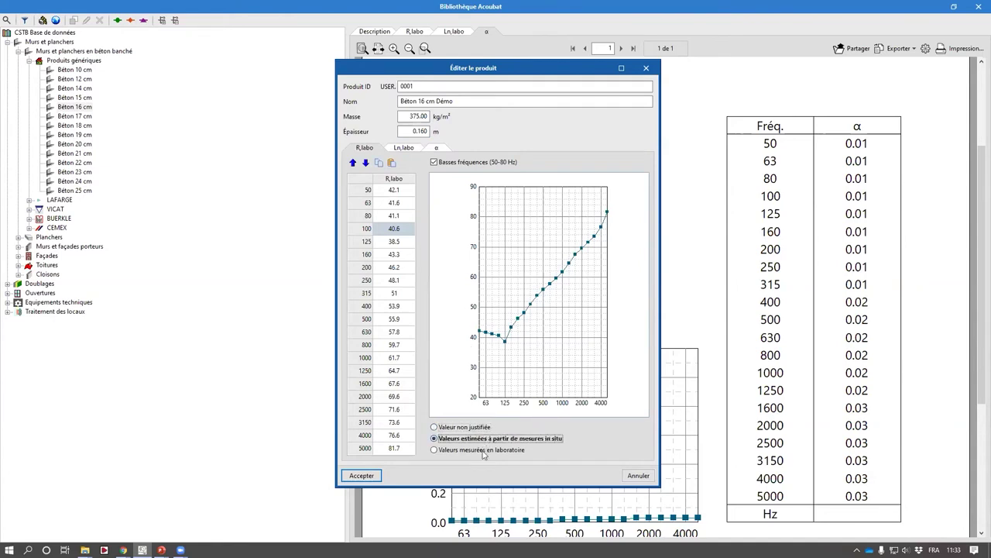
left_click(482, 451)
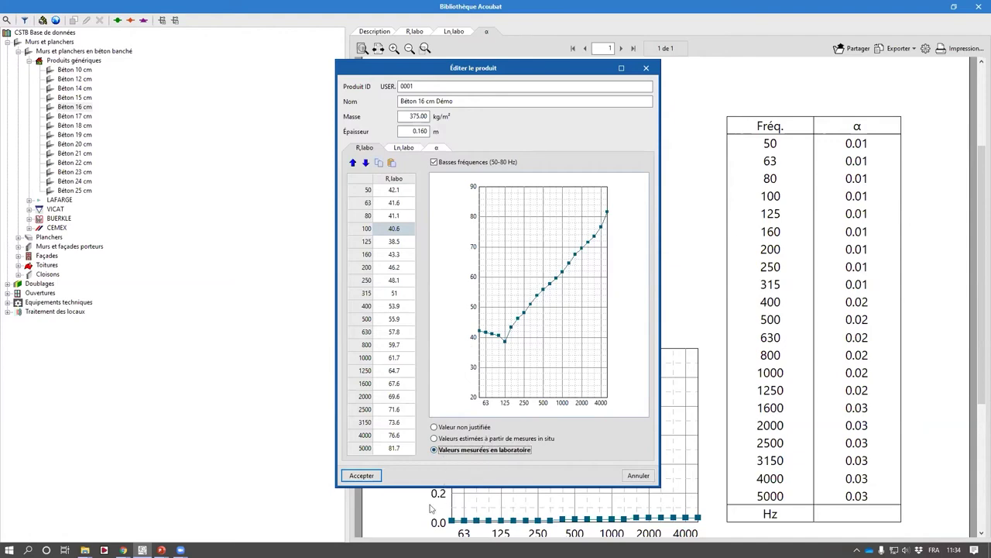
left_click(363, 476)
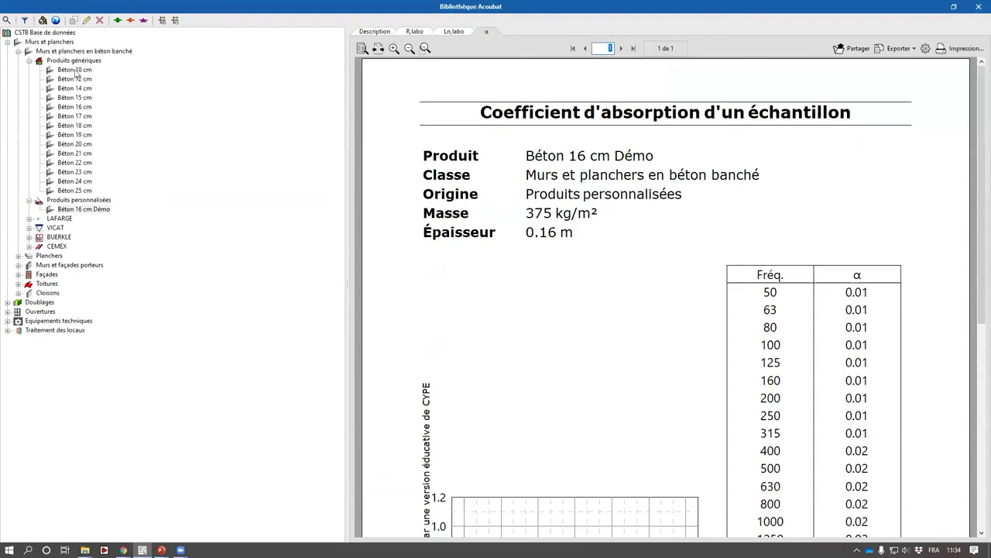
Step: Open Béton 16 cm Démo among the custom products and examine its absorption coefficient sheet
left_click(54, 52)
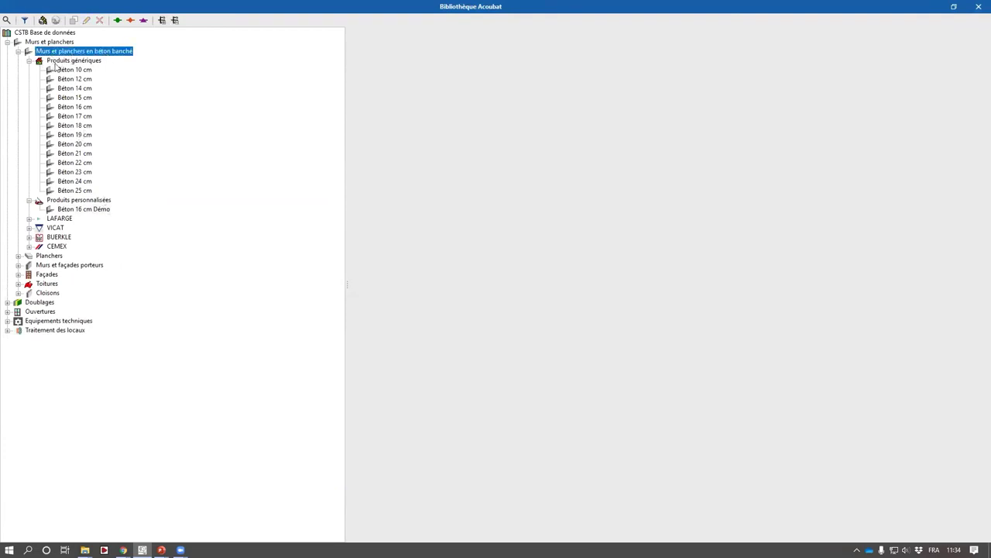
left_click(76, 201)
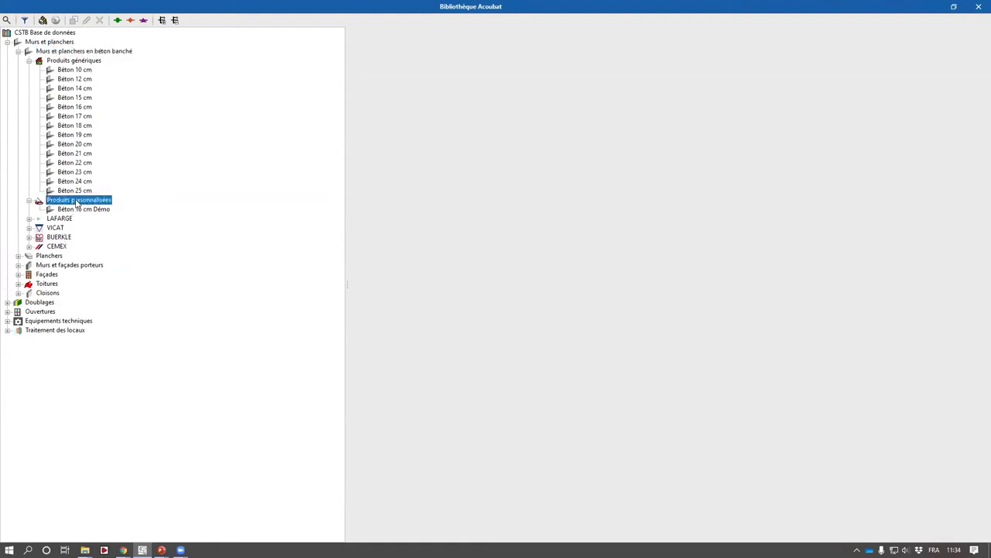
left_click(64, 211)
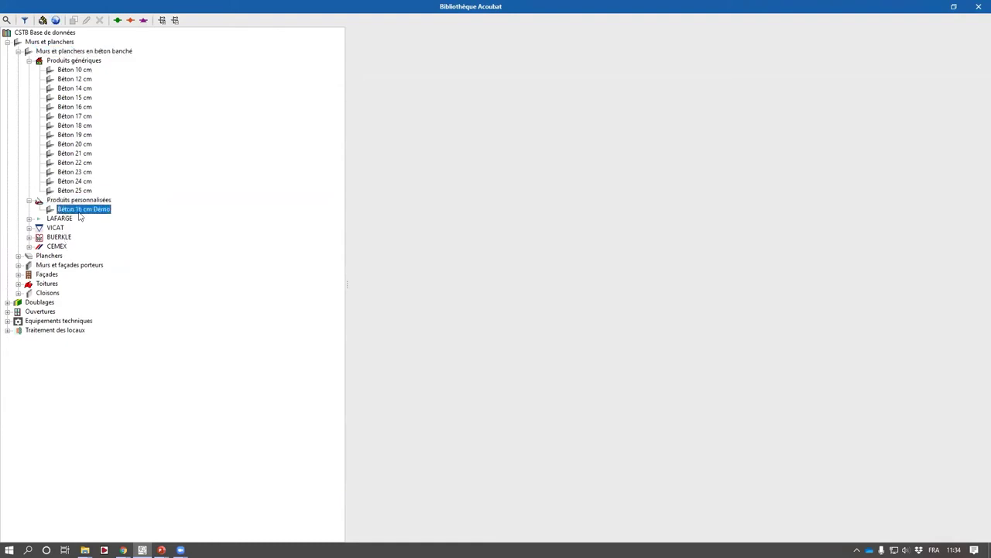
scroll(659, 416, "down", 2)
scroll(659, 416, "down", 3)
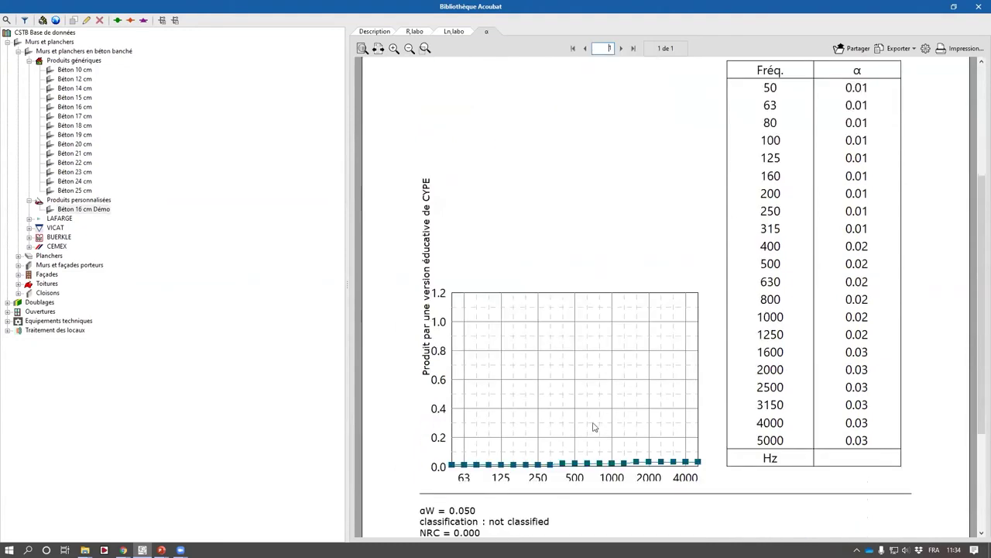
scroll(649, 447, "up", 3)
Step: View Béton 16 cm Démo's sound reduction index sheet and check the available export formats
left_click(426, 31)
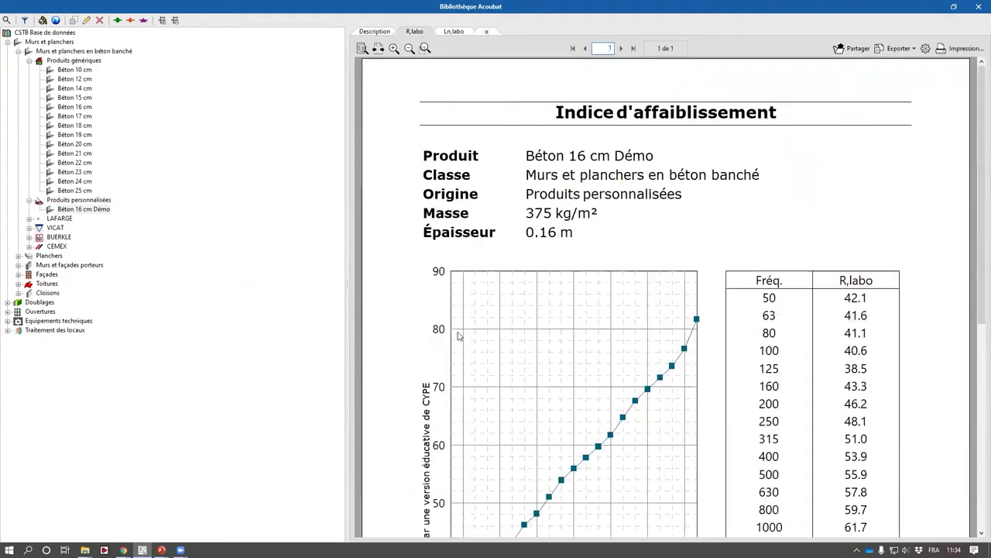
scroll(485, 303, "down", 1)
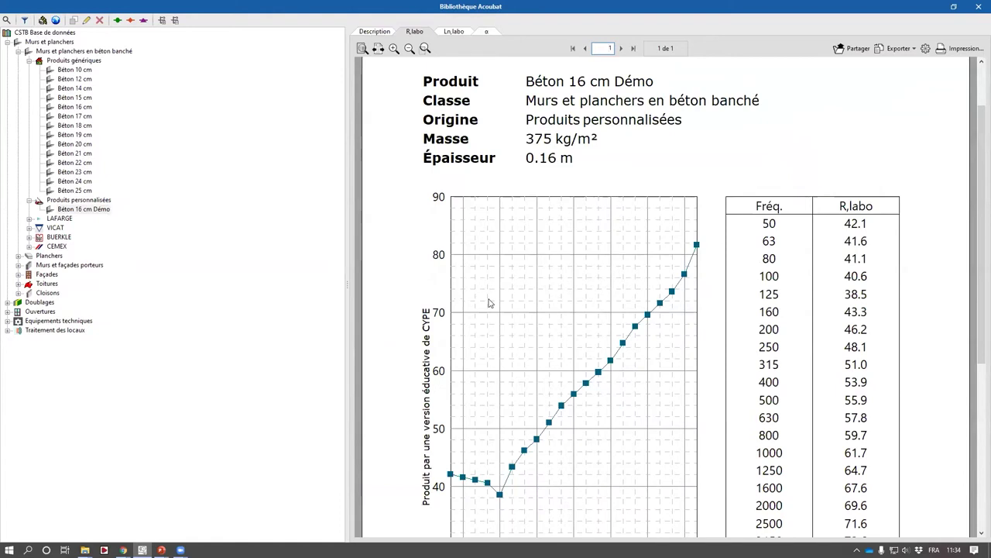
scroll(489, 303, "up", 1)
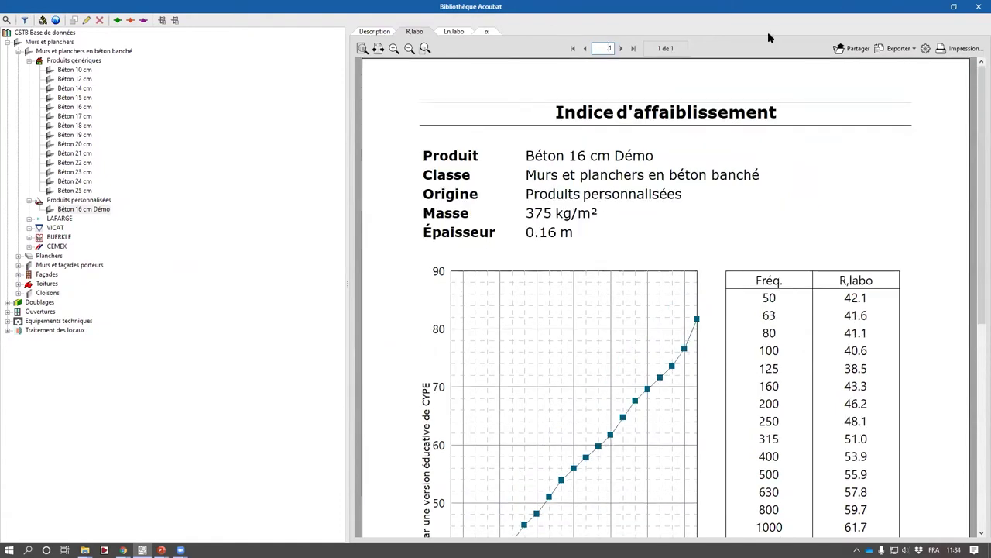
left_click(897, 48)
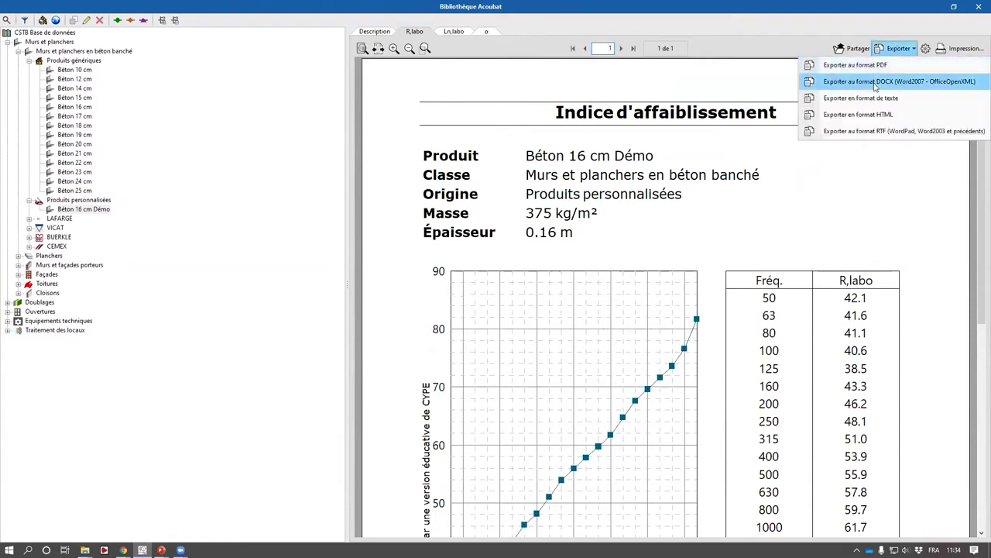
left_click(906, 274)
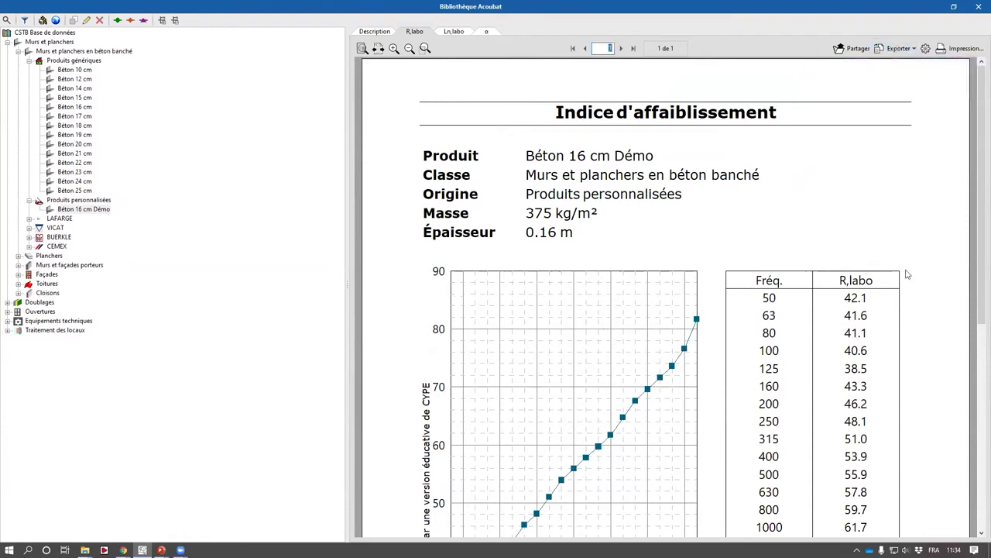
Step: Open the product data of Béton 16 cm Démo for editing and close it without making changes
left_click(79, 210)
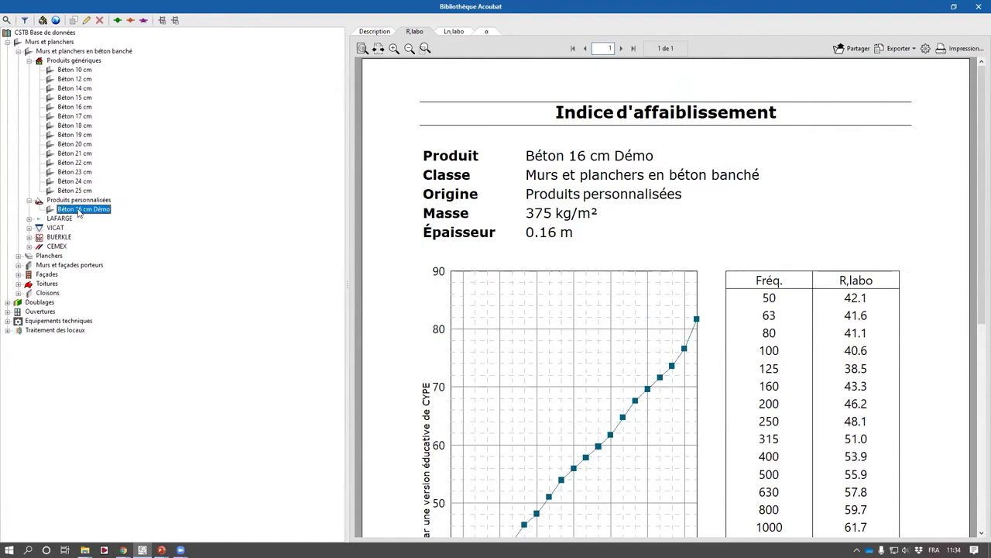
scroll(80, 186, "down", 2)
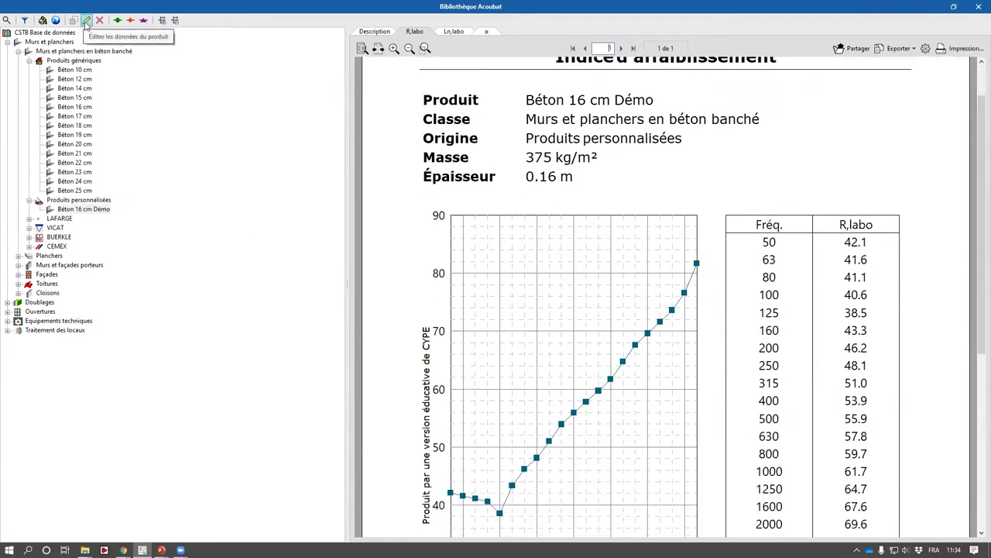
left_click(86, 21)
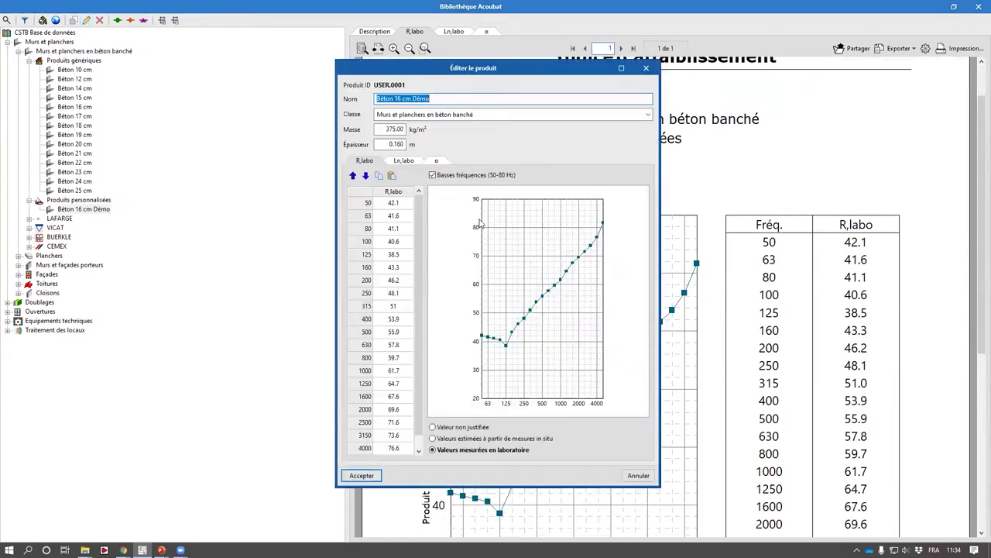
left_click(652, 72)
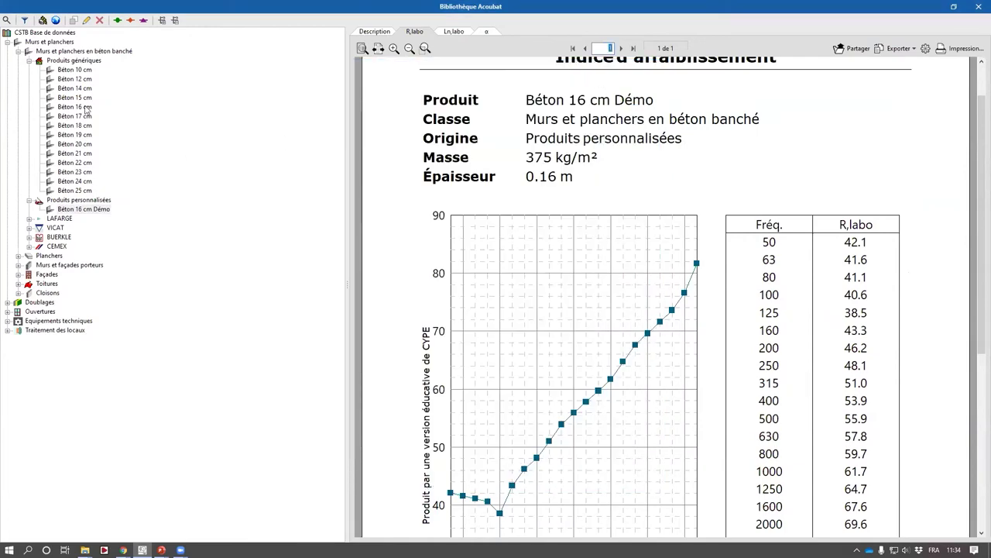
Step: View the generic Béton 16 cm sheet, then return to Béton 16 cm Démo and check the option for deleting it
left_click(85, 107)
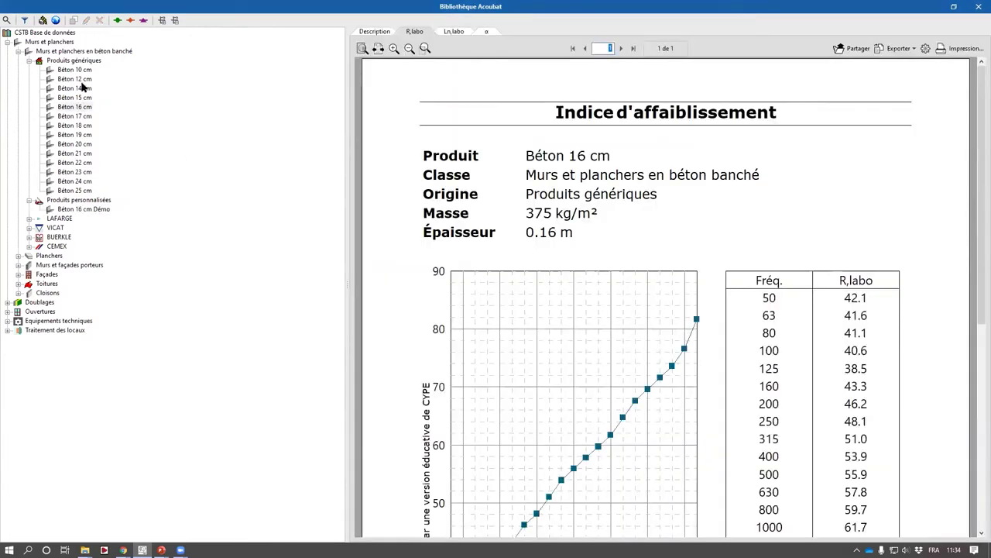
left_click(75, 209)
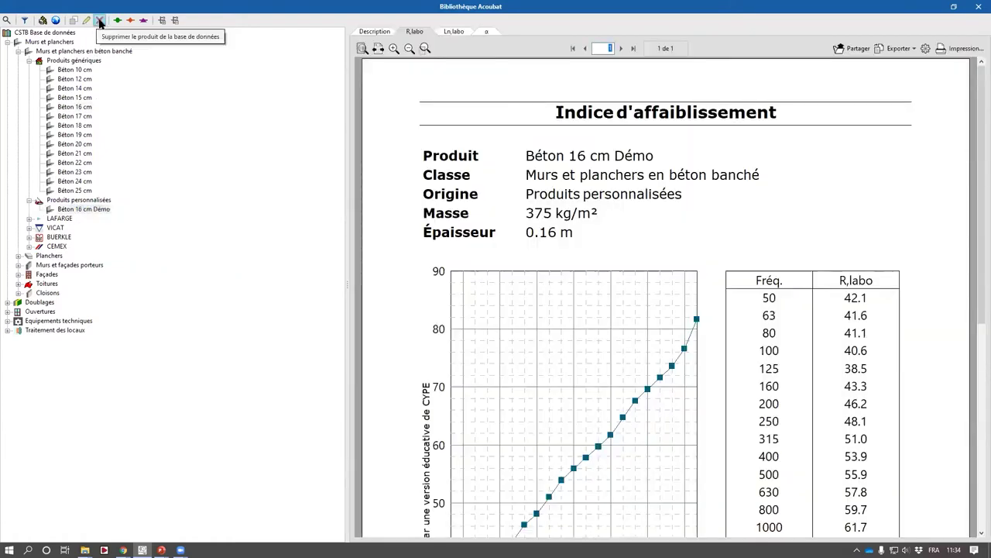
left_click(100, 21)
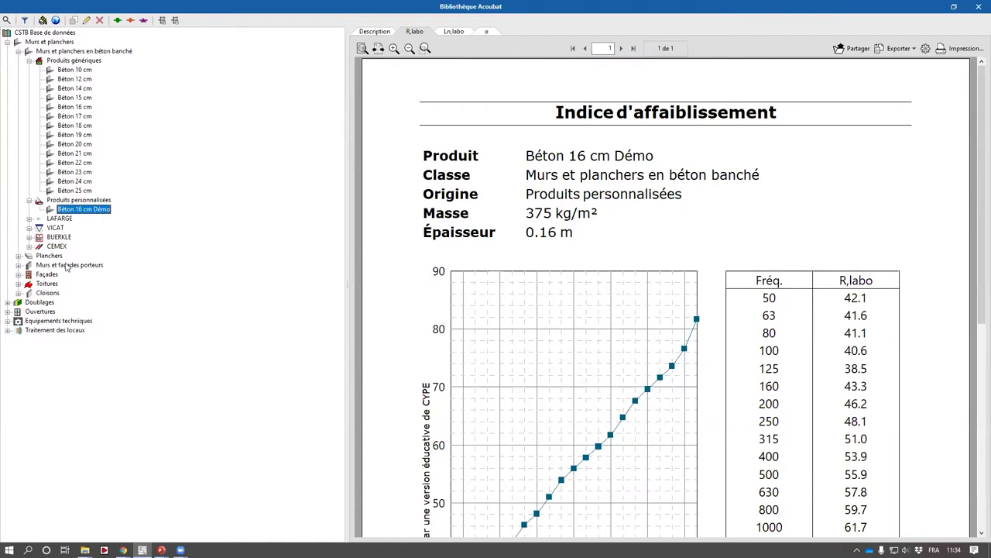
scroll(875, 425, "down", 2)
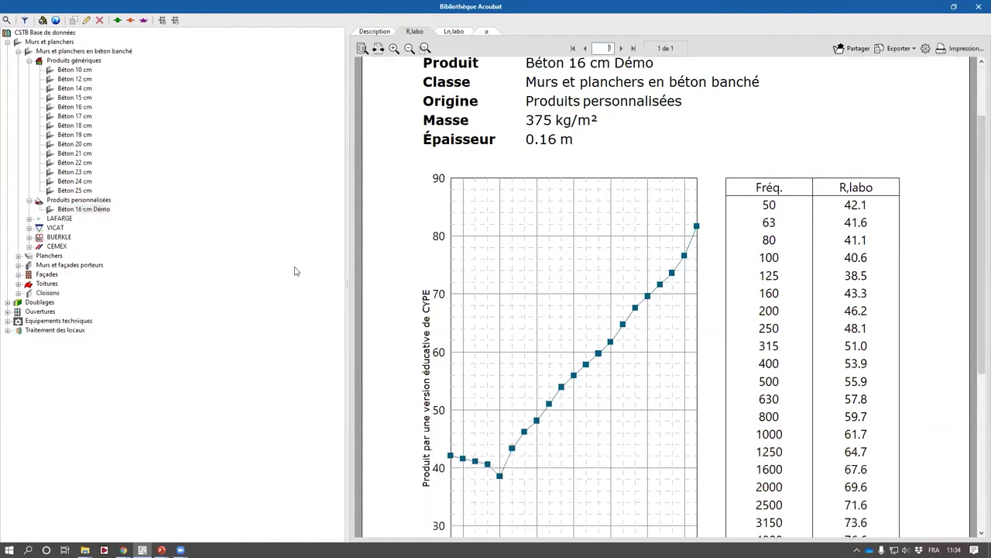
Step: Expand the CEMEX products and view the sound reduction index of Paroi en béton Insularis Xi, épaisseur 160mm
left_click(30, 246)
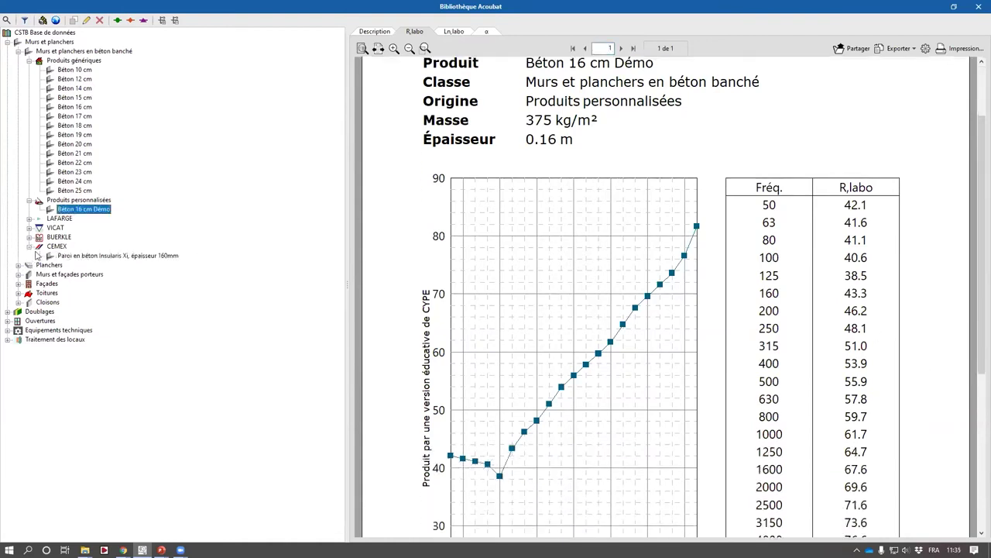
left_click(90, 255)
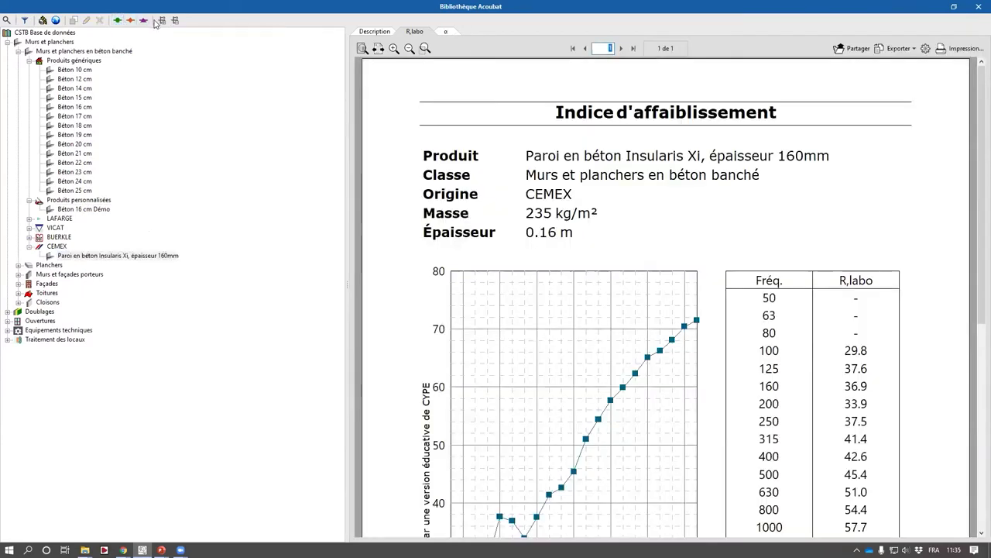
scroll(519, 349, "down", 1)
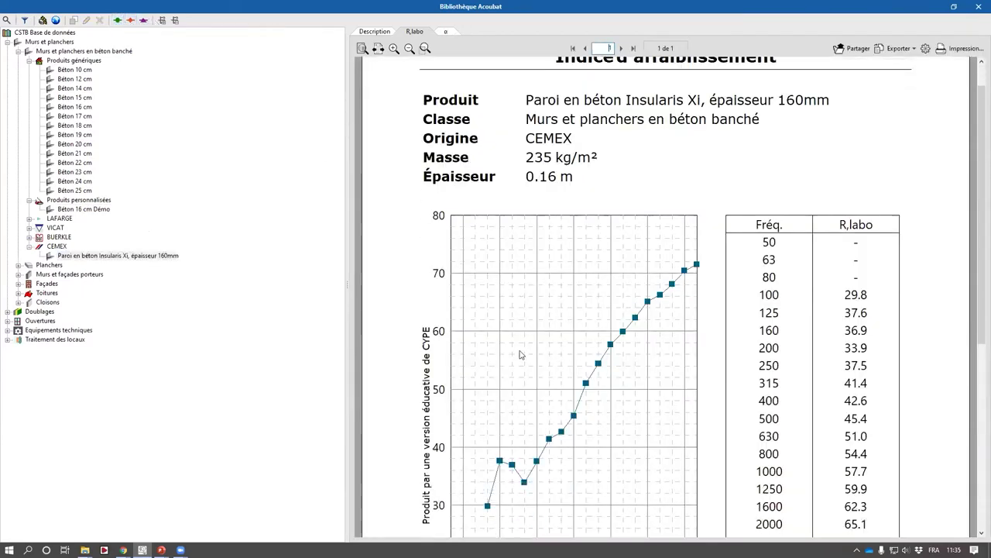
left_click(122, 255)
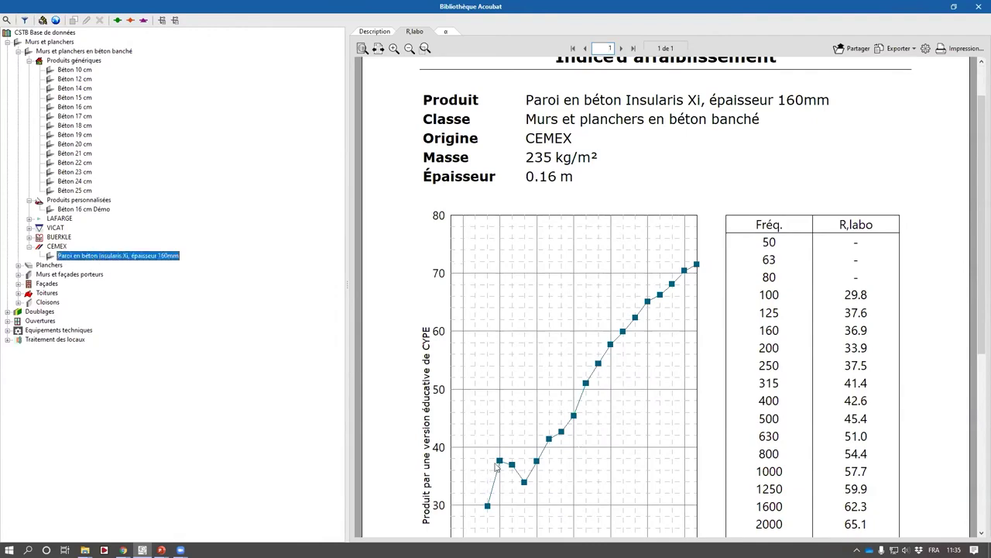
Step: Add Insularis Xi 160mm, Voile de béton Défi Thermicat 160 mm and LAFARGE's Thermédia 0.6 160 mm as comparison products 2, 3 and 4
left_click(118, 20)
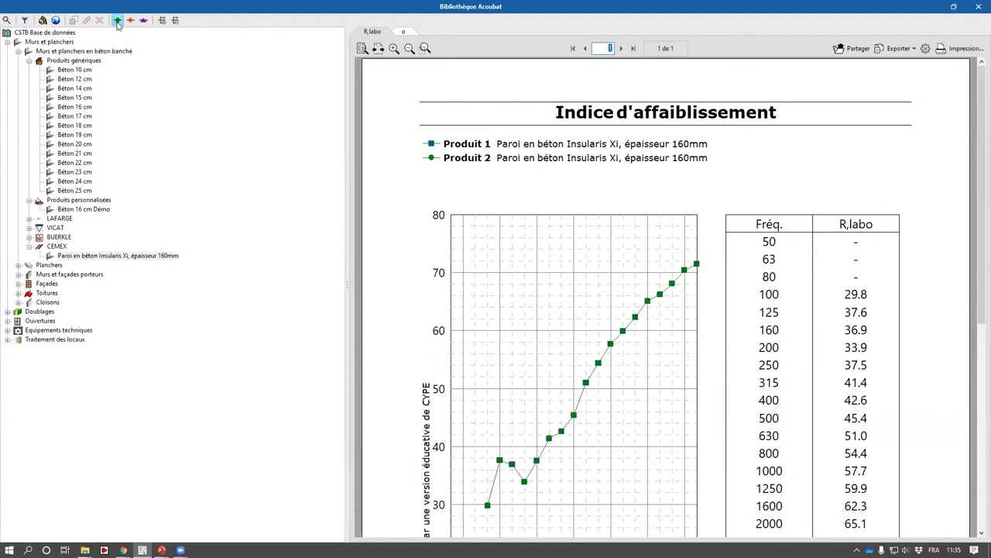
left_click(29, 237)
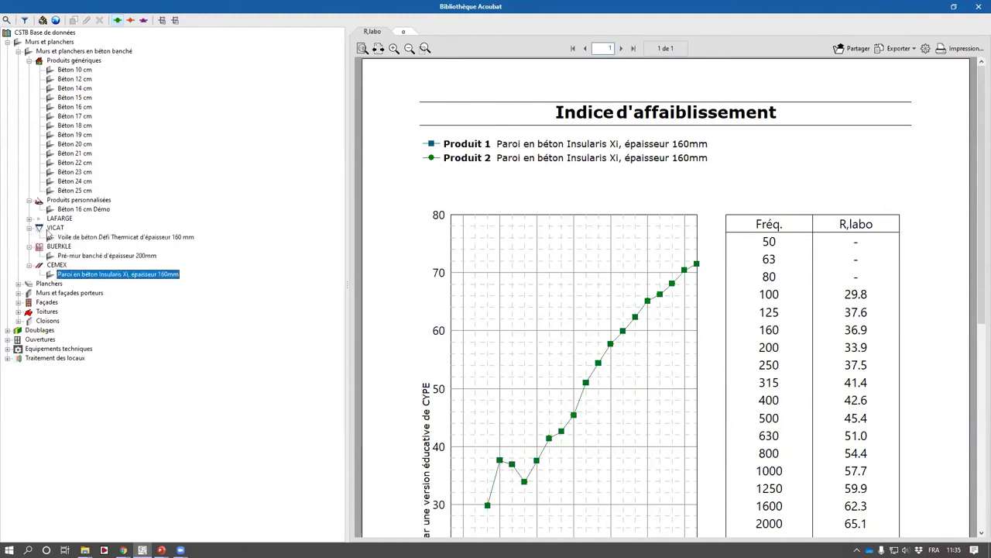
left_click(30, 228)
left_click(95, 236)
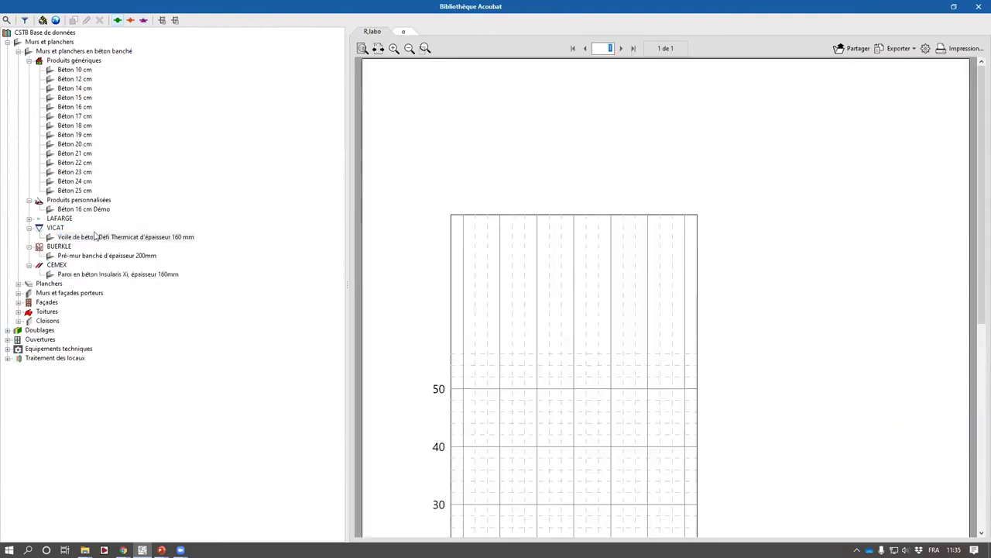
left_click(132, 21)
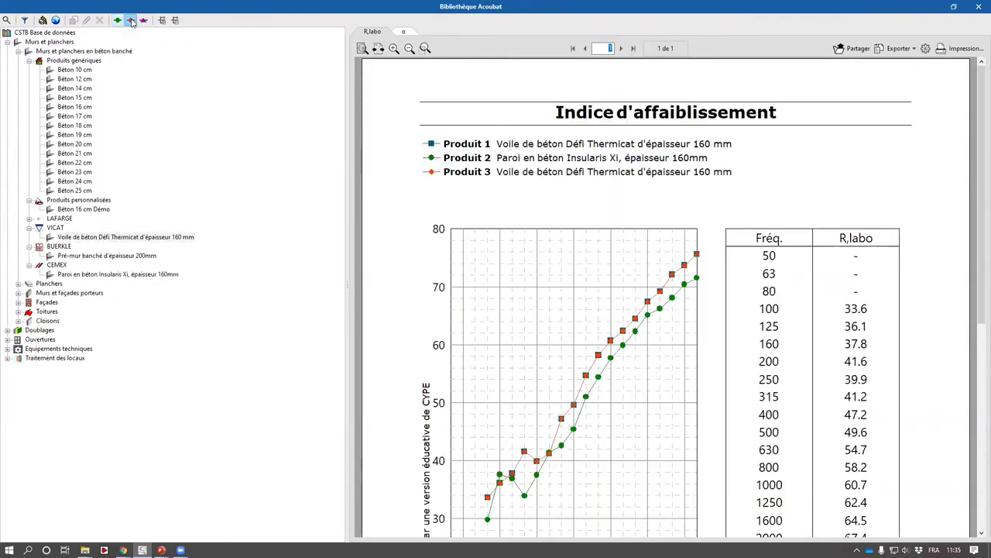
left_click(29, 218)
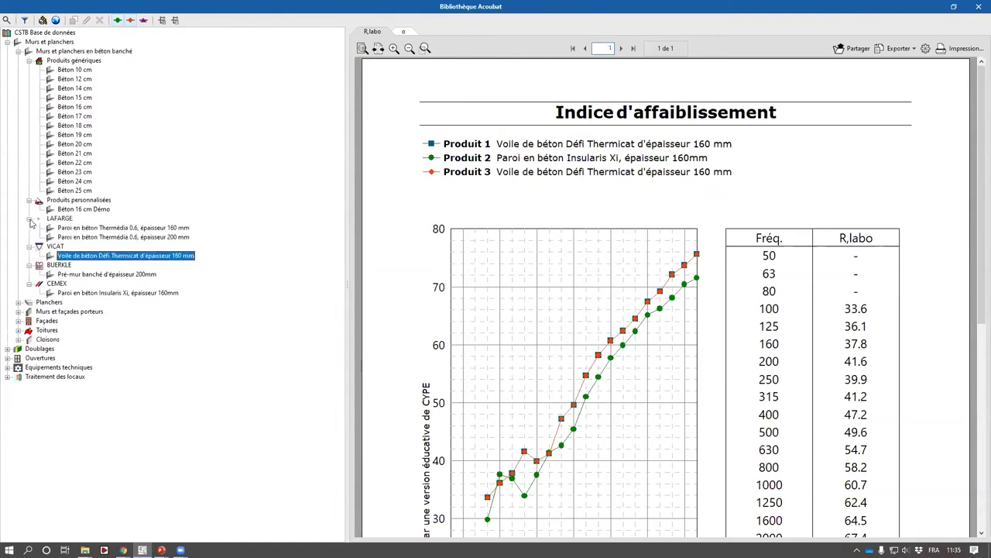
left_click(115, 229)
left_click(143, 21)
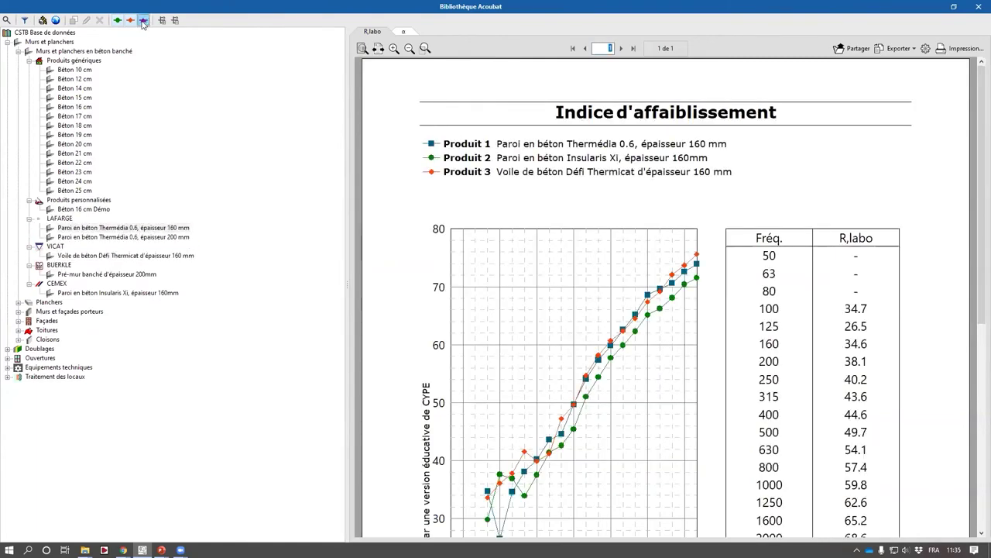
Step: View the generic Béton 16 cm sound reduction curve against the three manufacturer comparison products
left_click(68, 107)
double_click(68, 108)
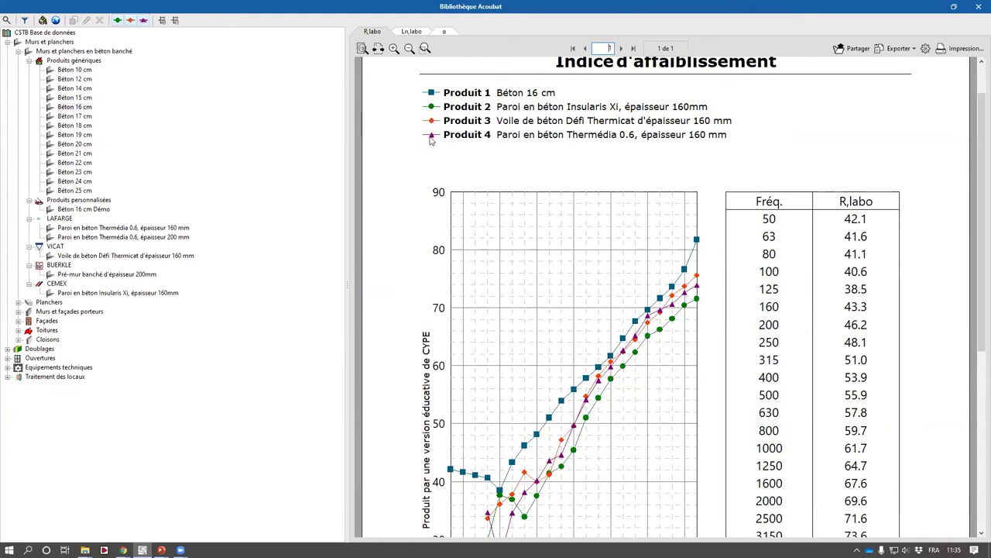
scroll(711, 325, "down", 1)
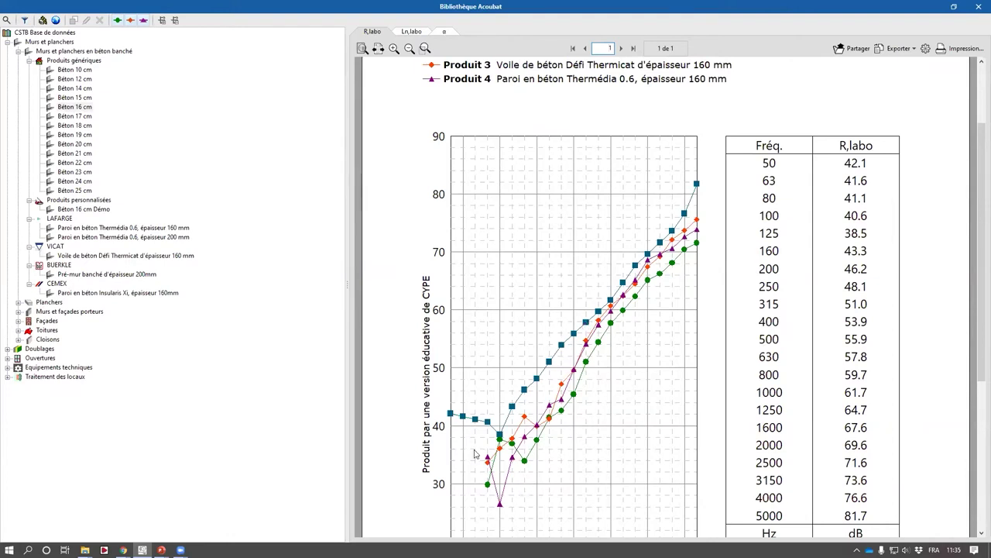
scroll(476, 454, "down", 1)
scroll(475, 453, "up", 1)
Step: Reduce the product library to a smaller window and move it to expose the model data of Paroi extérieure logement
left_click(953, 6)
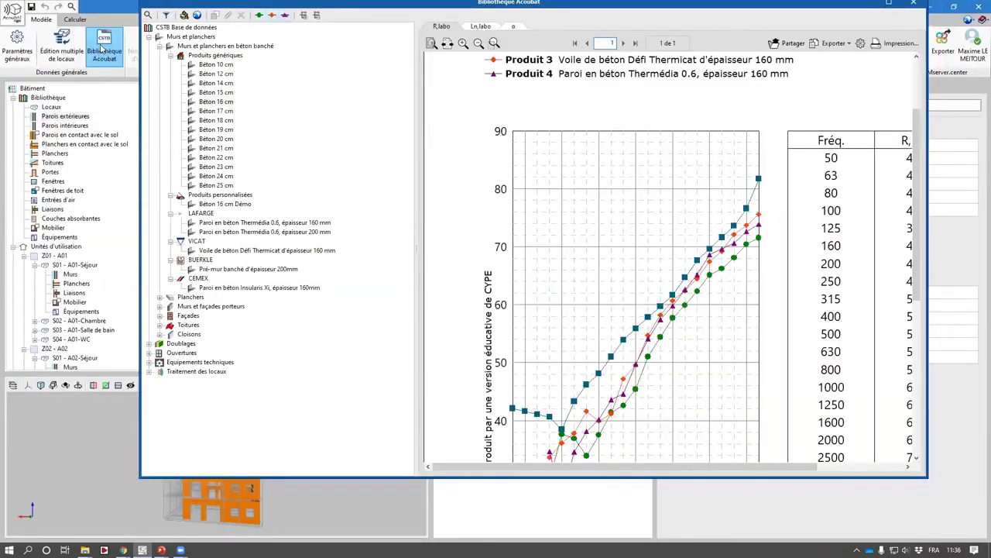
left_click(101, 49)
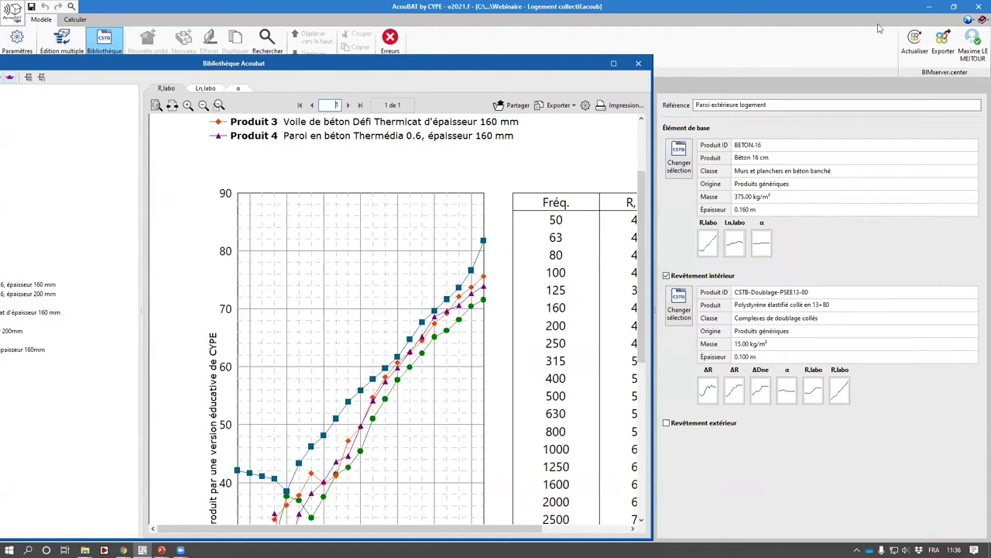
left_click_drag(495, 64, 779, 33)
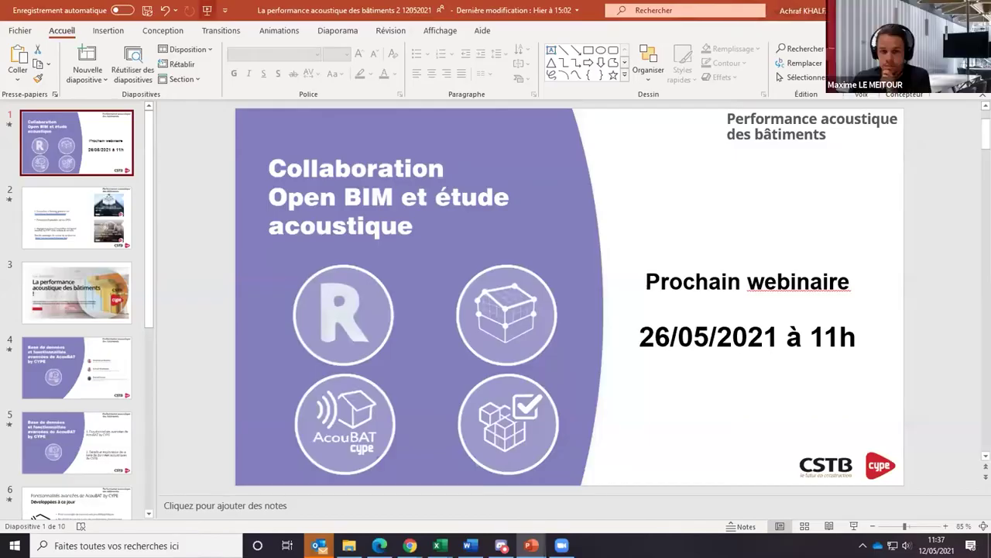
Step: Start the PowerPoint slide show from the first slide announcing the next webinar
key("F5")
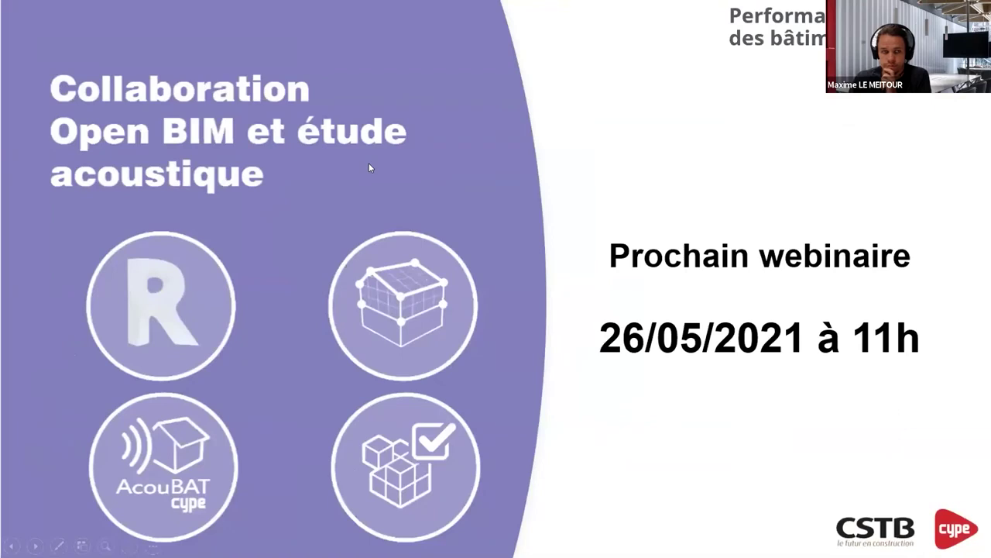
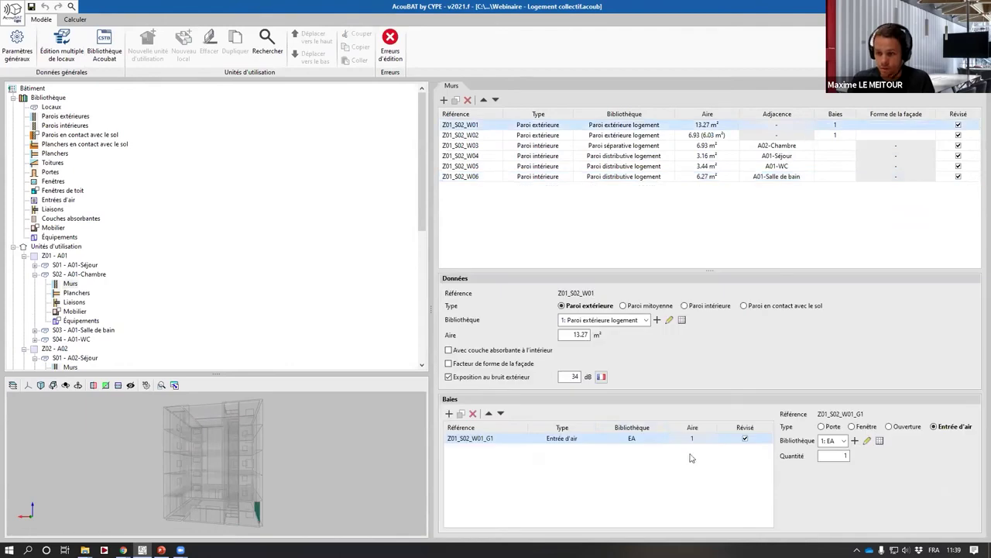
Step: Set the quantity of air inlet Z01_S02_W01_G1 in A01-Chambre to 3 and recheck wall Z01_S02_W01 after viewing the windows library
left_click(833, 456)
type("3")
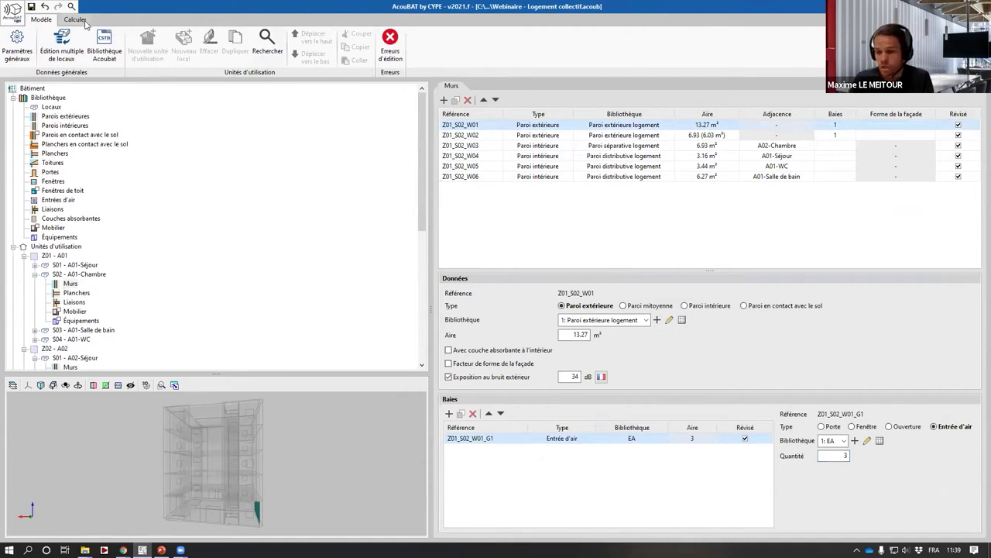
left_click(51, 183)
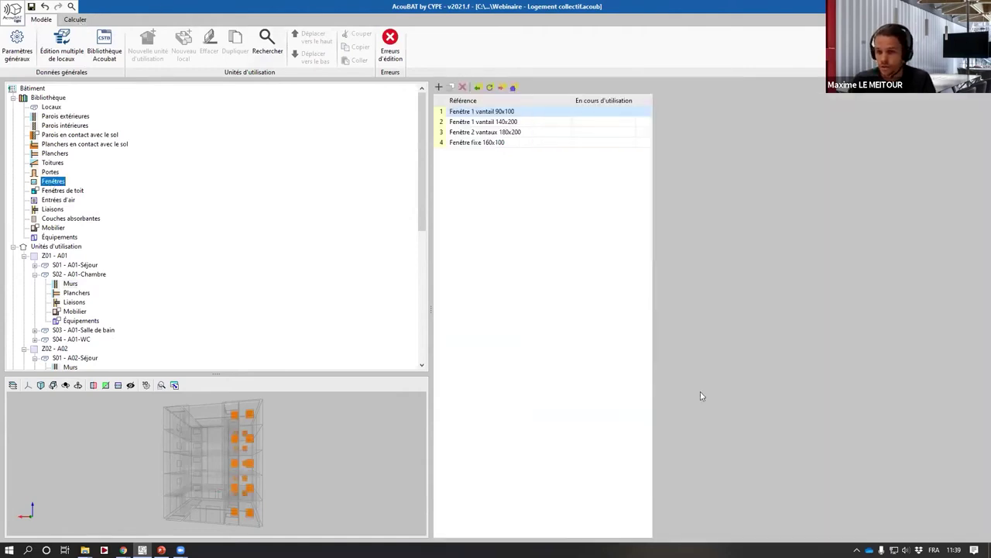
left_click(70, 283)
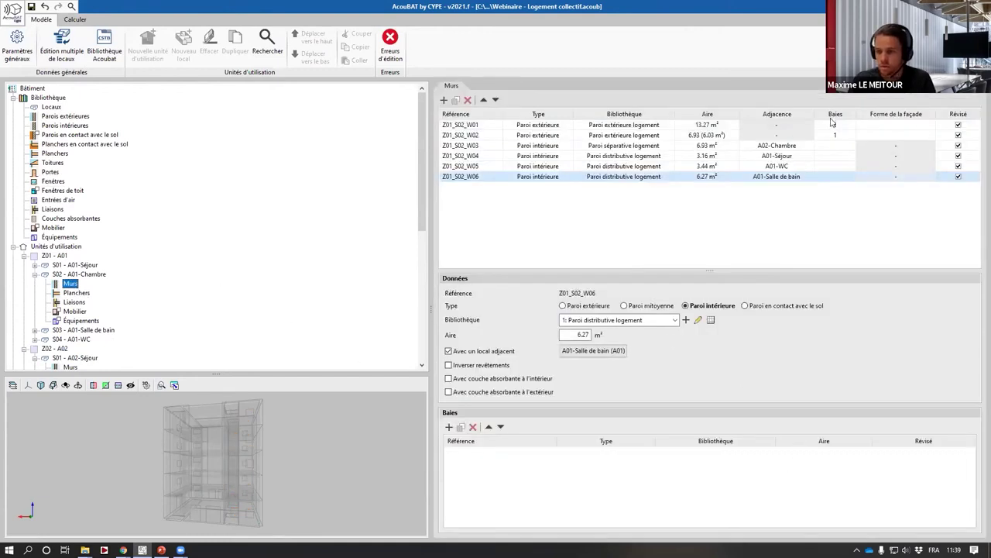
left_click(832, 124)
left_click(570, 299)
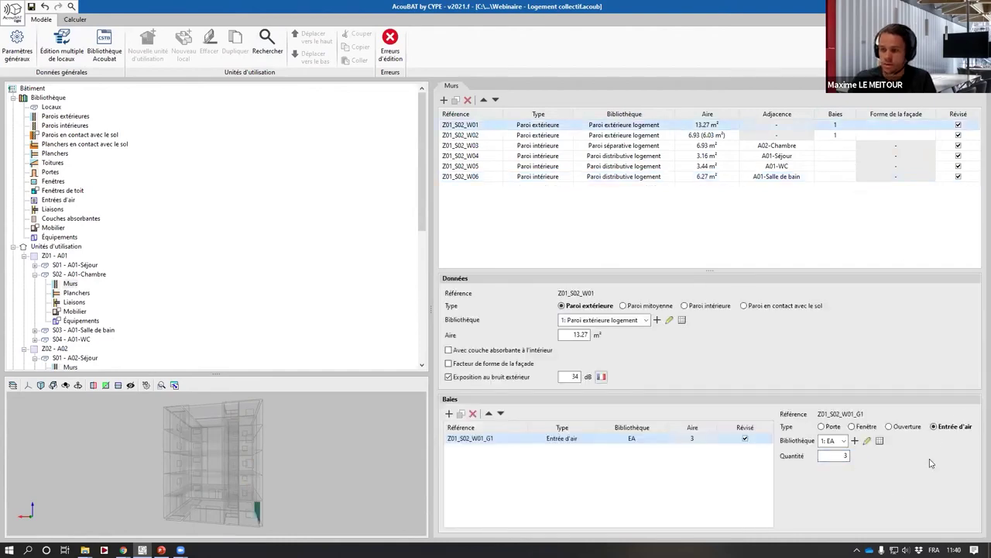
Step: Run the acoustic calculation for the building and accept the calculation summary
left_click(75, 19)
left_click(50, 48)
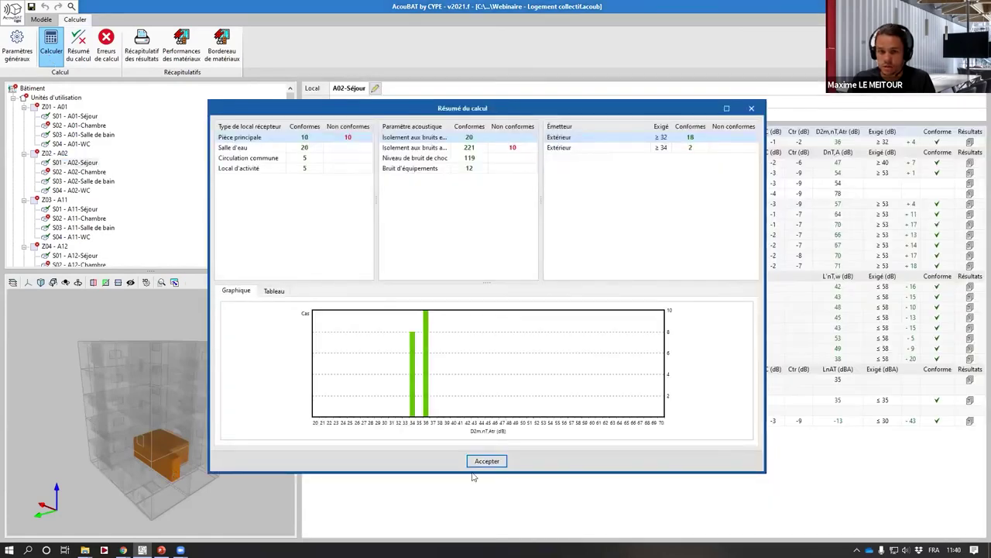
left_click(493, 462)
Step: Expand the exterior noise insulation results of A01-Chambre and view their graphical analysis
left_click(57, 126)
double_click(346, 143)
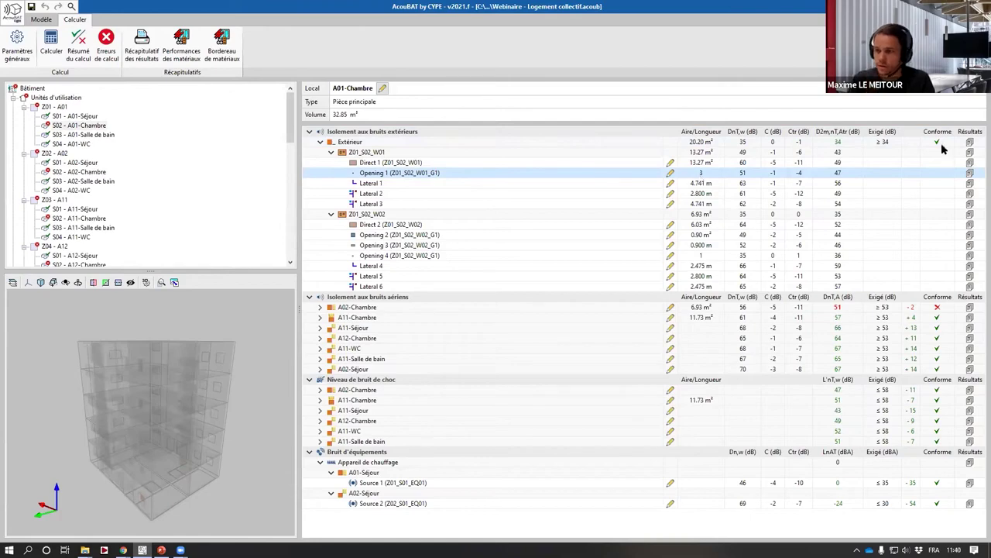
left_click(969, 143)
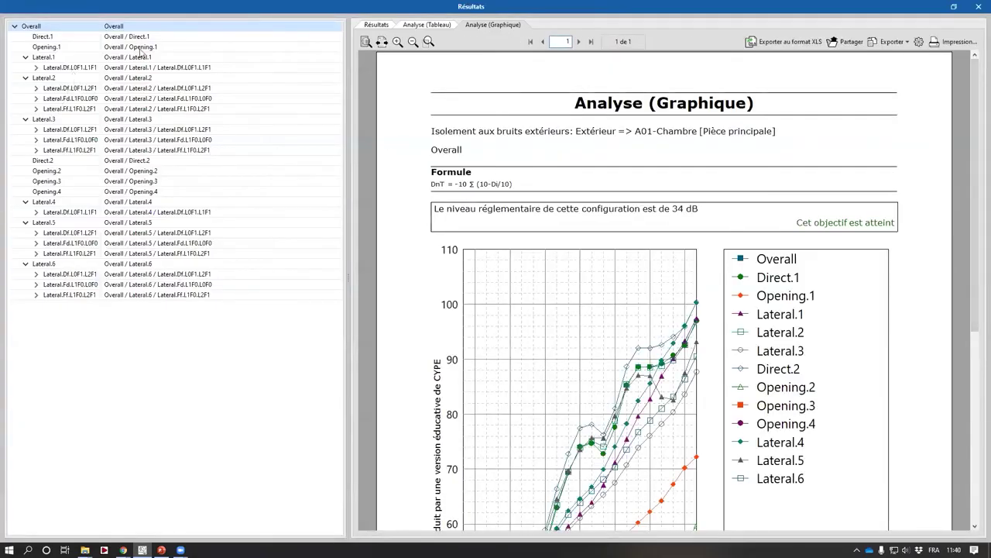
left_click(978, 6)
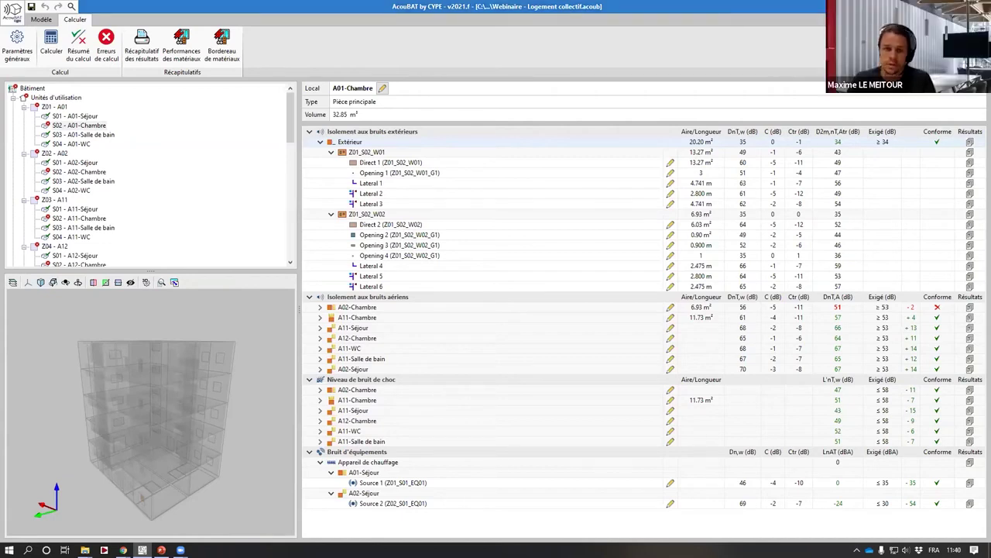
Step: Reopen the product library and view the description of the generic Béton 16 cm under cast concrete walls and floors
left_click(48, 30)
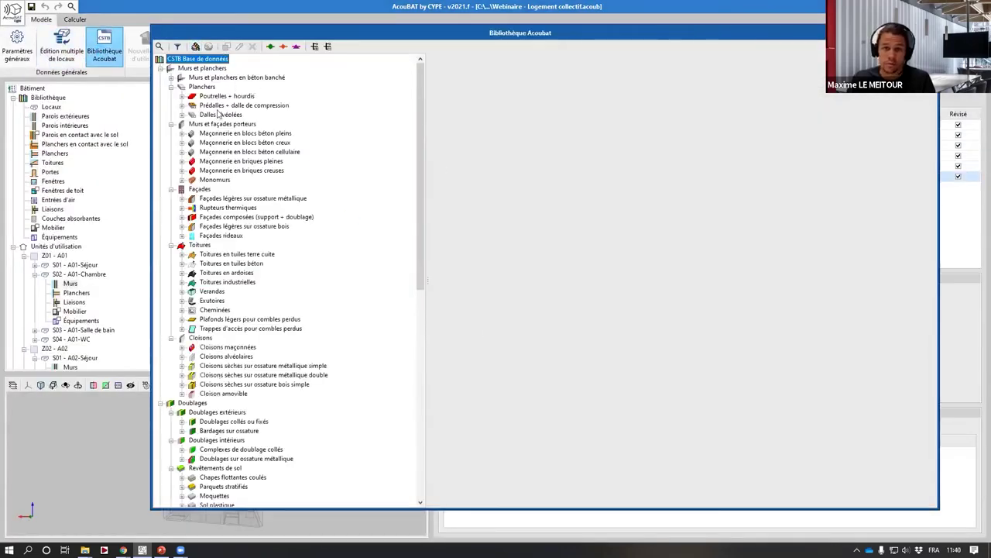
double_click(226, 79)
double_click(225, 87)
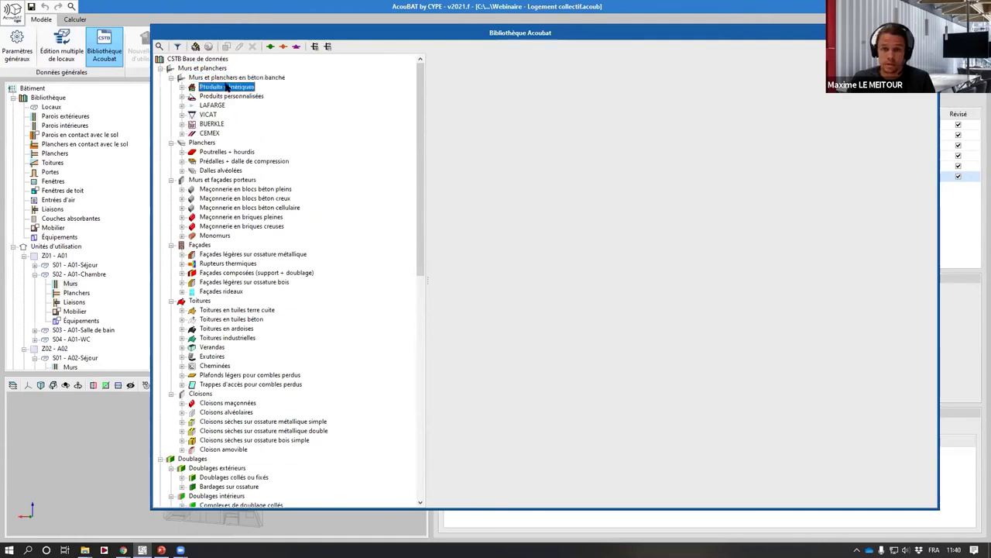
left_click(226, 133)
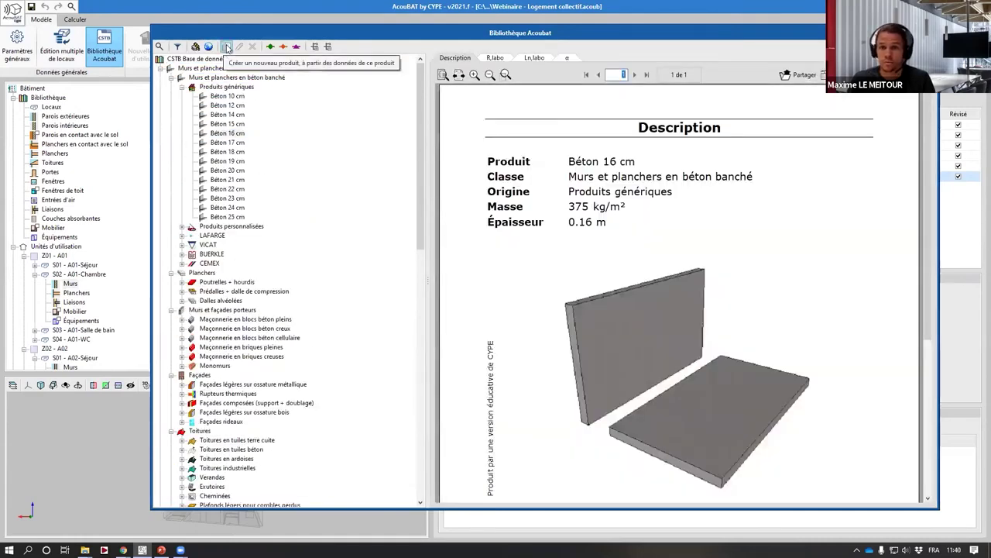
Step: Review the copy and paste options for R,labo values in a new product based on Béton 16 cm, and close it without saving
left_click(227, 46)
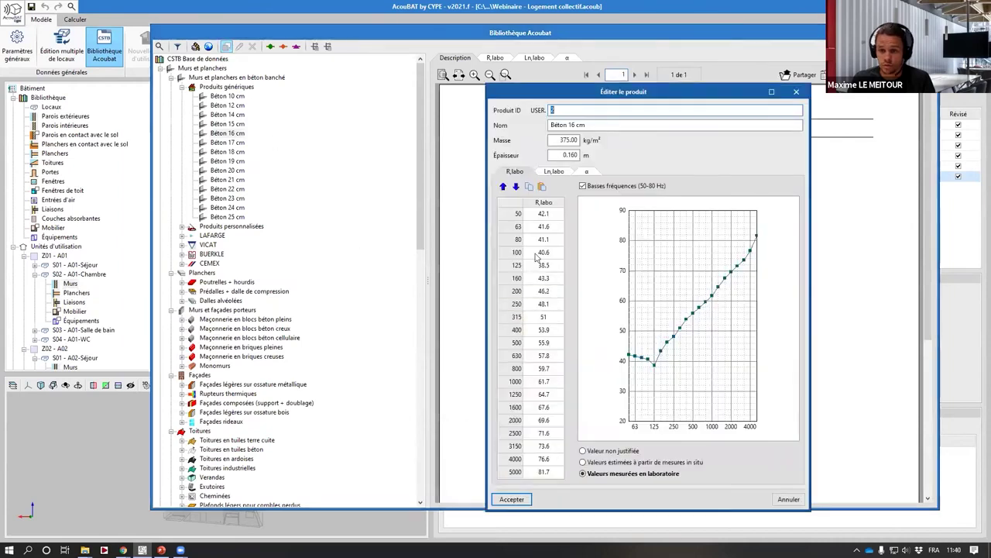
left_click(526, 195)
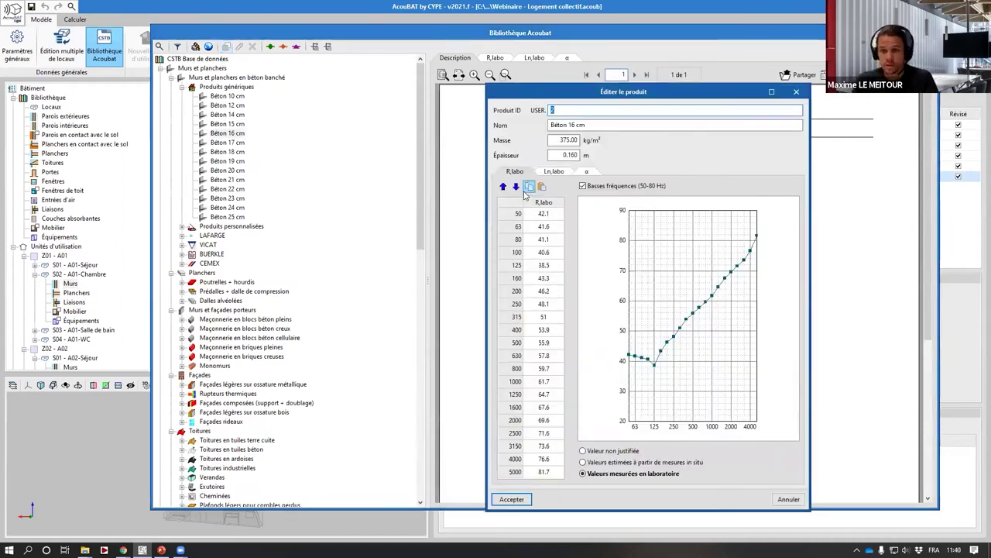
left_click(530, 188)
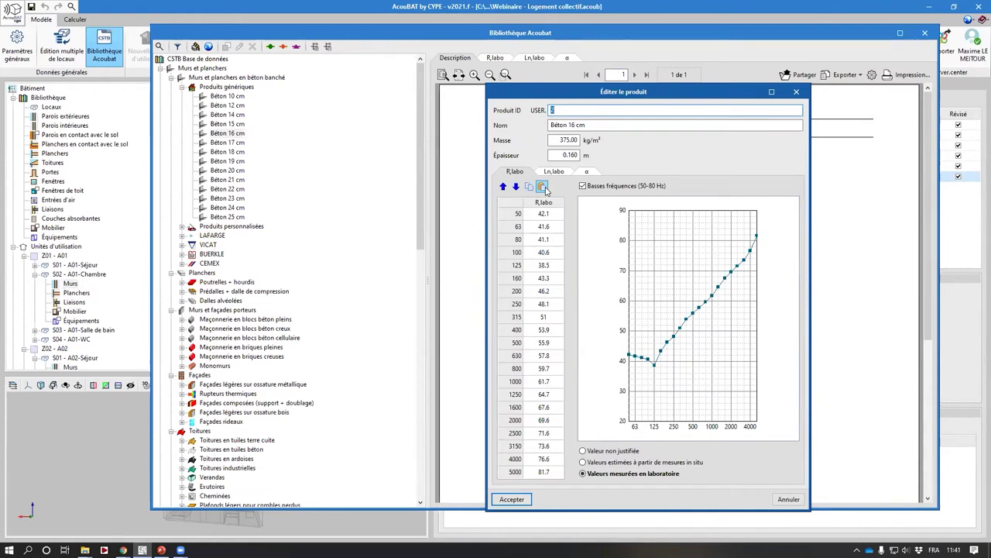
left_click(797, 93)
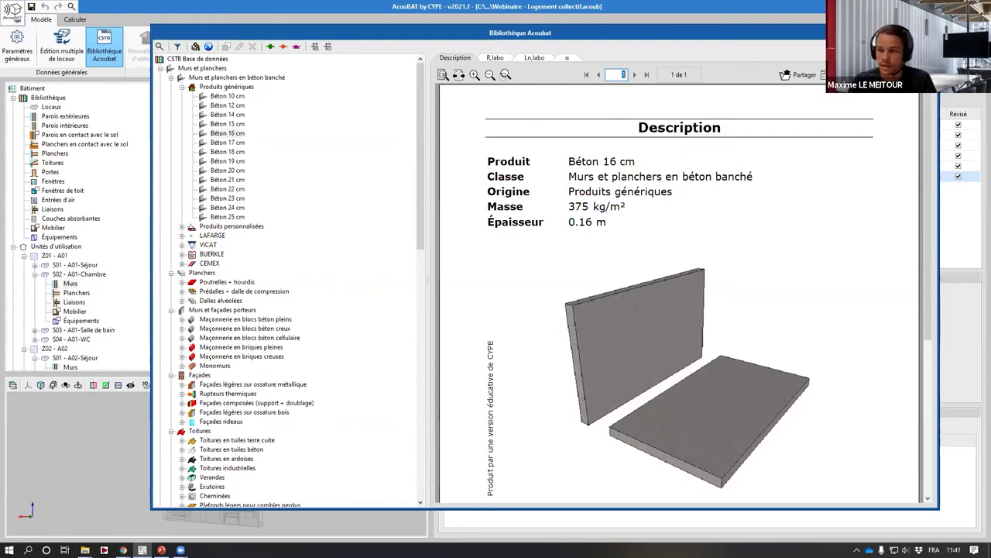
key("Escape")
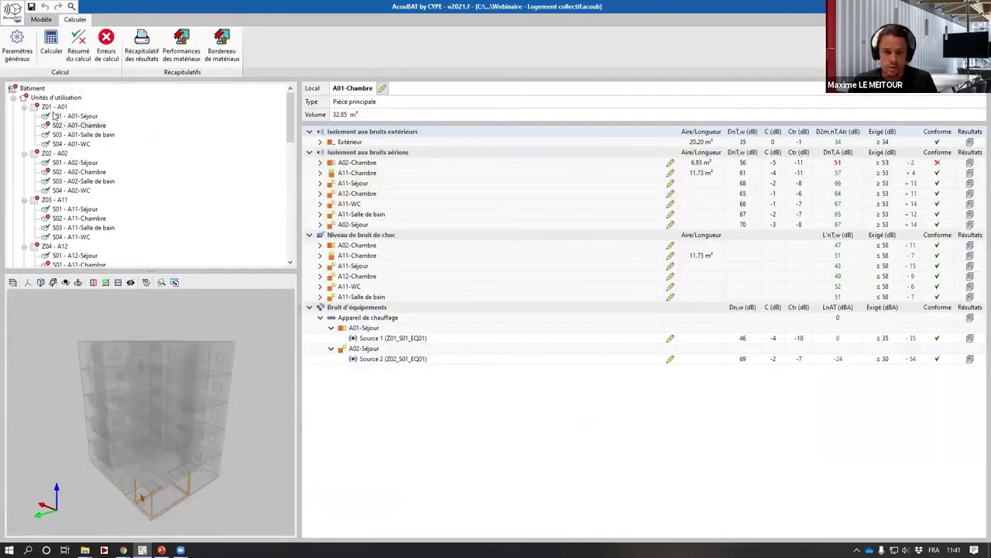
Step: View the A01-Séjour airborne noise results for Hall RDC and locate the direct transmission of wall Z01_S01_W02 in the model
left_click(58, 116)
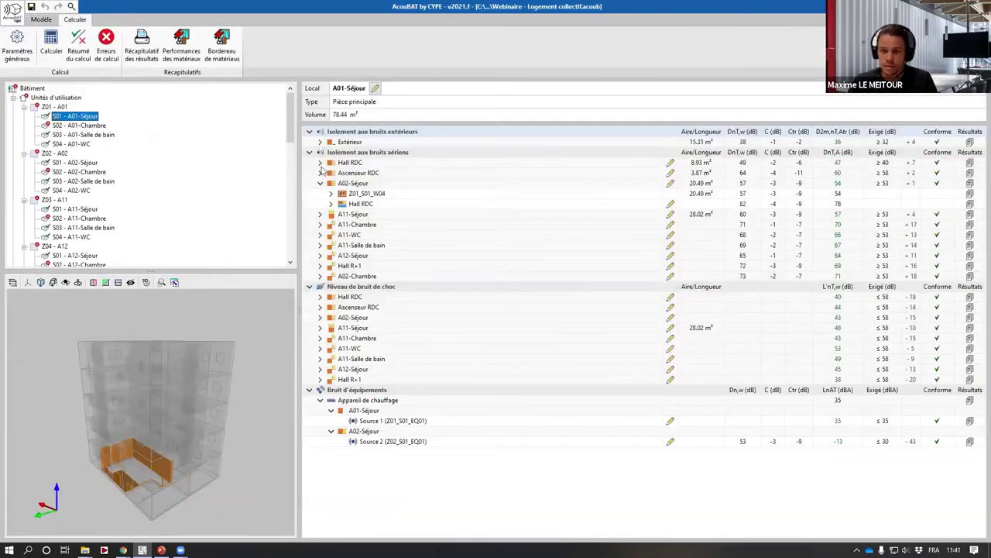
left_click(321, 163)
left_click(331, 172)
left_click(515, 185)
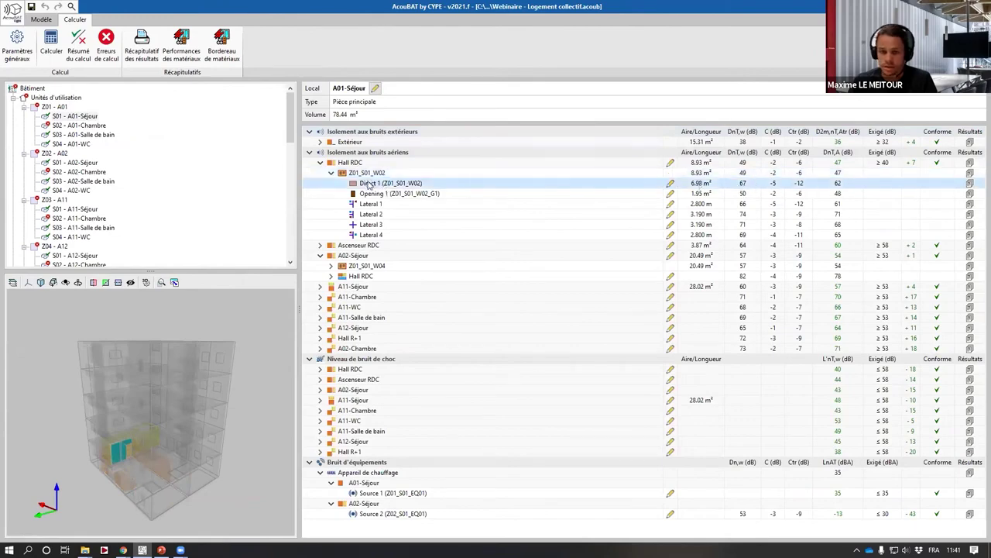
Step: Expand the exterior noise results of A01-Séjour and view the analysis table for the direct transmission of wall Z01_S01_W01
left_click_drag(133, 422, 220, 404)
double_click(341, 143)
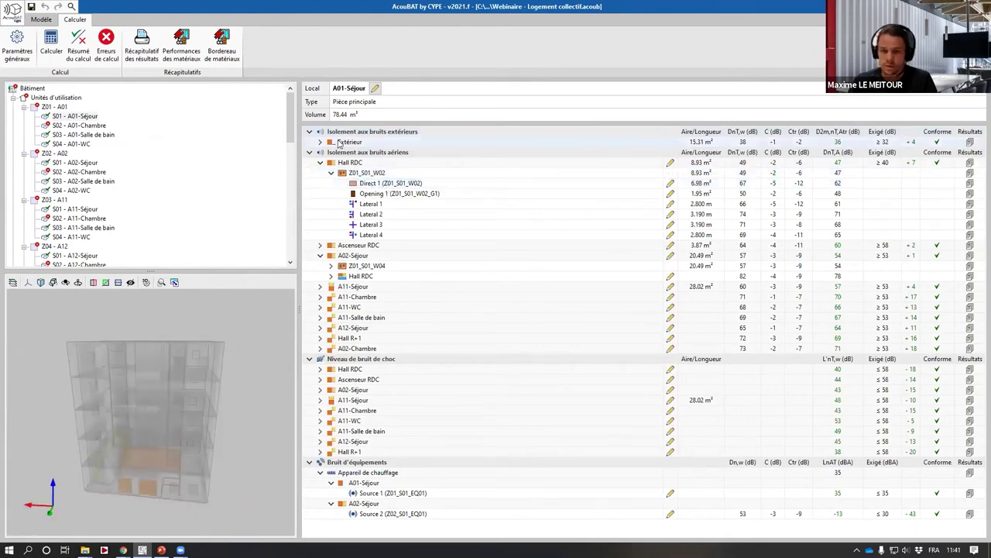
left_click(395, 164)
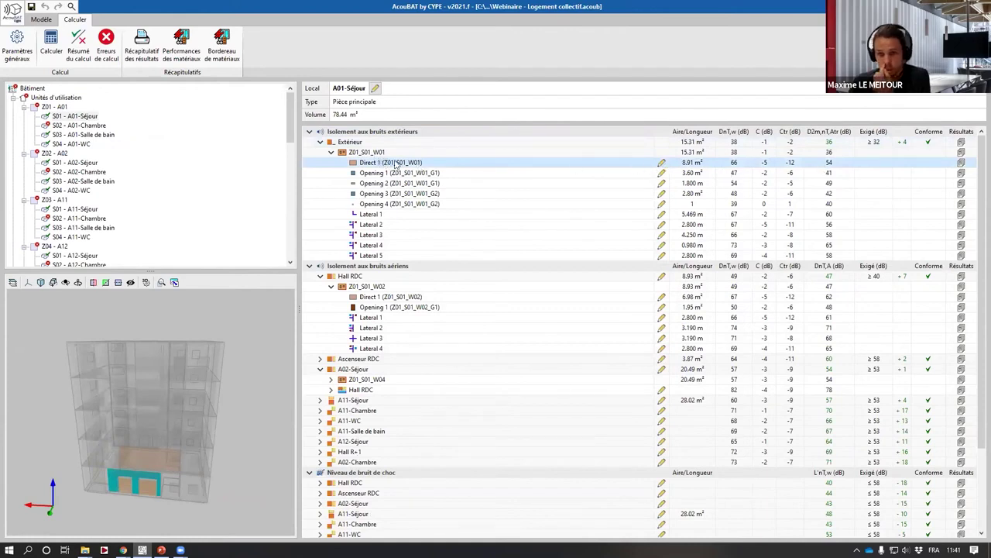
left_click_drag(200, 461, 110, 476)
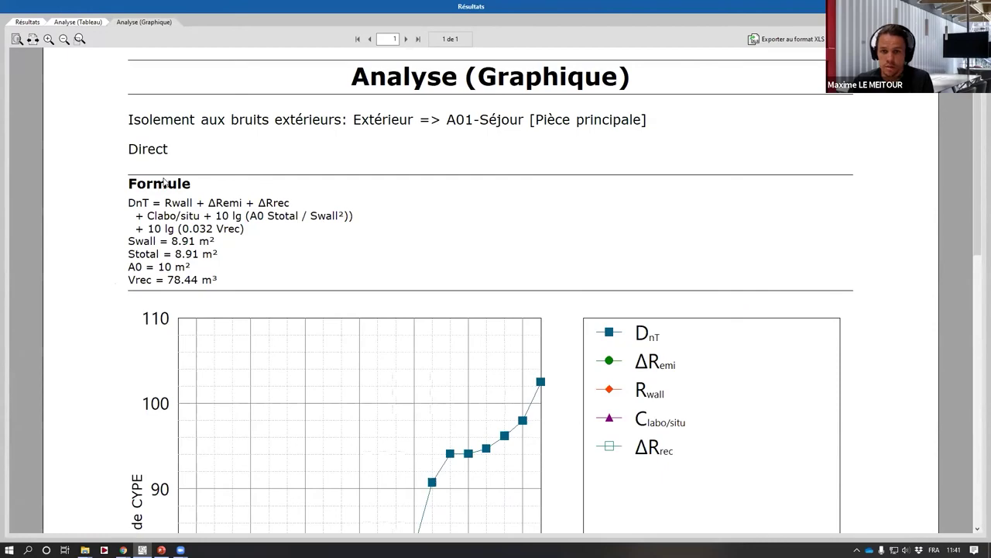
left_click(87, 25)
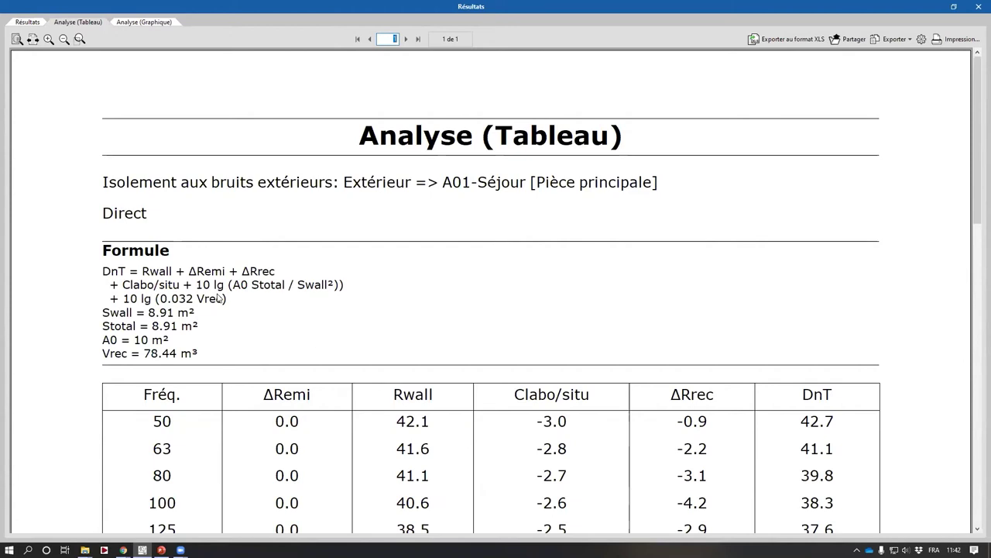
Step: Close the analysis table and examine the base element of Paroi extérieure logement in the exterior walls library, without changing its product
left_click(978, 7)
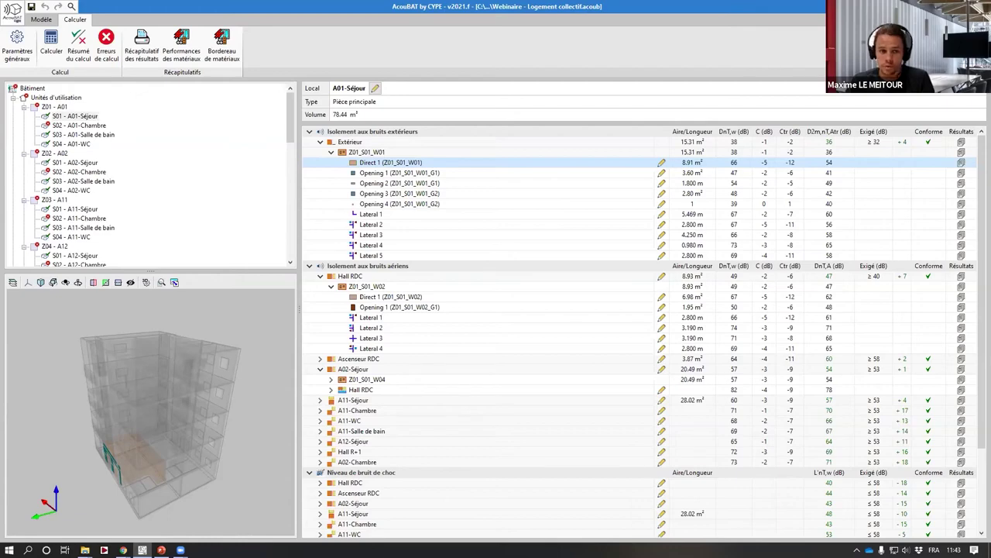
left_click(41, 21)
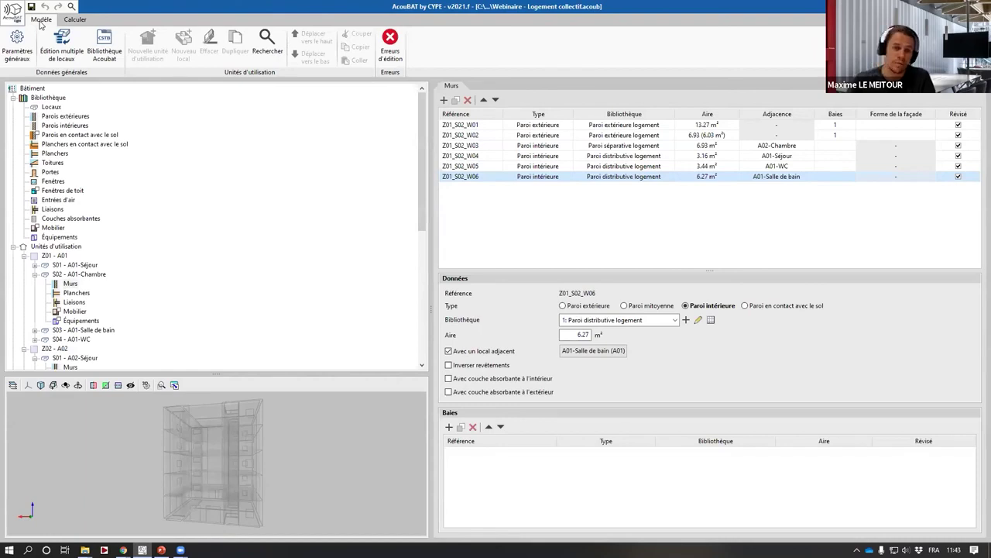
left_click(70, 118)
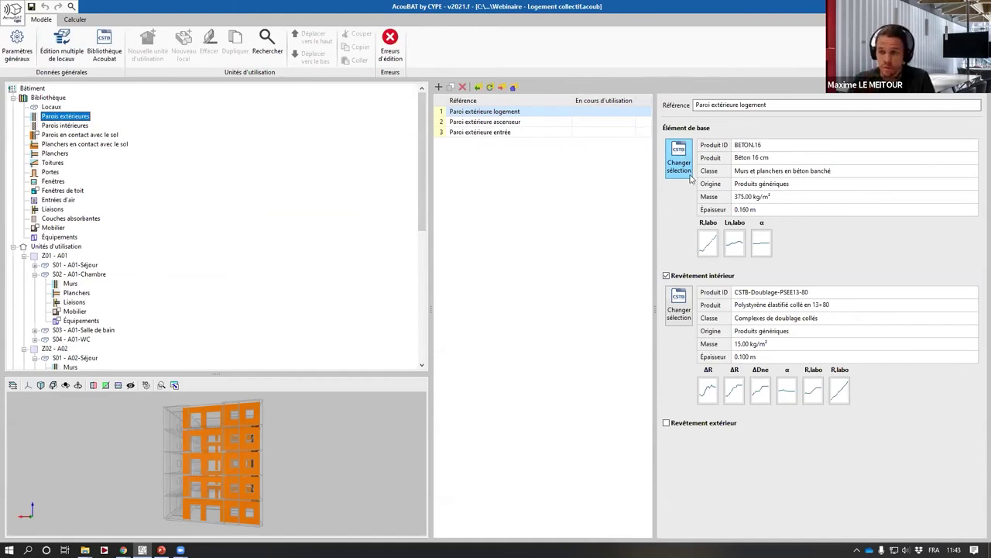
left_click(679, 161)
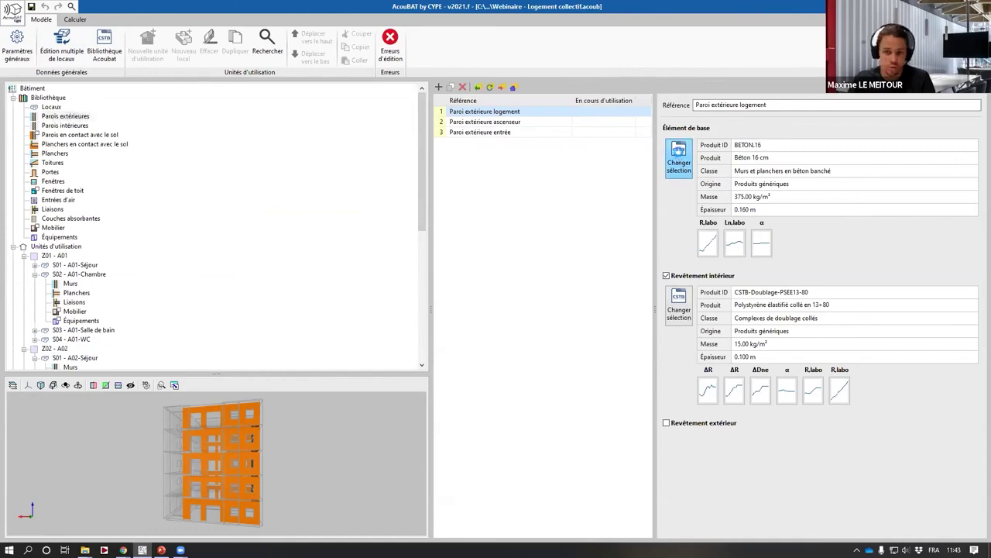
key("Escape")
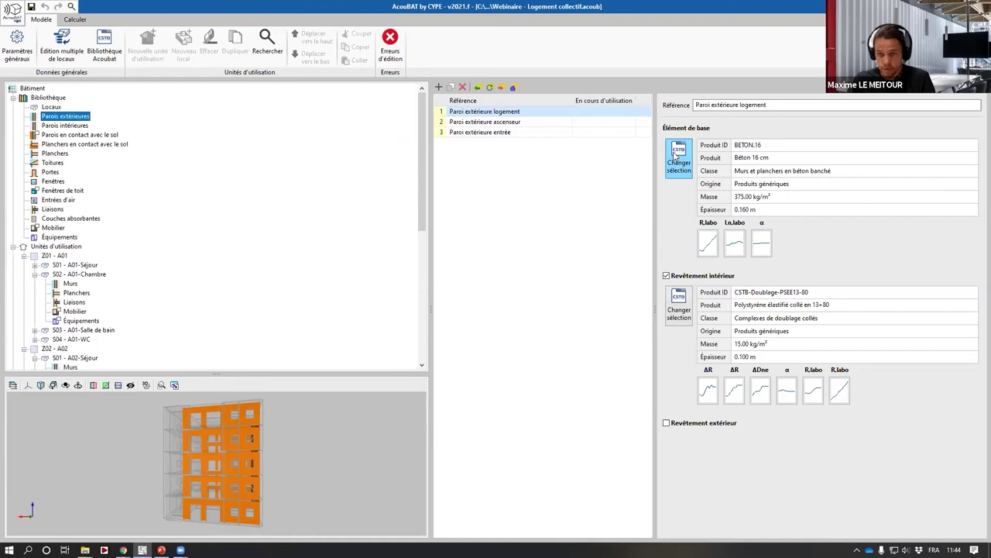
Step: View the Dallage isolé composition among the ground-contact floors and return to the exterior walls library
left_click(70, 144)
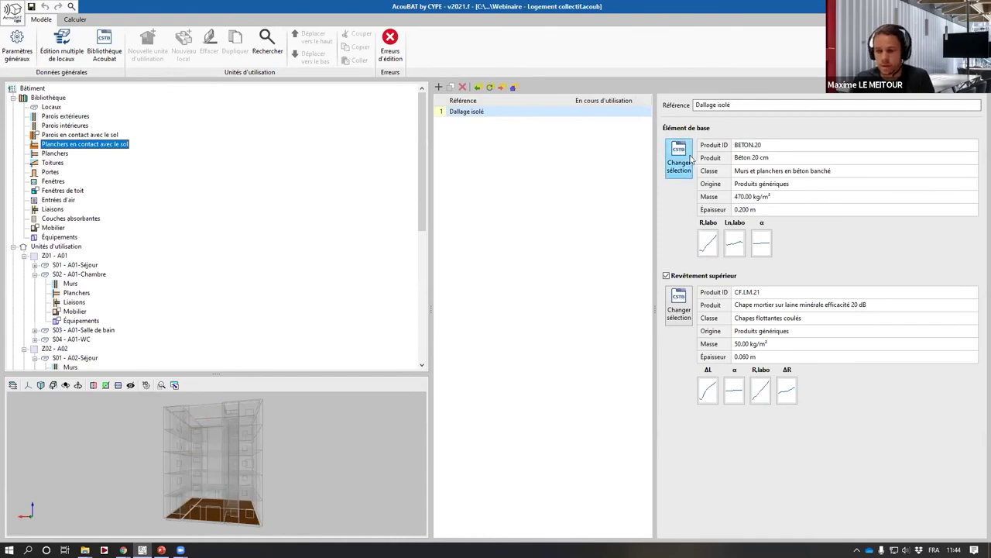
key("Up")
key("Up")
key("Up")
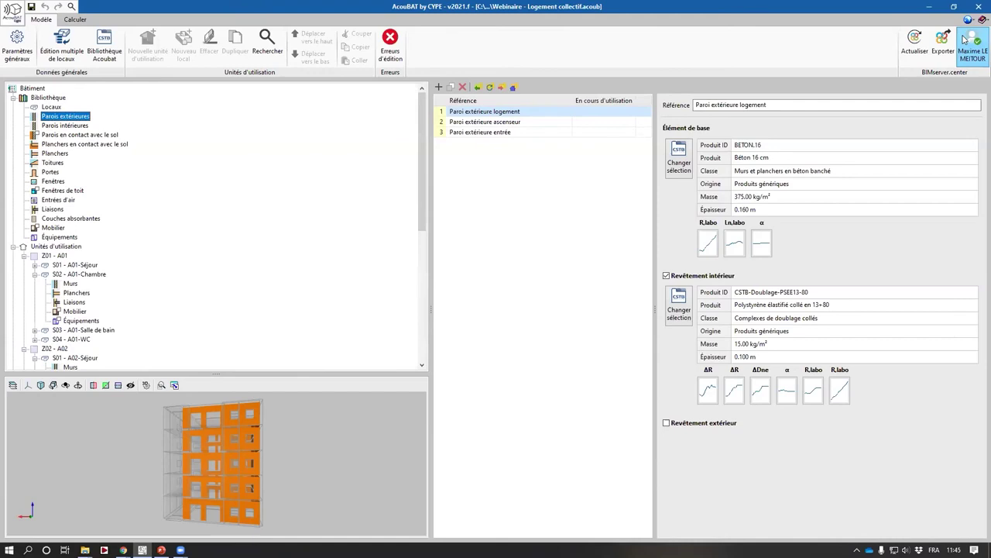
Step: View the overall exterior noise results of A01-Séjour, check the available export formats without exporting, and close the results
left_click(75, 19)
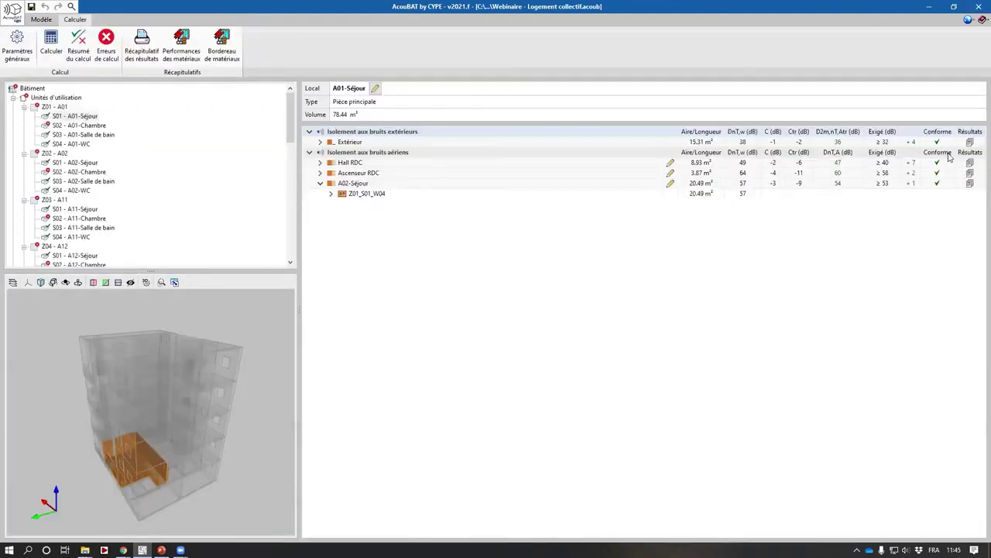
left_click(970, 143)
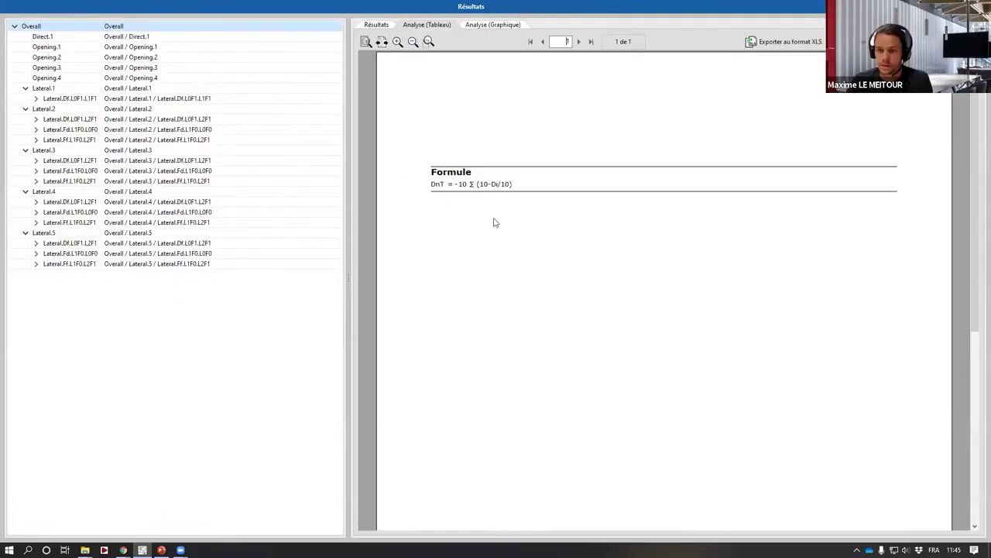
scroll(478, 372, "down", 3)
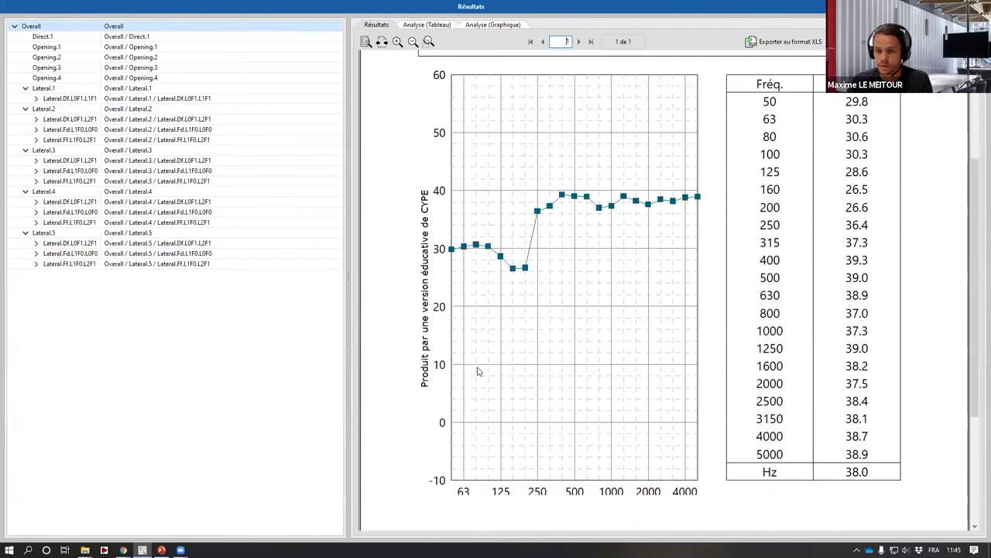
scroll(480, 374, "up", 2)
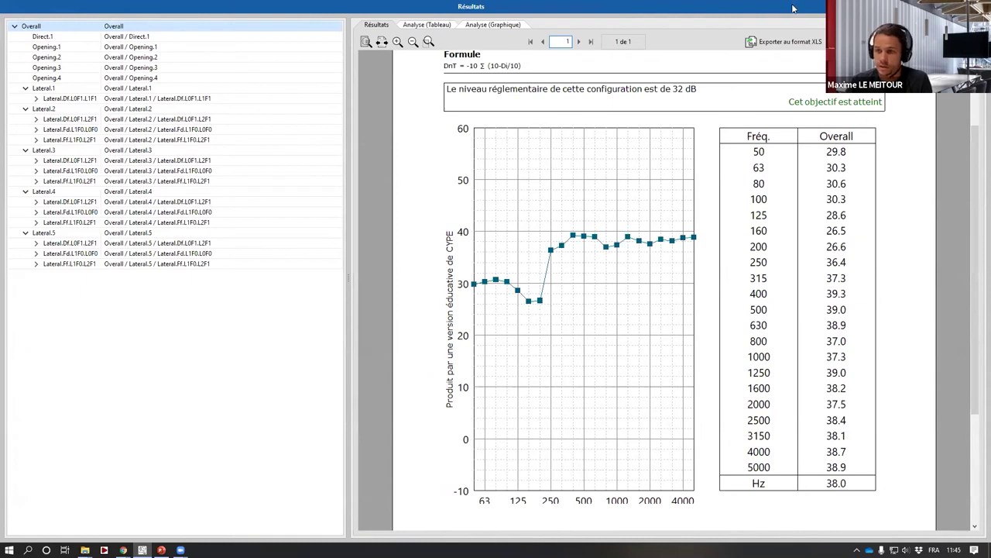
left_click(806, 42)
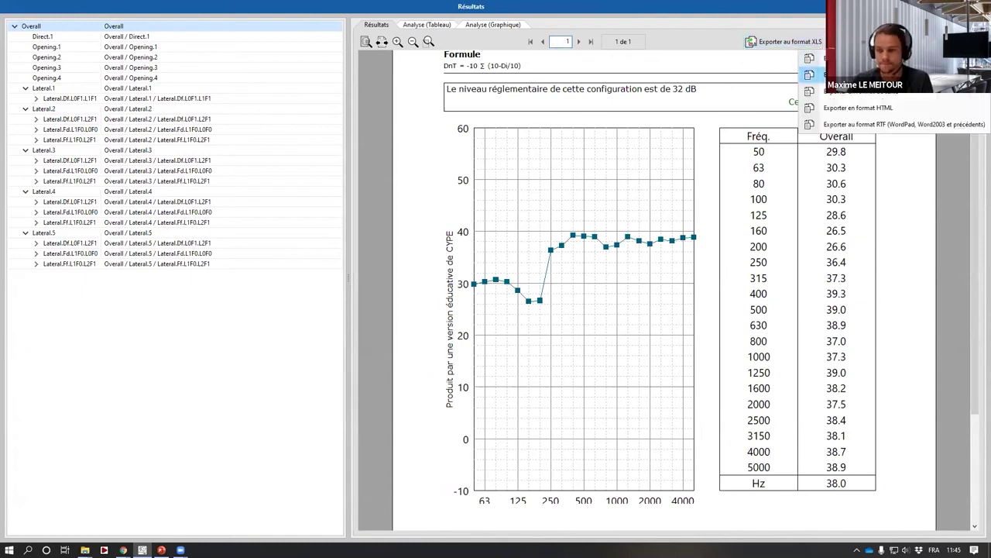
left_click(524, 184)
scroll(524, 184, "down", 3)
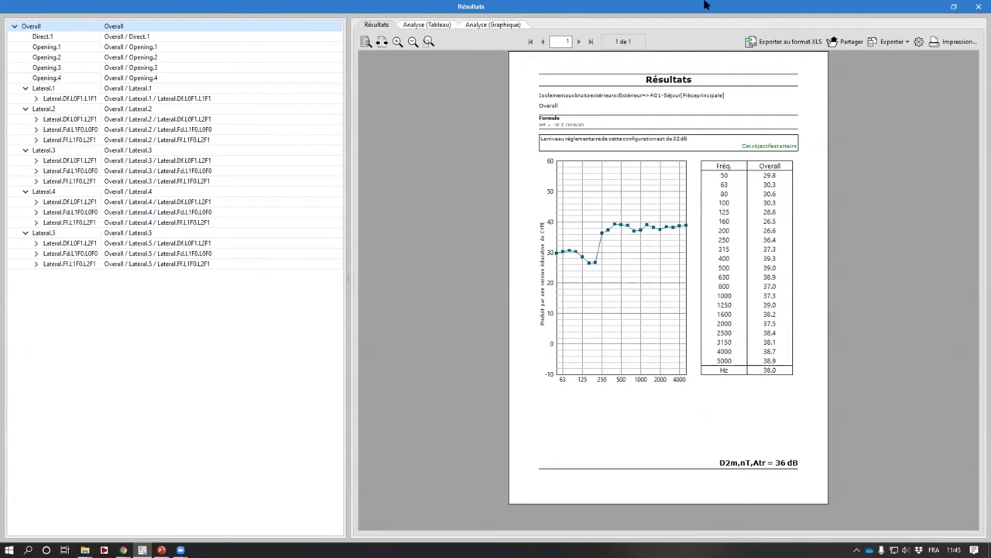
left_click(977, 7)
Step: View the compositions of Fenêtre 1 vantail 90x100 and Fenêtre 1 vantail 140x200 in the model's window library
left_click(42, 20)
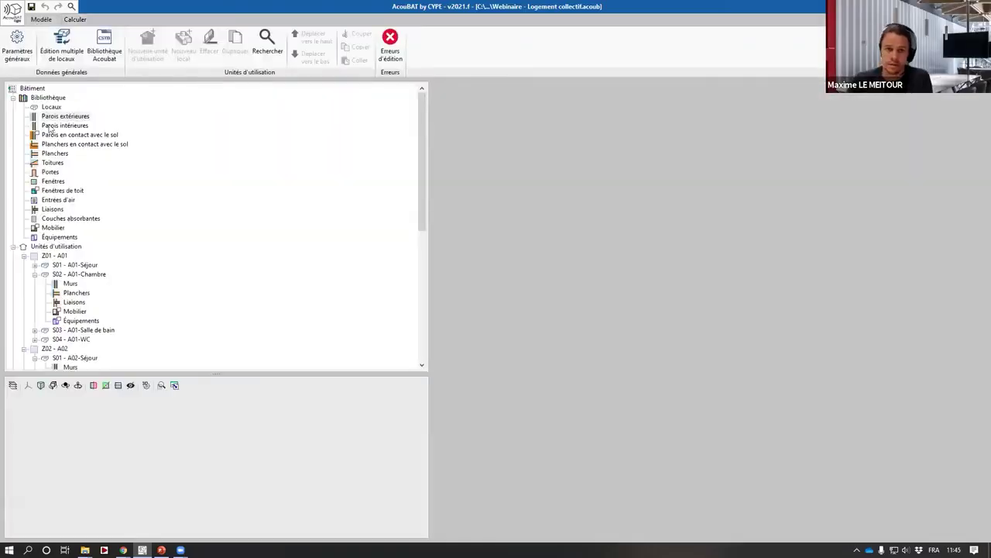
left_click(53, 180)
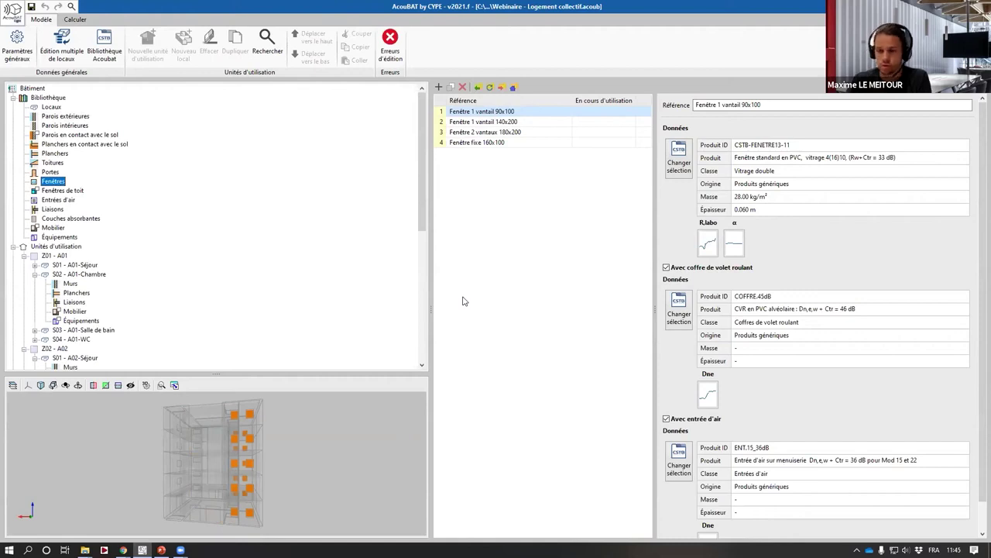
left_click(530, 122)
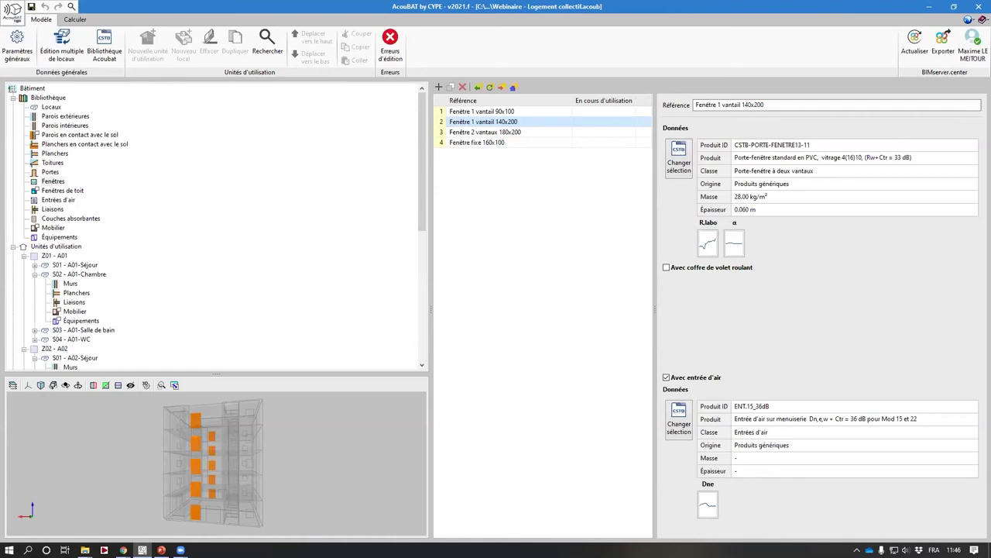
Step: Reopen the exterior noise results of A01-Séjour, view the Direct.1 transmission result, and close the results
left_click(76, 20)
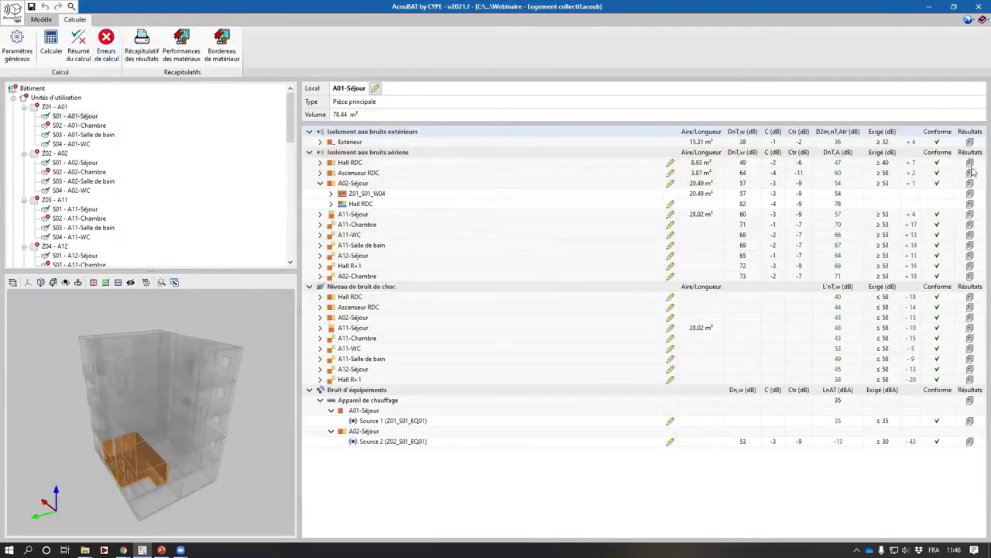
left_click(970, 142)
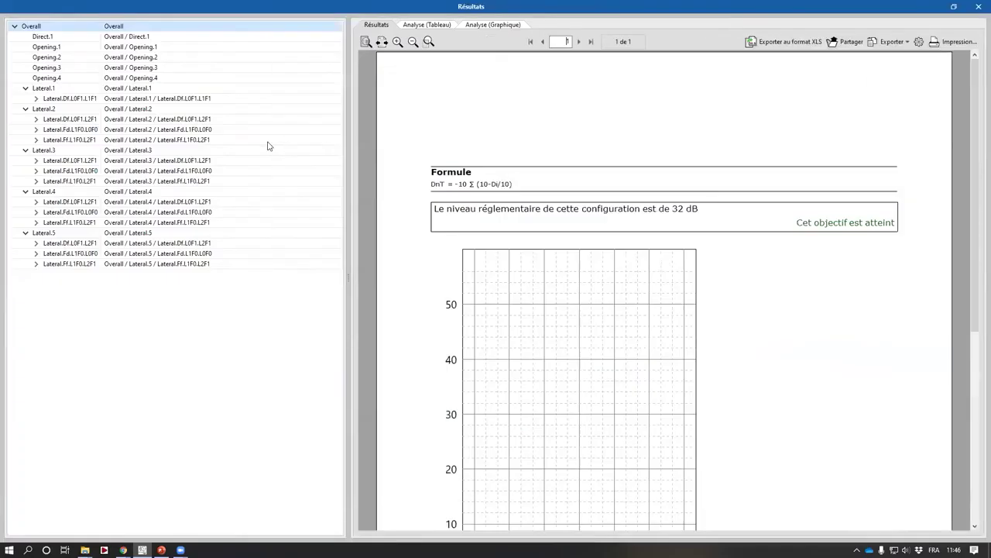
key("Down")
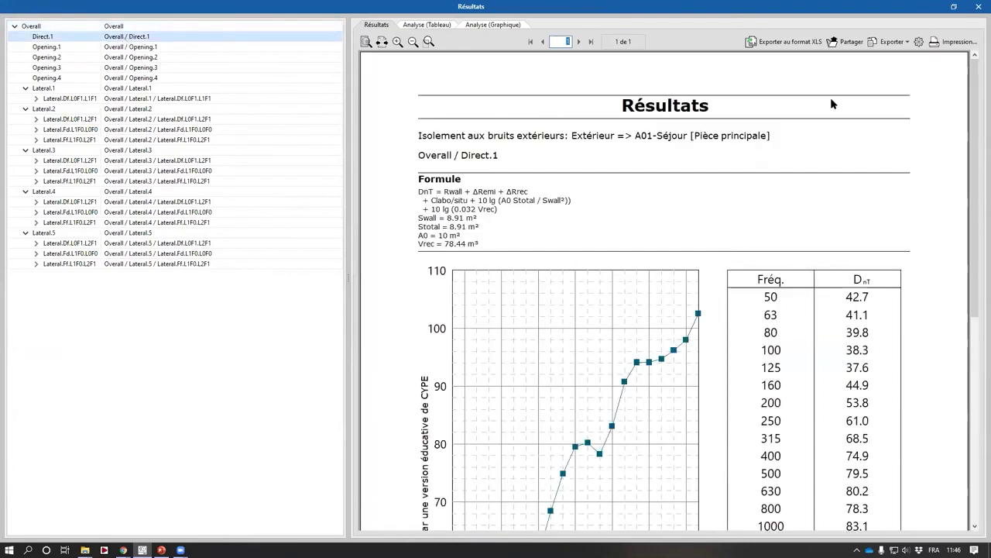
left_click(978, 6)
Step: Open the interior lining selection of Paroi extérieure logement and examine the ΔR (BETON.16) data of Polystyrène élastifié collé en 13+80
left_click(42, 19)
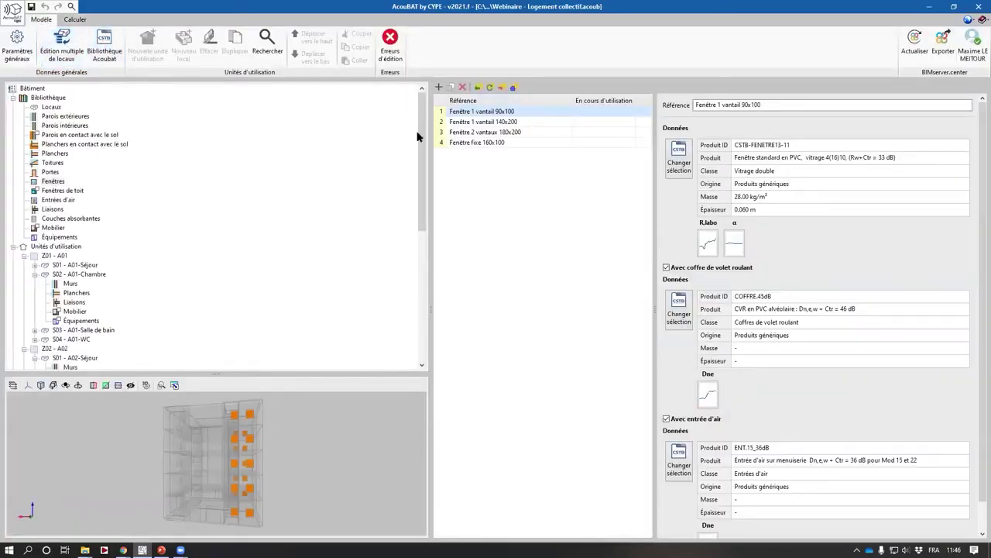
left_click(75, 116)
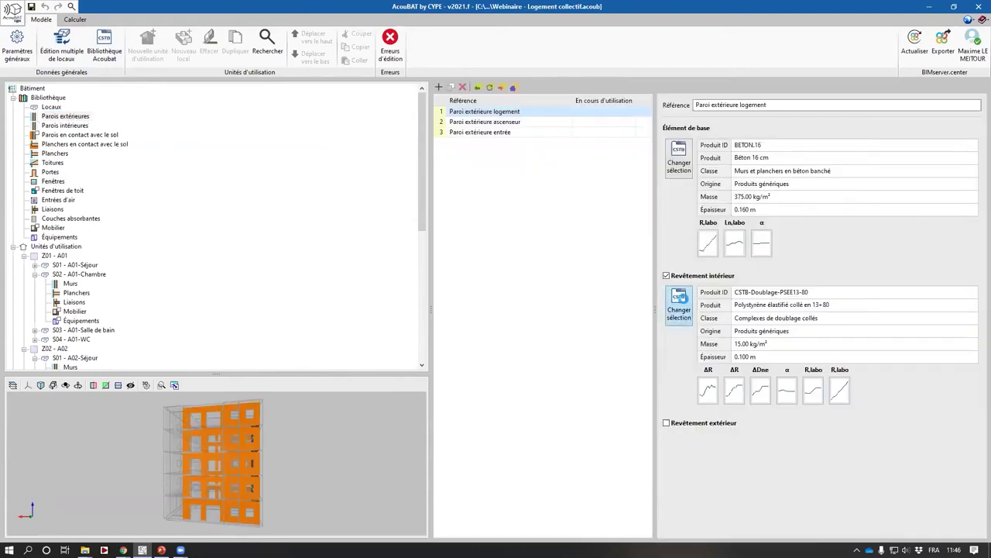
left_click(680, 304)
scroll(465, 357, "down", 4)
scroll(474, 368, "up", 2)
left_click(422, 35)
scroll(602, 422, "down", 6)
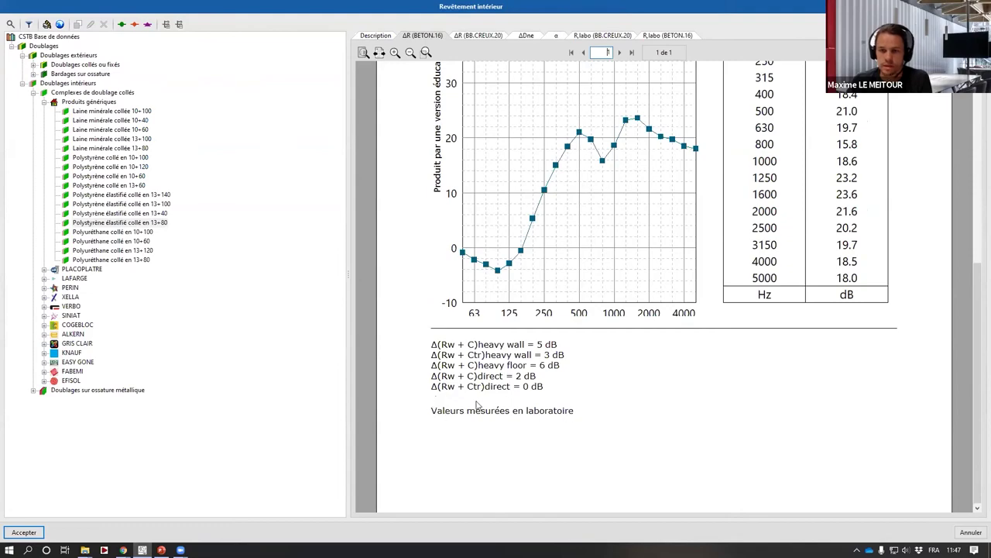
Step: Compare the ΔR data of the generic Polyuréthane collé linings with PLACOPLATRE's Doublage Placomur DuoPass 4.20
left_click(134, 238)
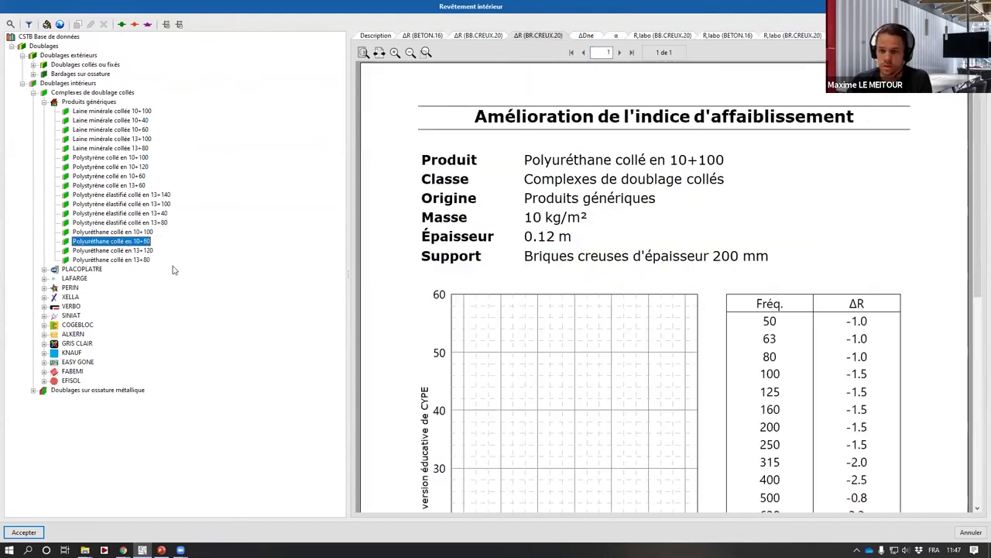
scroll(832, 329, "down", 5)
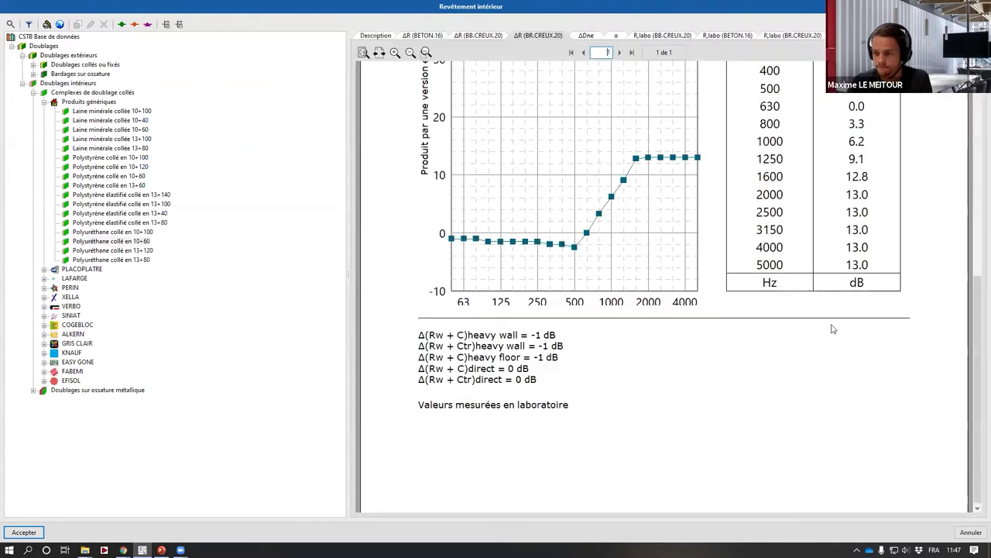
double_click(71, 268)
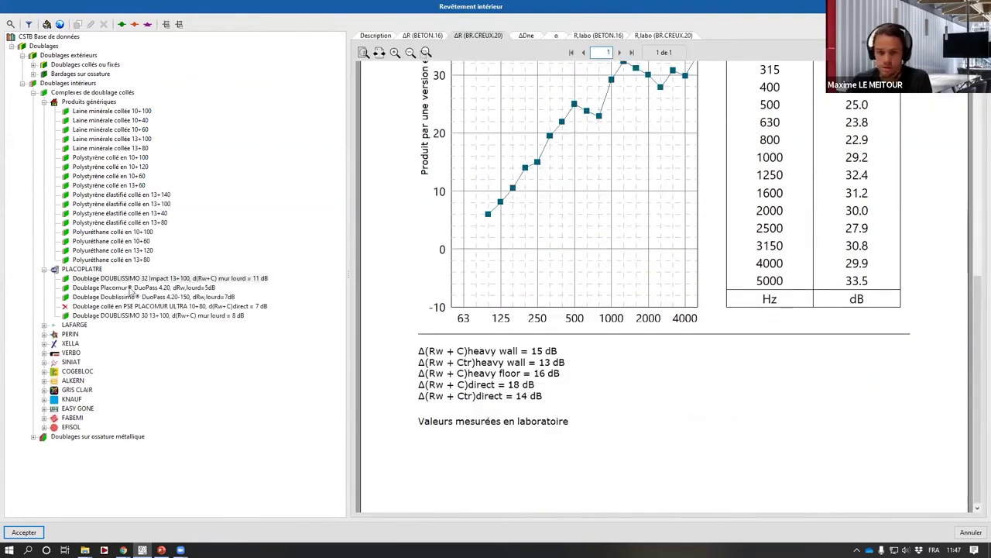
left_click(134, 287)
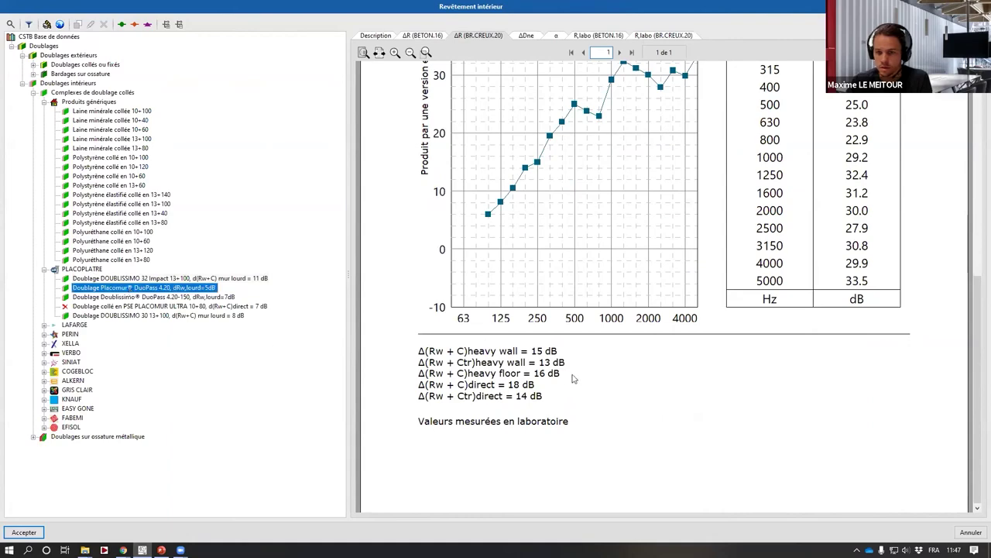
scroll(480, 405, "down", 5)
scroll(524, 474, "down", 1)
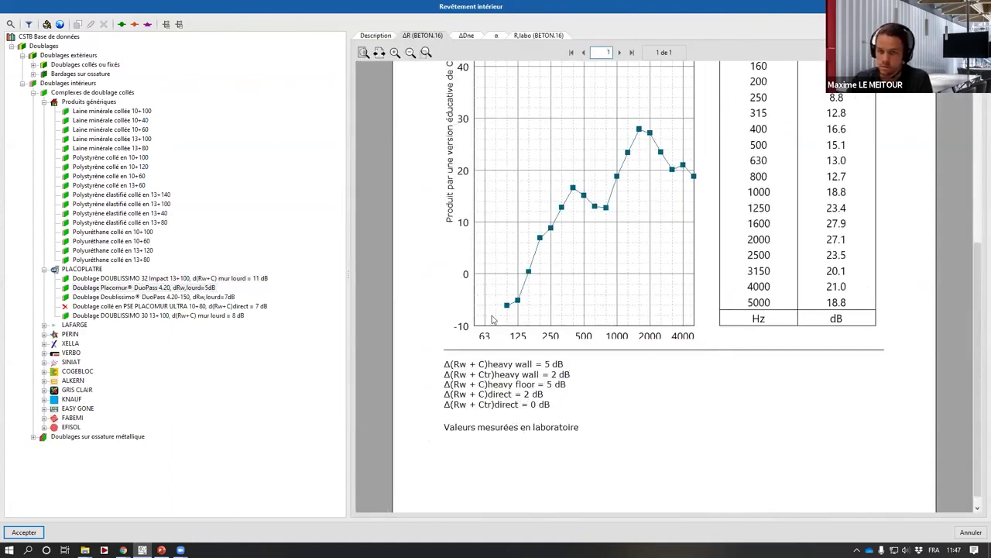
Step: View the ΔR (BB.CREUX.20) data of COGEBLOC's Doublage Labelrock 10+80 and close the lining selection without changing the product
left_click(65, 371)
double_click(65, 373)
left_click(110, 381)
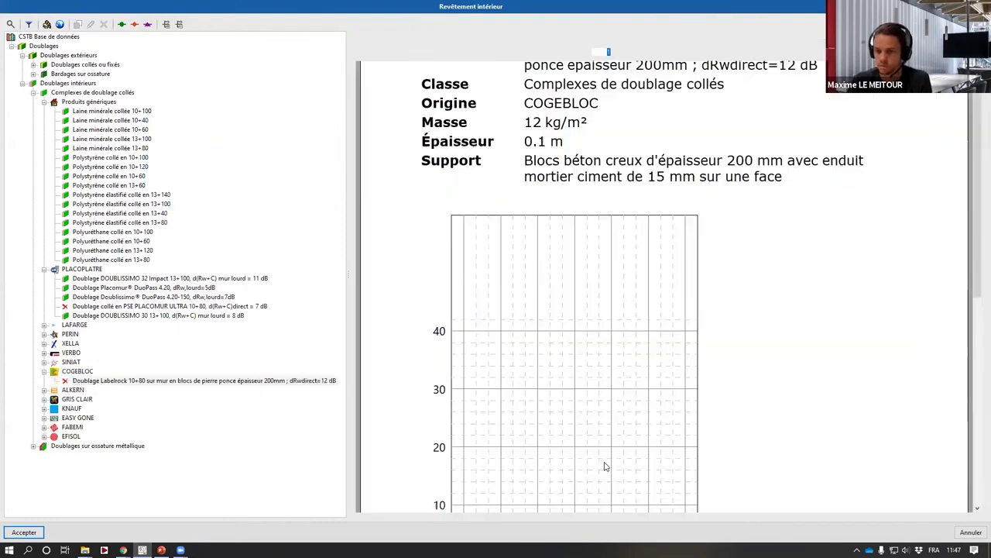
scroll(609, 461, "down", 1)
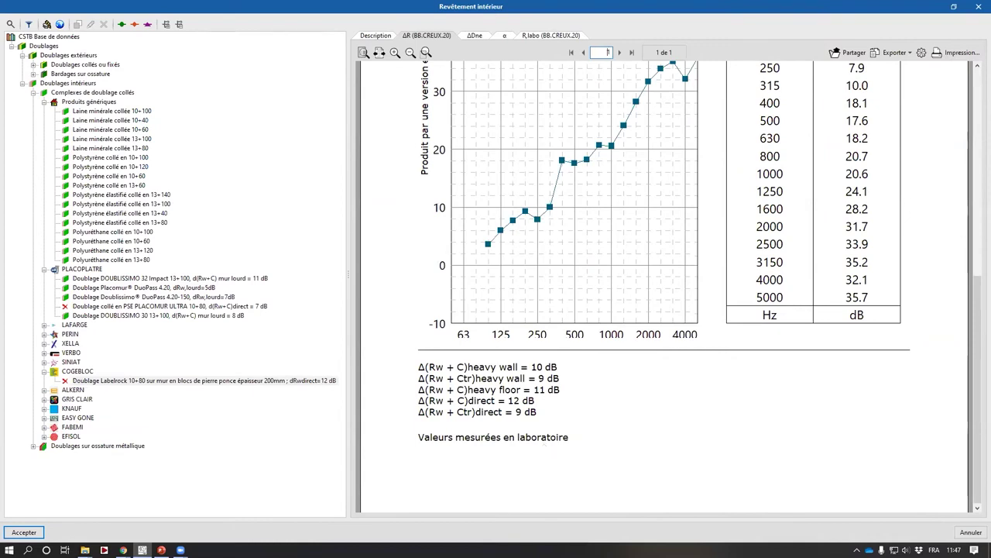
left_click(977, 7)
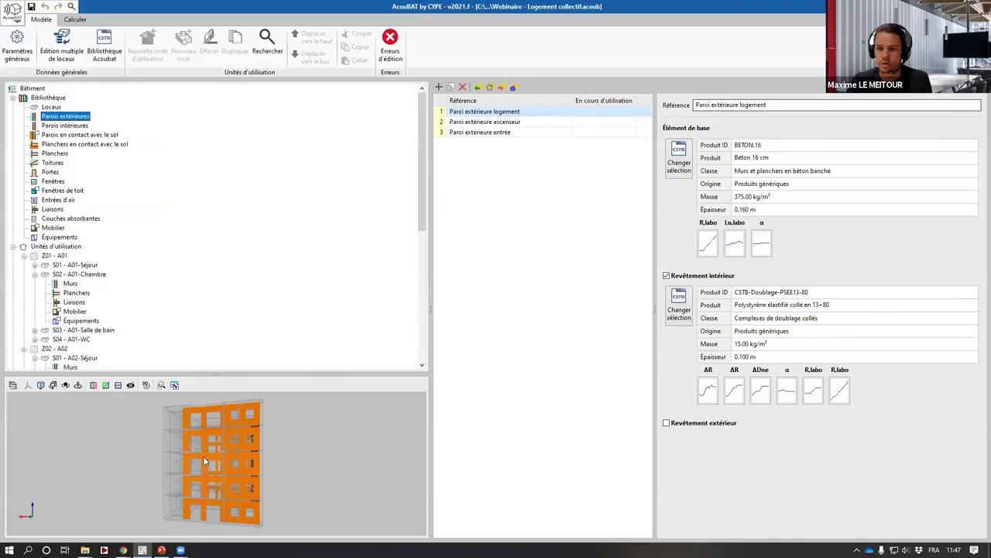
Step: Enlarge the 3D view, orbit the building to examine its highlighted exterior walls, and widen the wall data area
left_click_drag(207, 373, 205, 247)
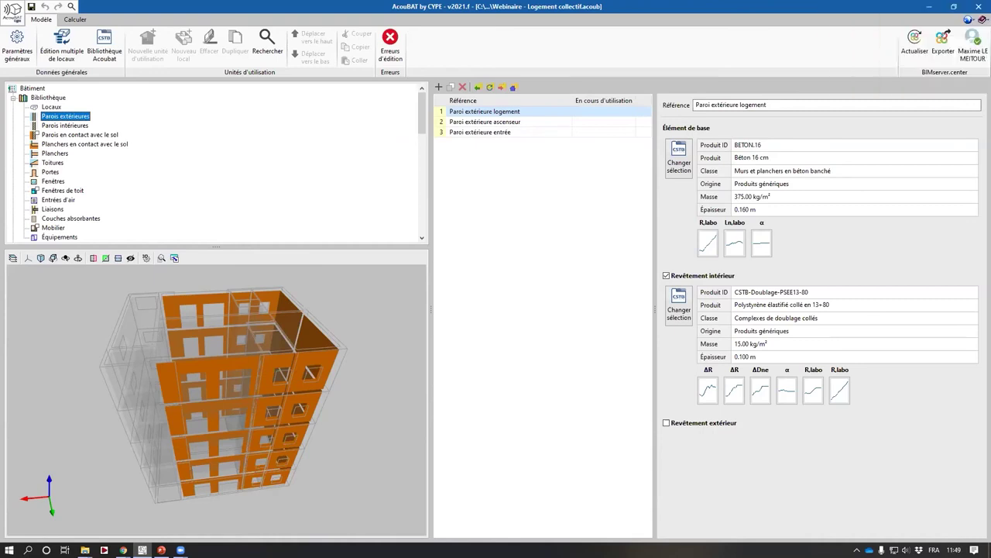
left_click_drag(232, 385, 255, 381)
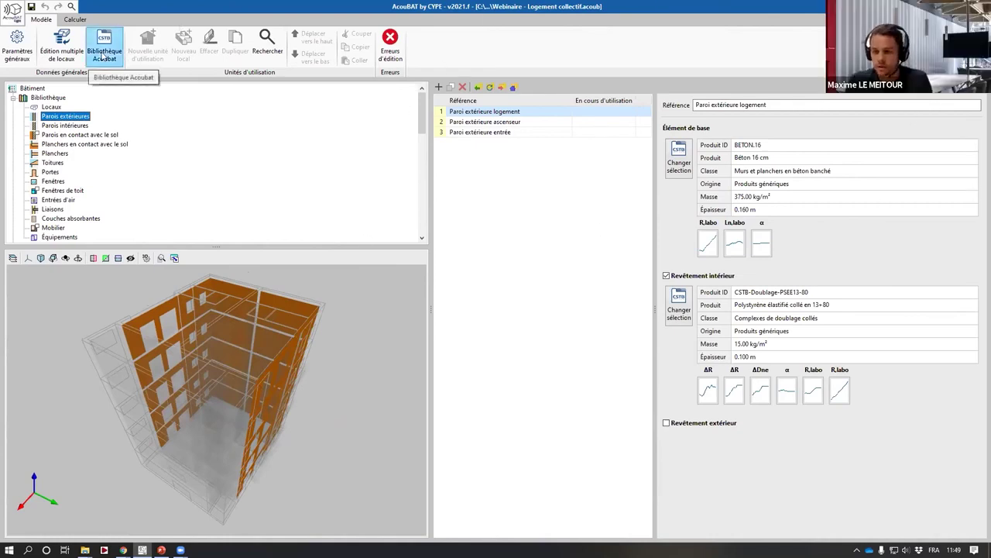
left_click_drag(336, 284, 323, 284)
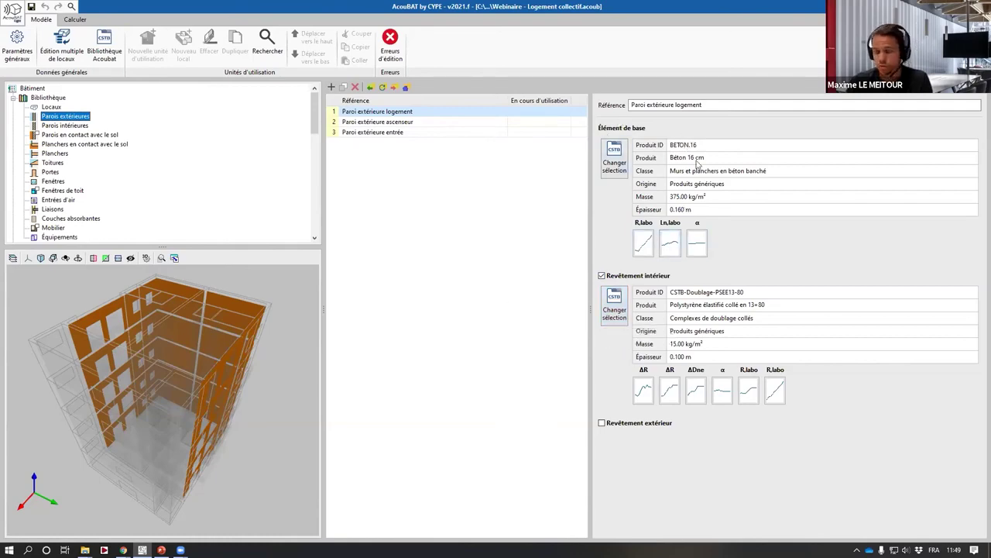
Step: Reopen the interior lining selection and view the description of PLACOPLATRE's Doublage collé en PSE PLACOMUR ULTRA 10+80
left_click(614, 306)
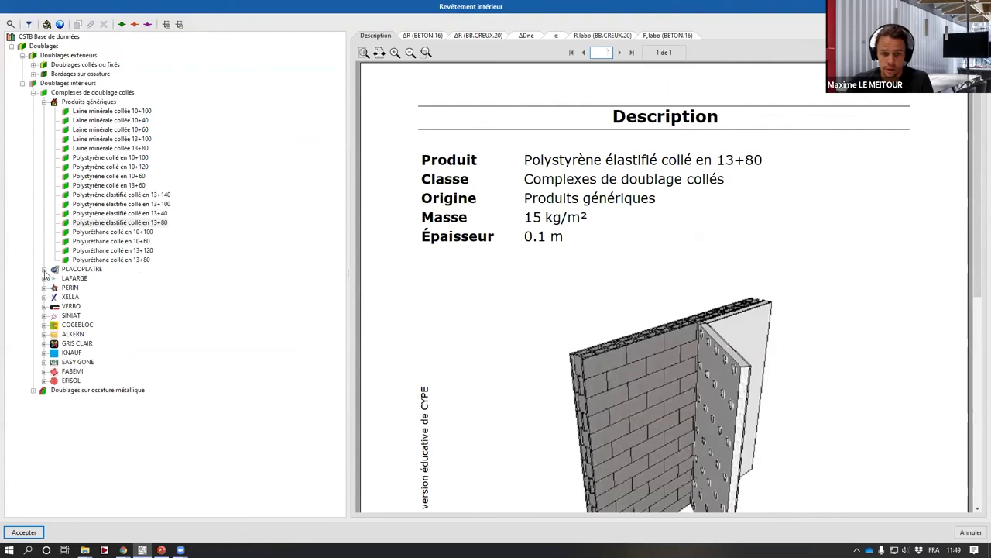
left_click(45, 269)
left_click(87, 307)
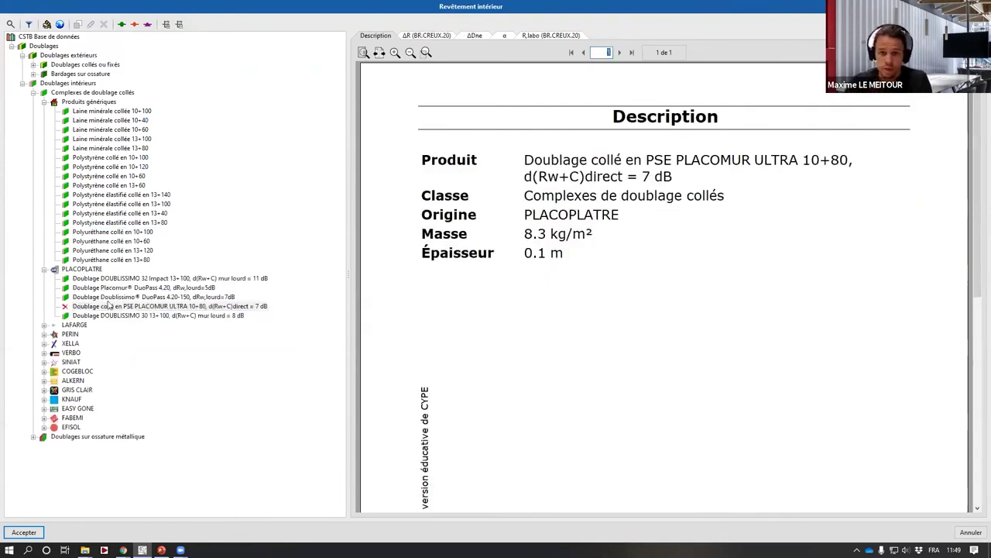
Step: View the ΔR and R,labo data (BR.CREUX.20) of PLACOPLATRE's PLACOMUR ULTRA 10+80 lining and apply it as the interior lining
left_click(427, 36)
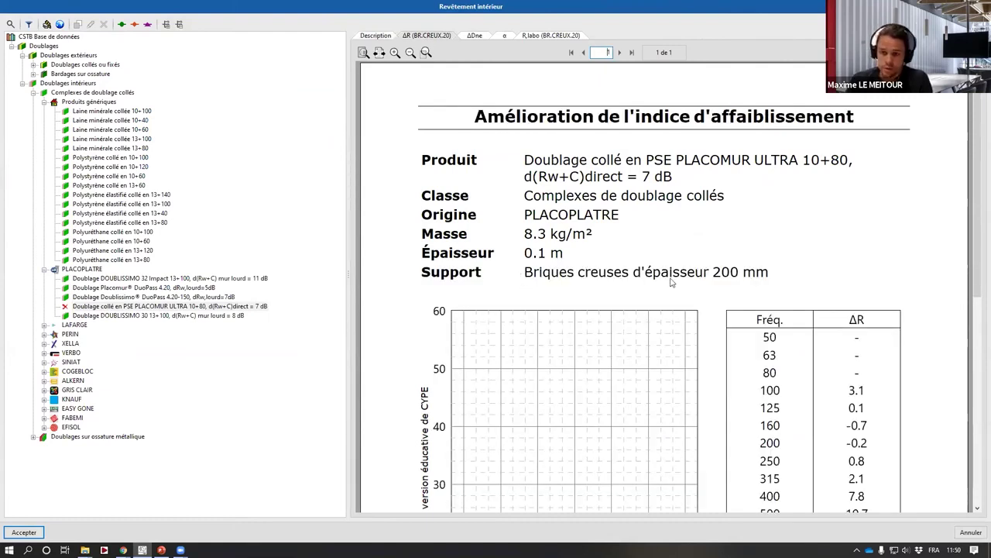
scroll(635, 232, "down", 1)
scroll(557, 163, "up", 1)
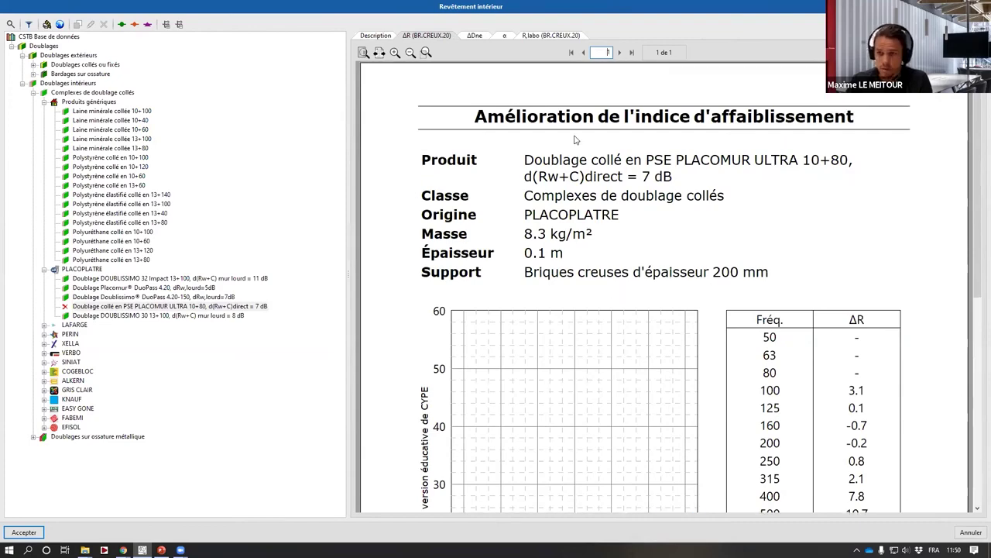
left_click(548, 36)
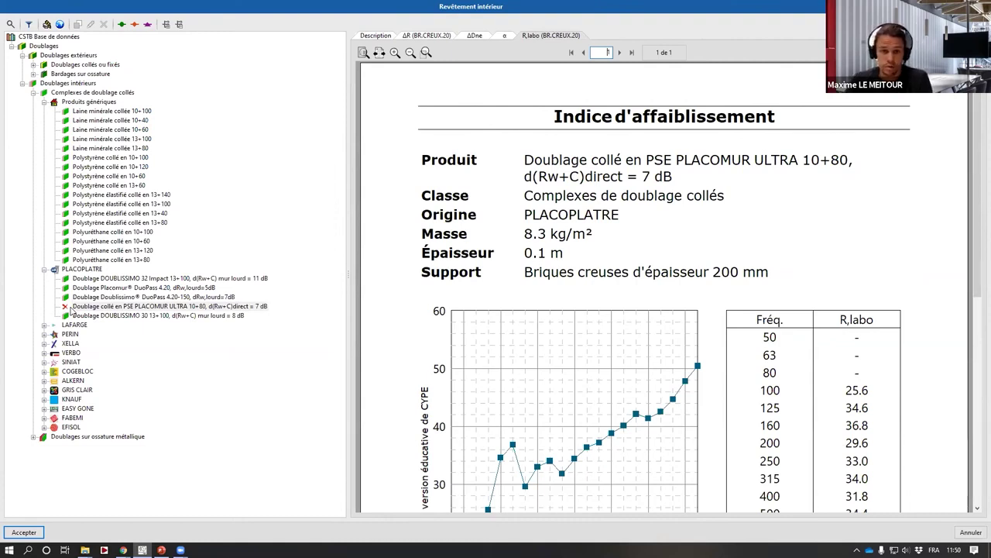
left_click(24, 532)
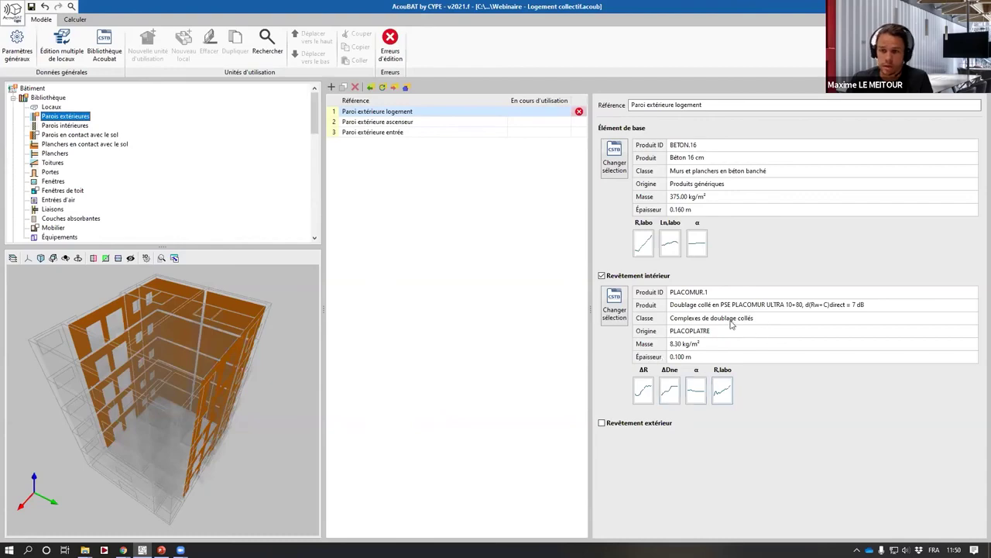
Step: Compare the descriptions of PLACOPLATRE's bonded linings, view the ΔR (BR.CREUX.20) data of PLACOMUR ULTRA 10+80, and close the selection without changes
left_click(615, 314)
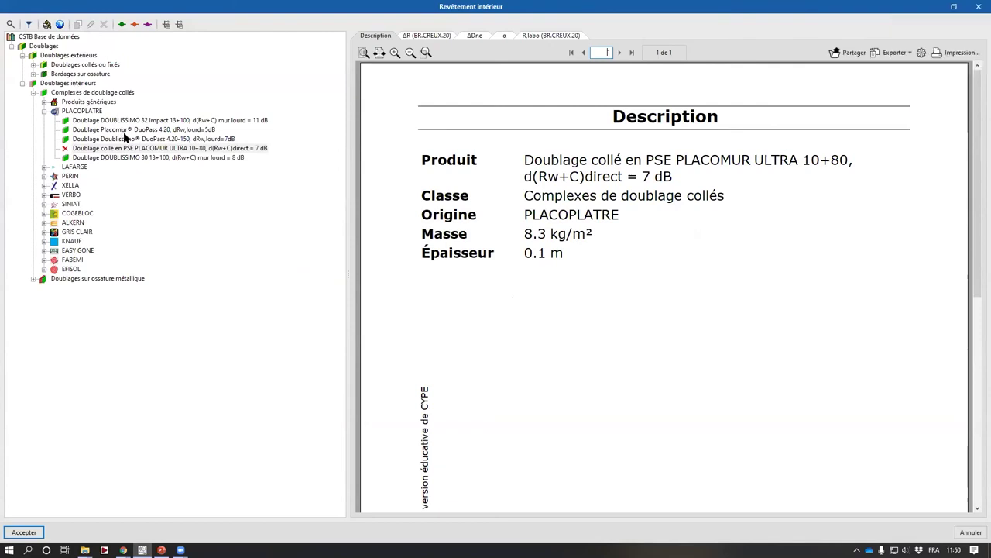
left_click(45, 102)
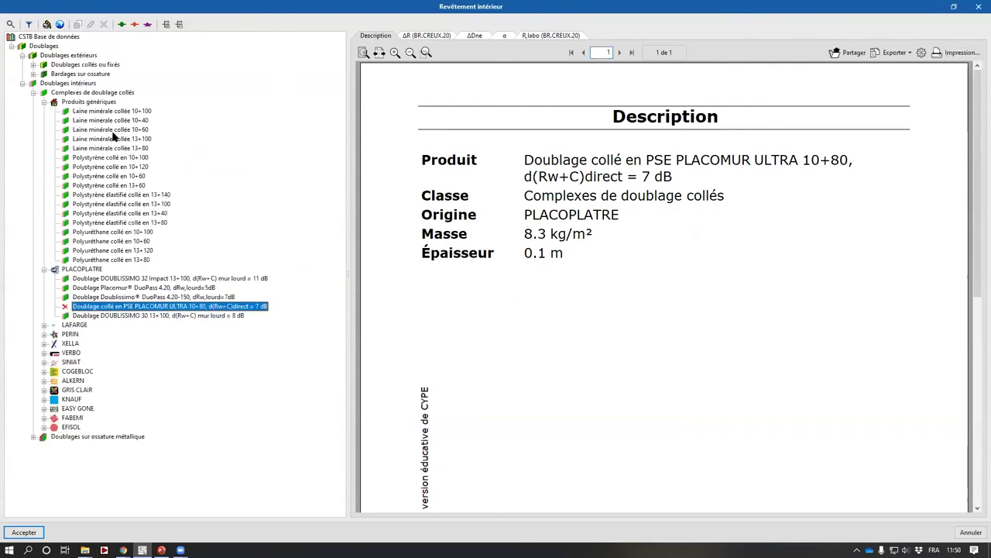
left_click(187, 299)
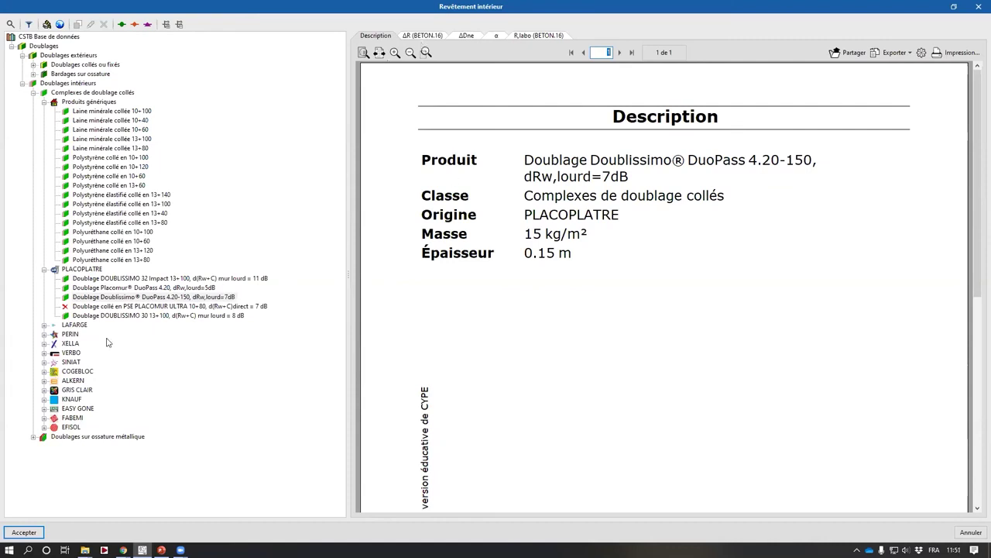
left_click(145, 288)
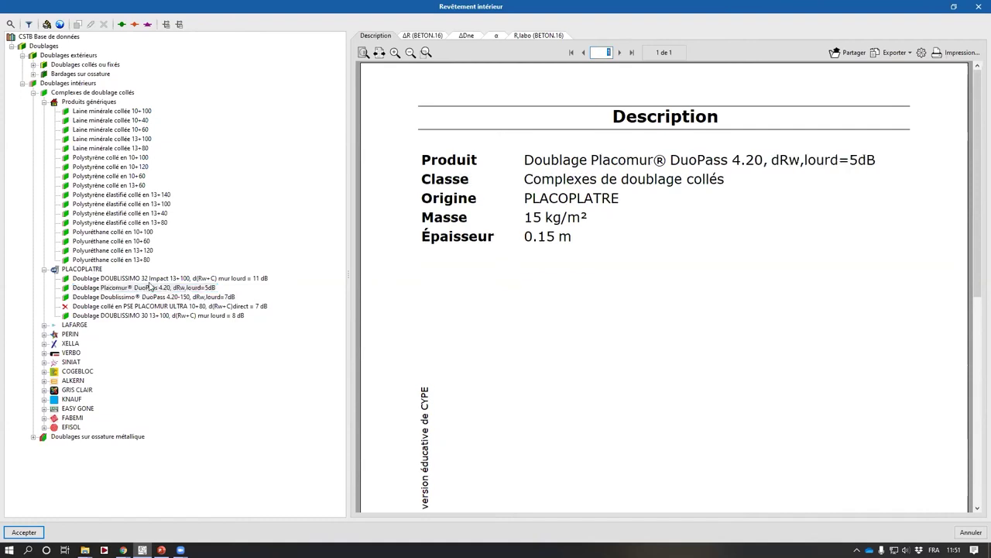
left_click(150, 281)
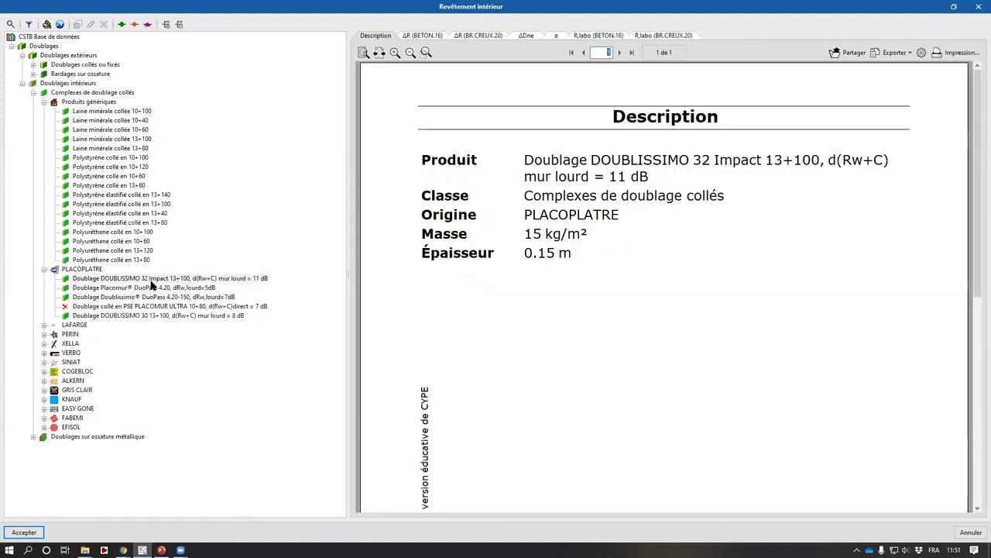
left_click(149, 309)
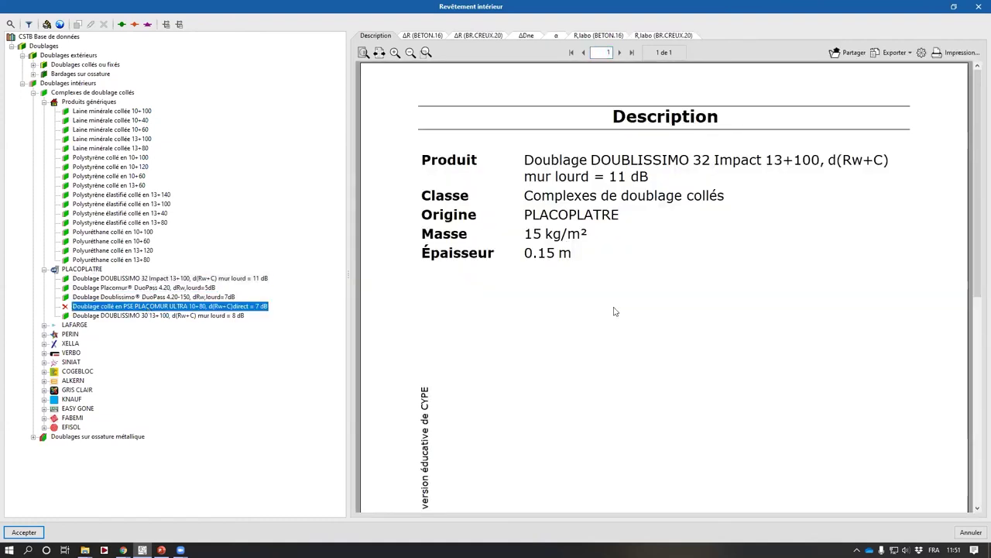
left_click(426, 35)
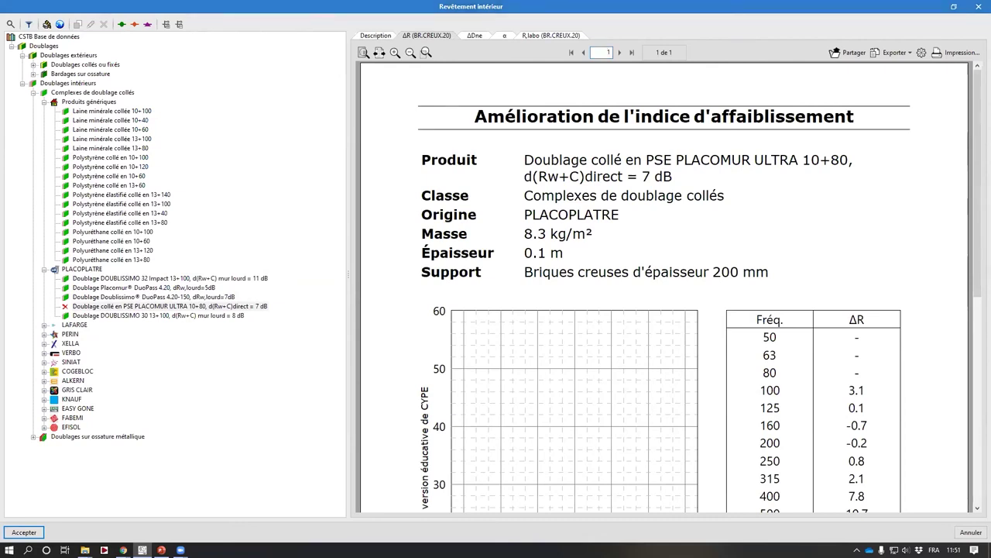
left_click(977, 7)
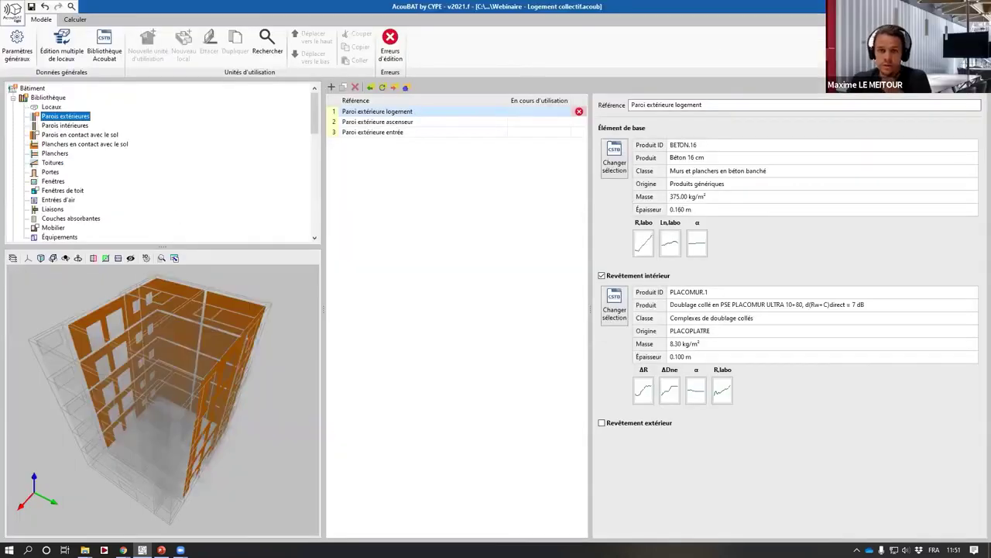
Step: Set the façade grouping in the calculation options to Ne pas grouper and accept the general parameters
left_click(17, 45)
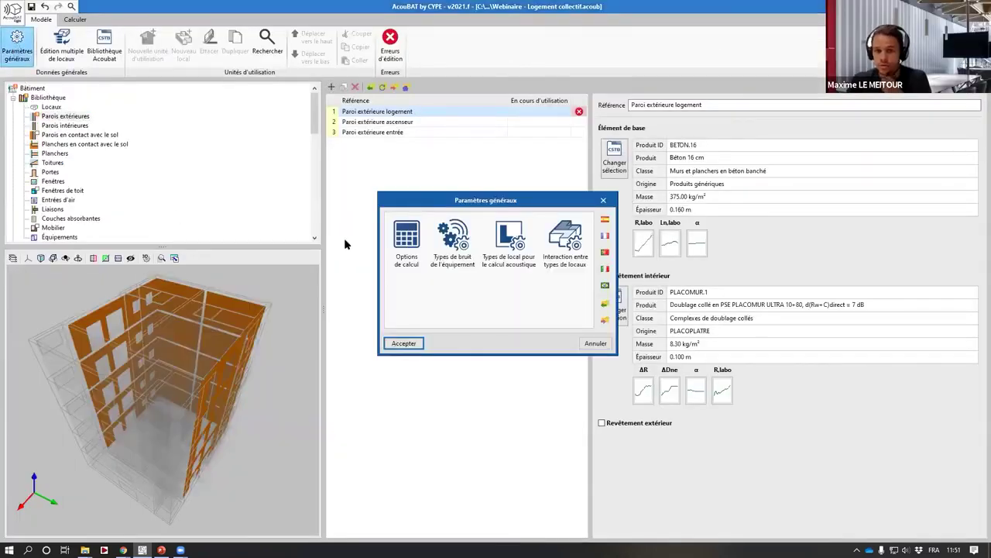
left_click(406, 240)
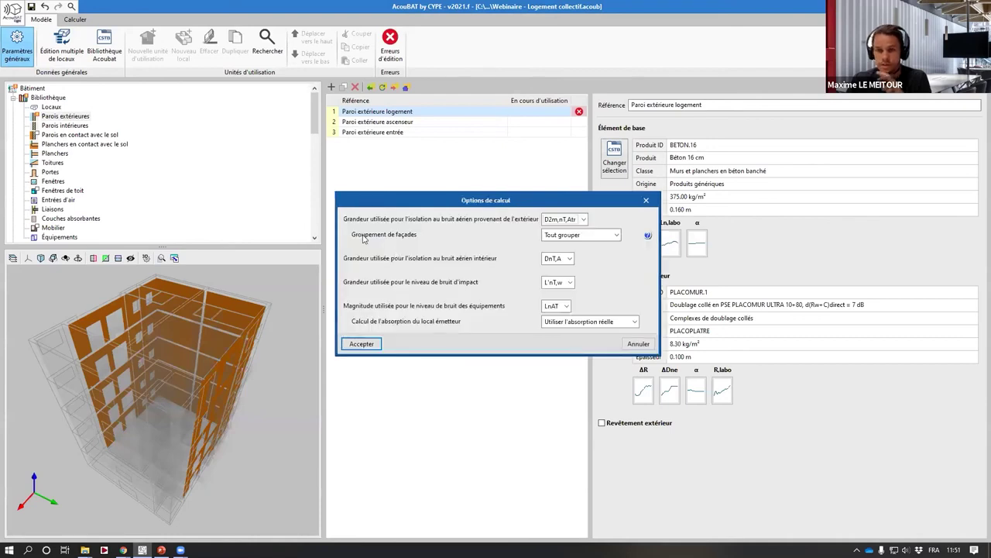
left_click(585, 239)
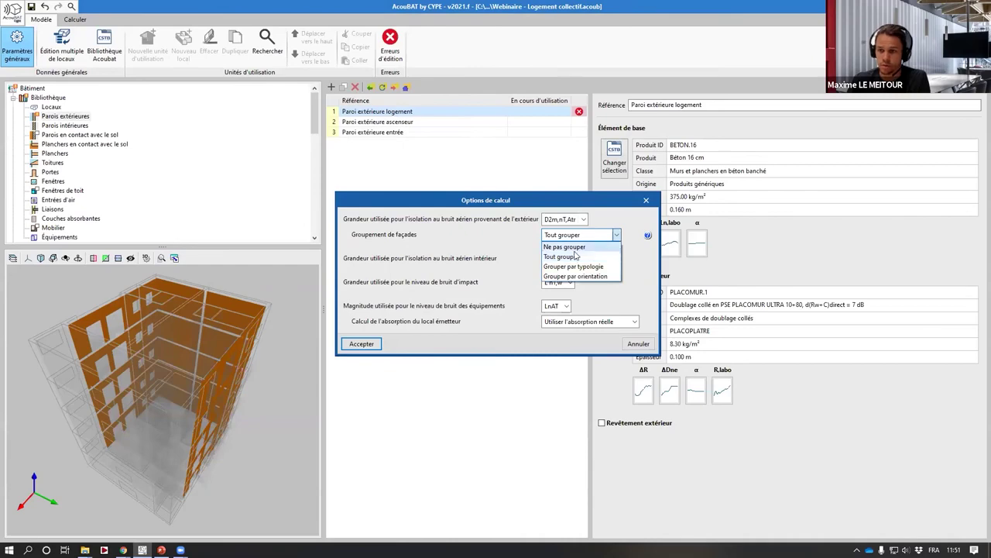
left_click(576, 256)
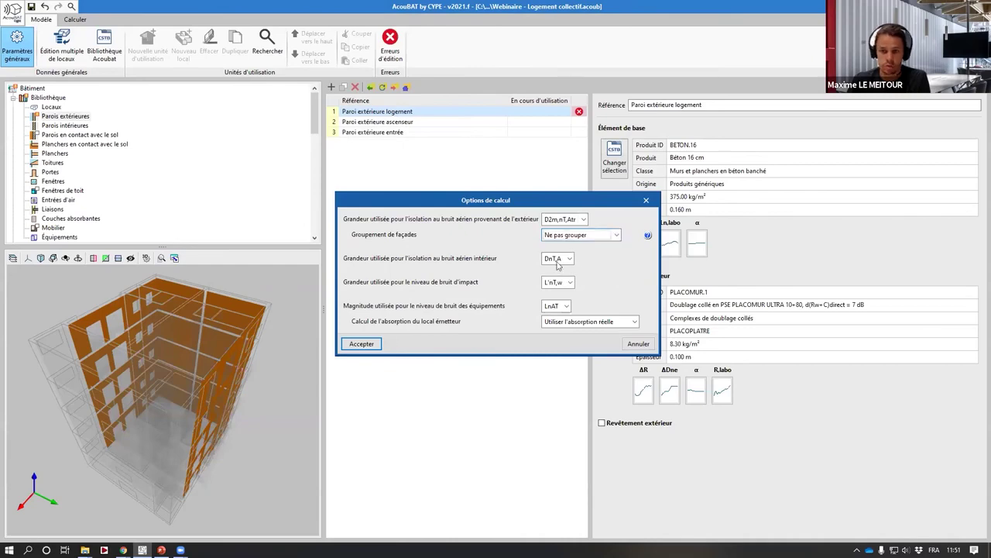
left_click(350, 347)
left_click(403, 343)
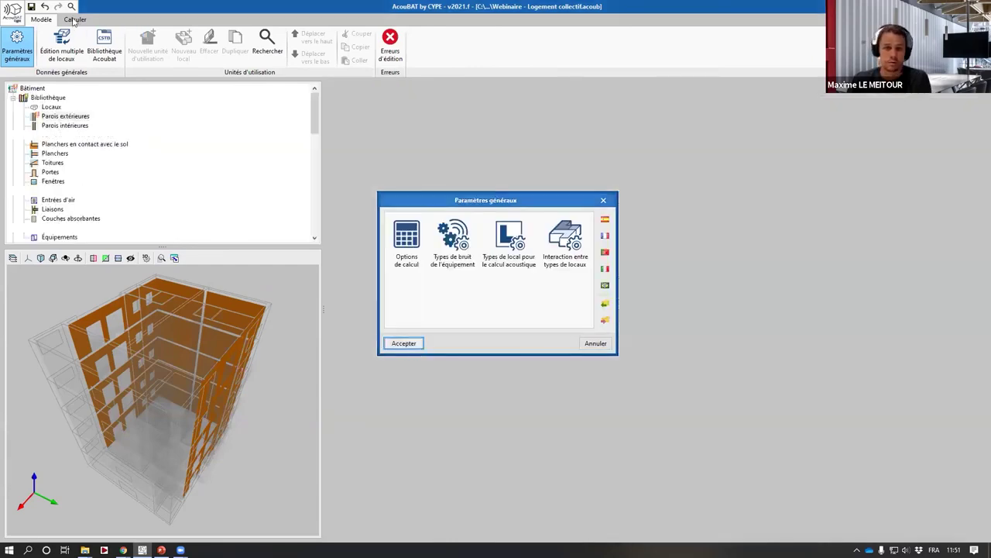
Step: Try to run the acoustic calculation with PLACOMUR ULTRA 10+80 as the exterior wall's lining
left_click(74, 19)
left_click(50, 45)
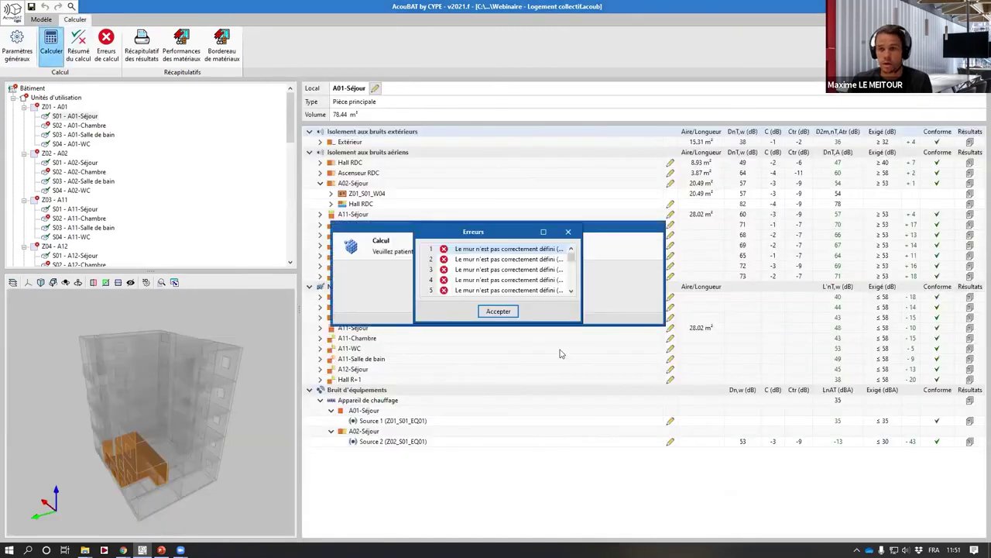
left_click(500, 312)
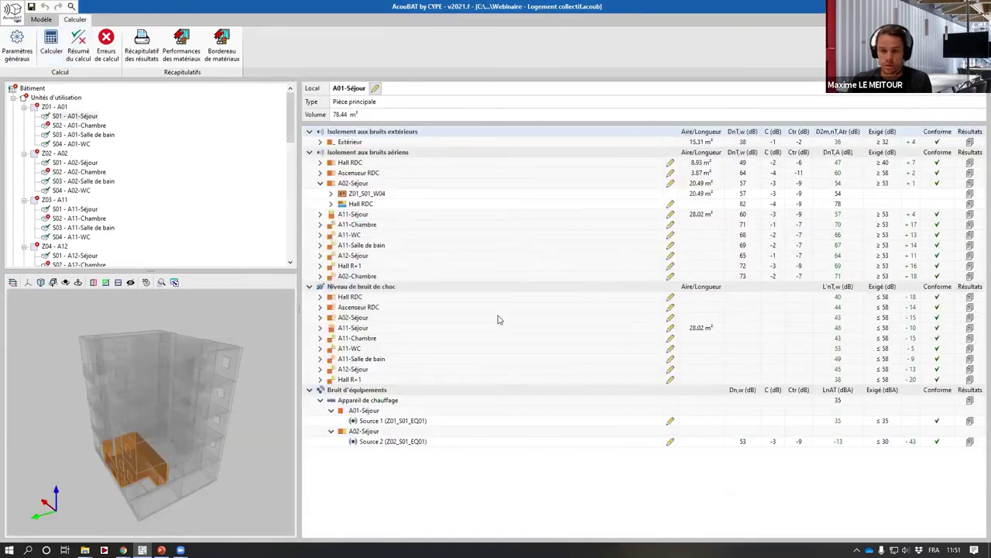
Step: Change the interior lining of Paroi extérieure logement to the generic product Polystyrène élastifié collé en 13+80
left_click(41, 19)
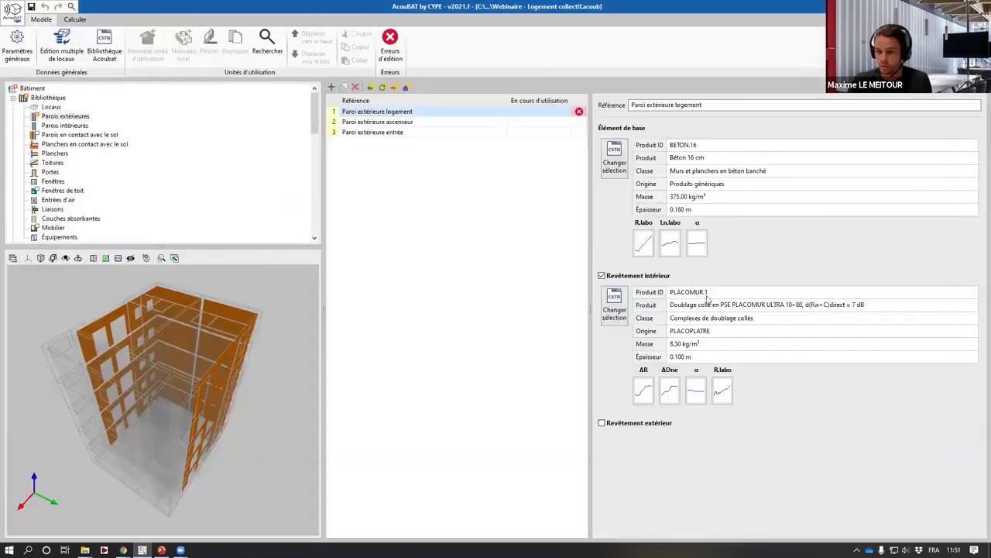
left_click(615, 307)
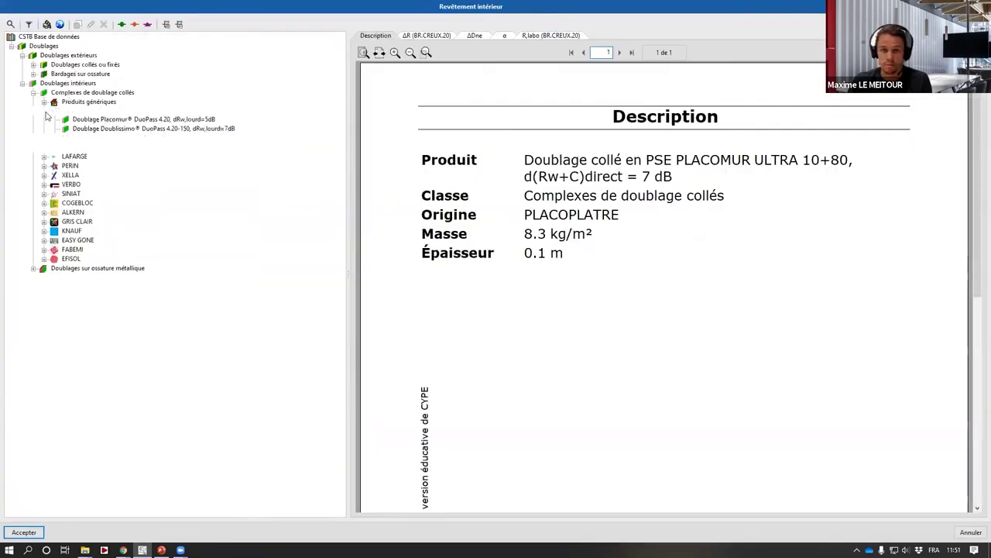
left_click(44, 110)
left_click(74, 102)
double_click(74, 102)
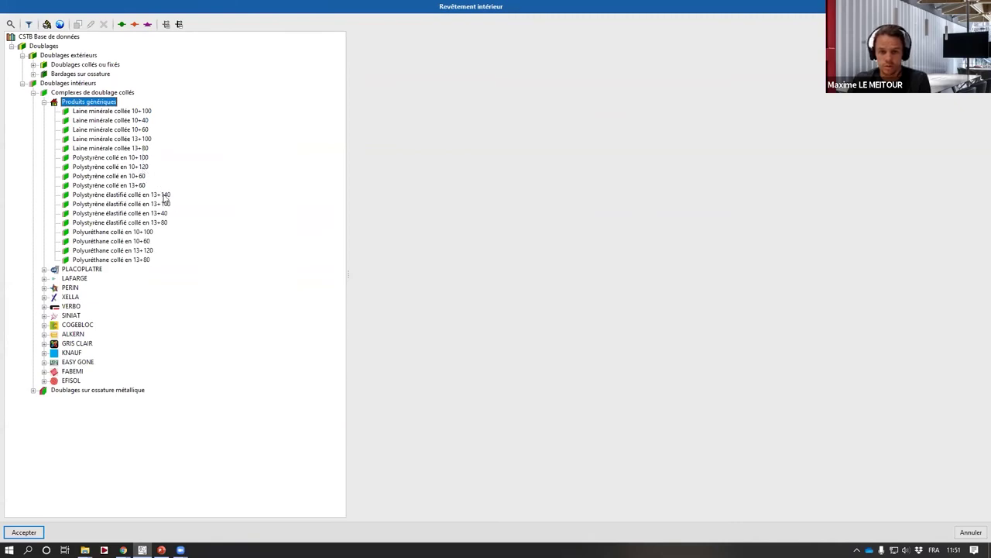
left_click(164, 222)
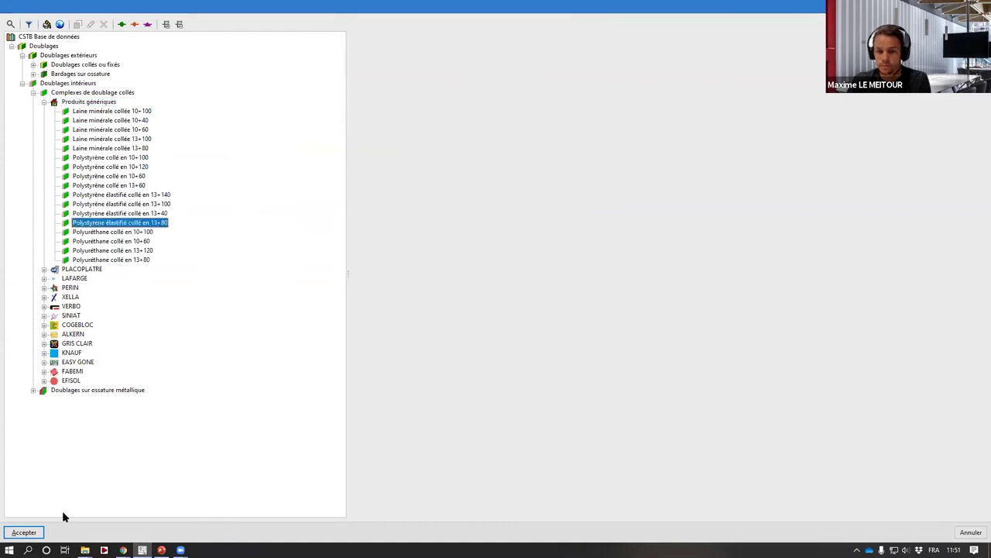
left_click(24, 532)
Step: Rerun the acoustic calculation of the building with the replaced interior lining
left_click(75, 19)
left_click(78, 47)
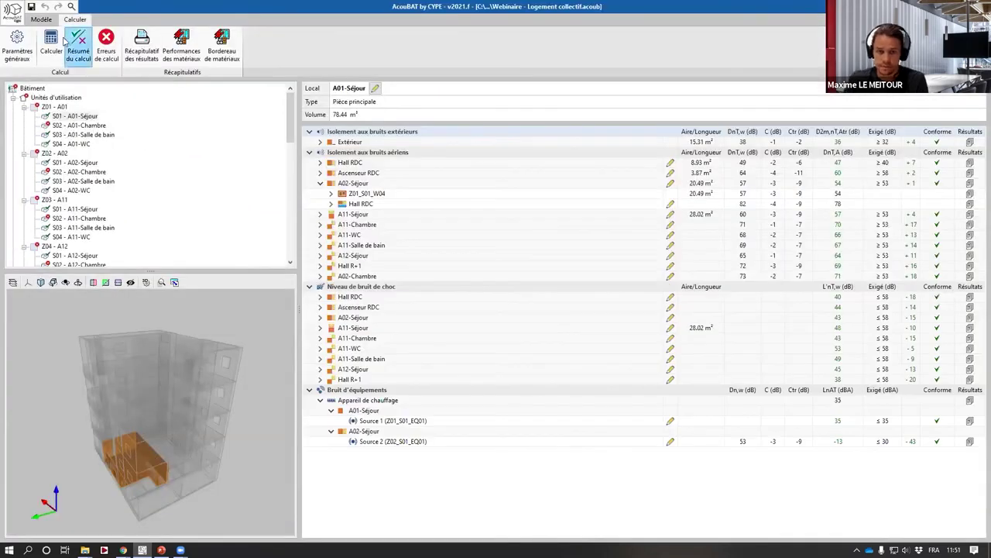
left_click(60, 42)
left_click(487, 461)
Step: Examine the exterior noise insulation results of A01-Chambre for walls Z01_S02_W01 and Z01_S02_W02 and locate both in the 3D model
left_click(98, 135)
left_click(101, 125)
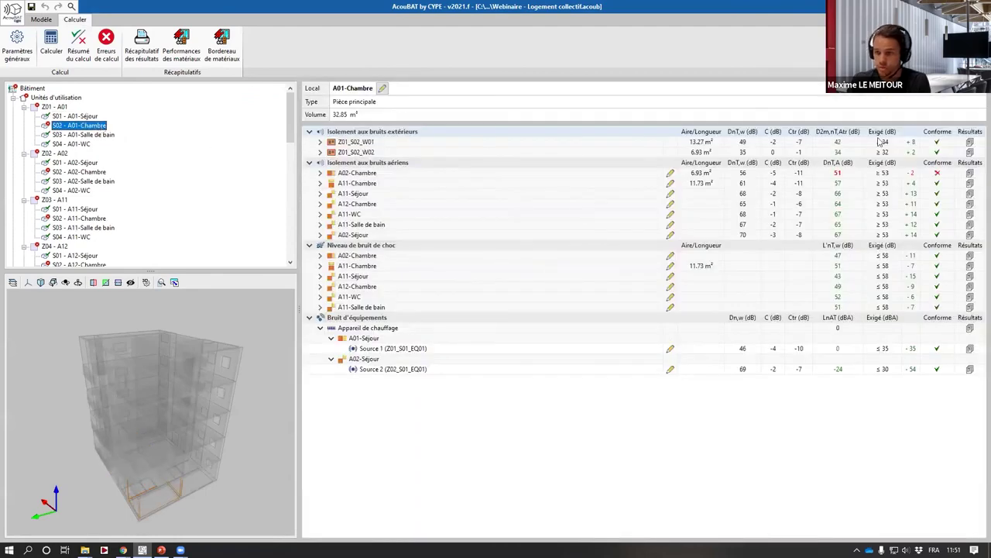
left_click(404, 149)
left_click_drag(139, 403, 186, 403)
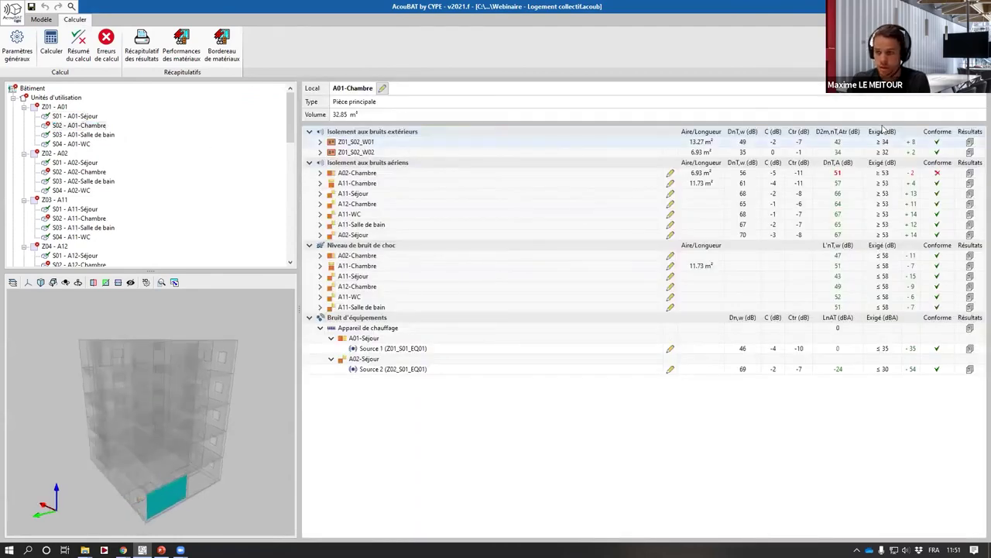
left_click_drag(264, 391, 181, 408)
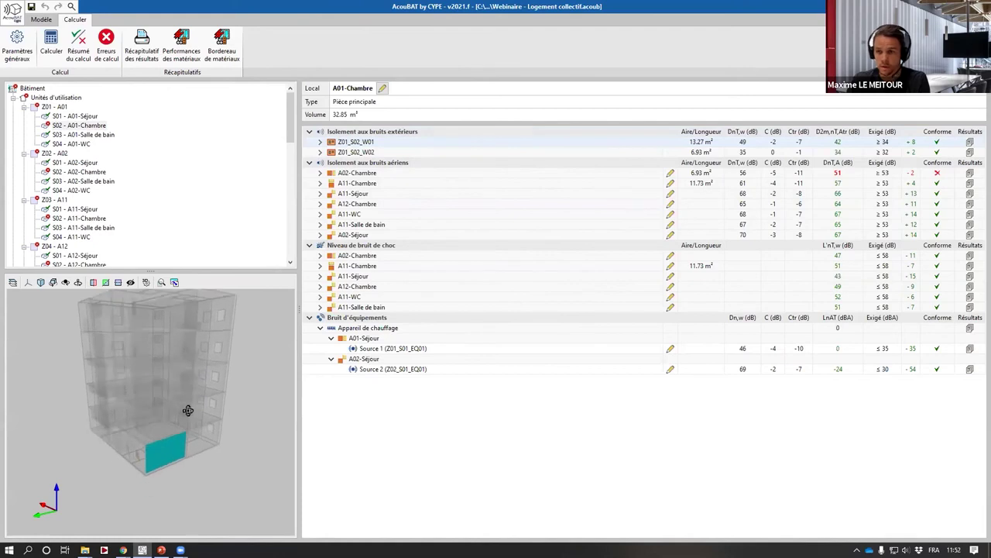
left_click(855, 152)
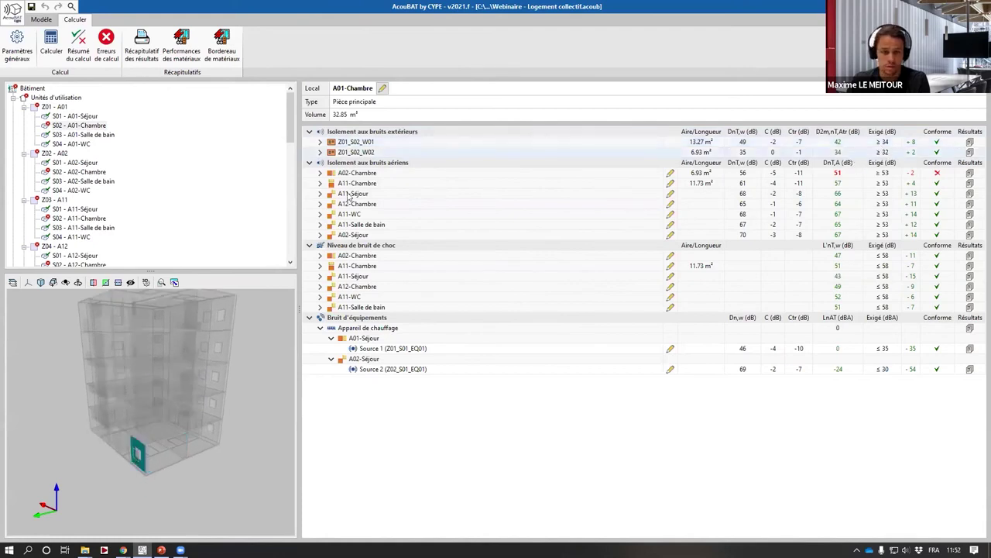
Step: Review the available façade grouping modes in the calculation options and close the general parameters without changes
left_click(17, 47)
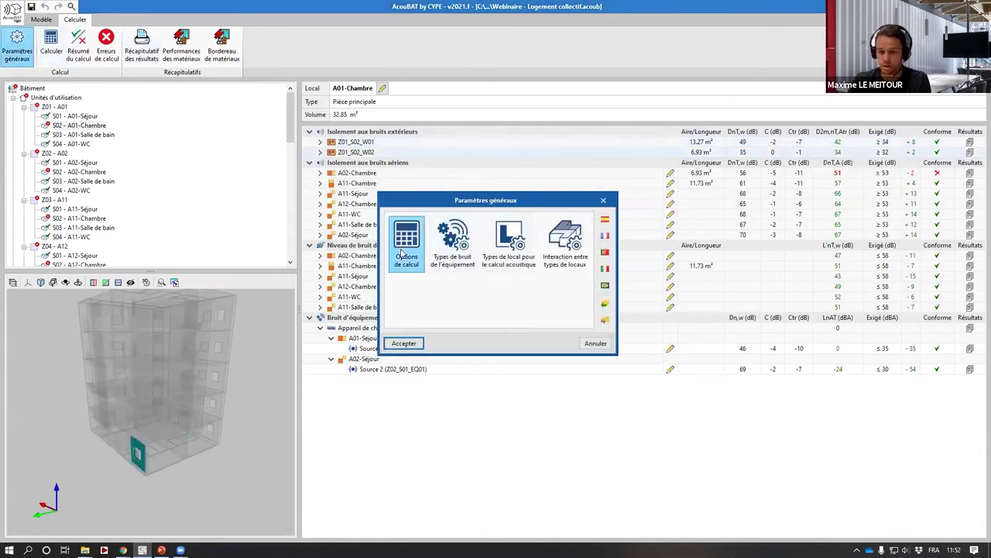
left_click(405, 246)
left_click(601, 235)
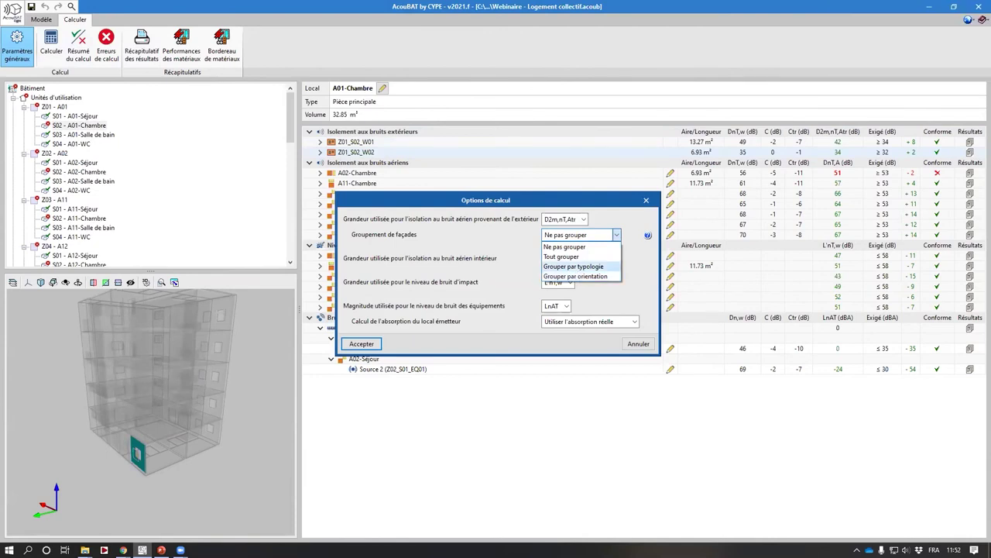
key("Escape")
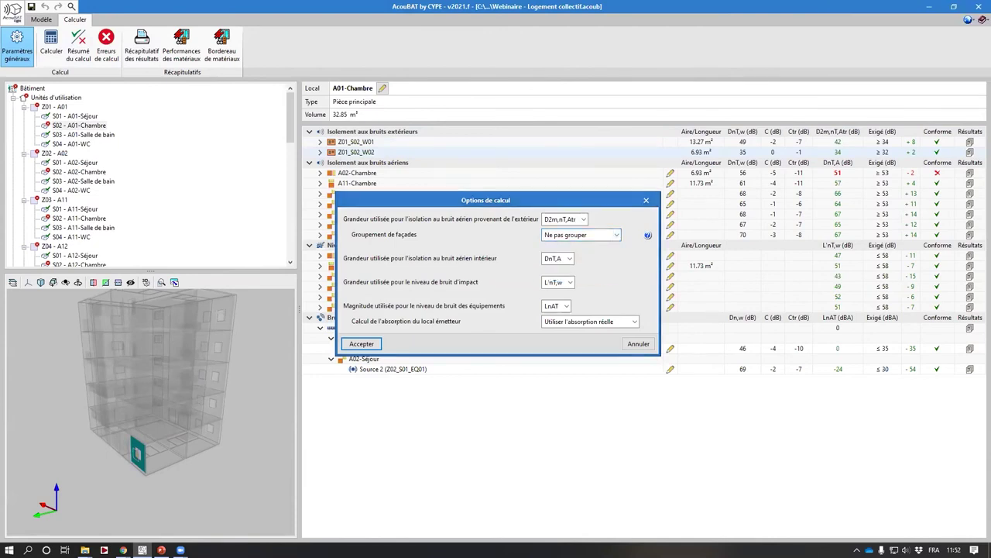
left_click(646, 201)
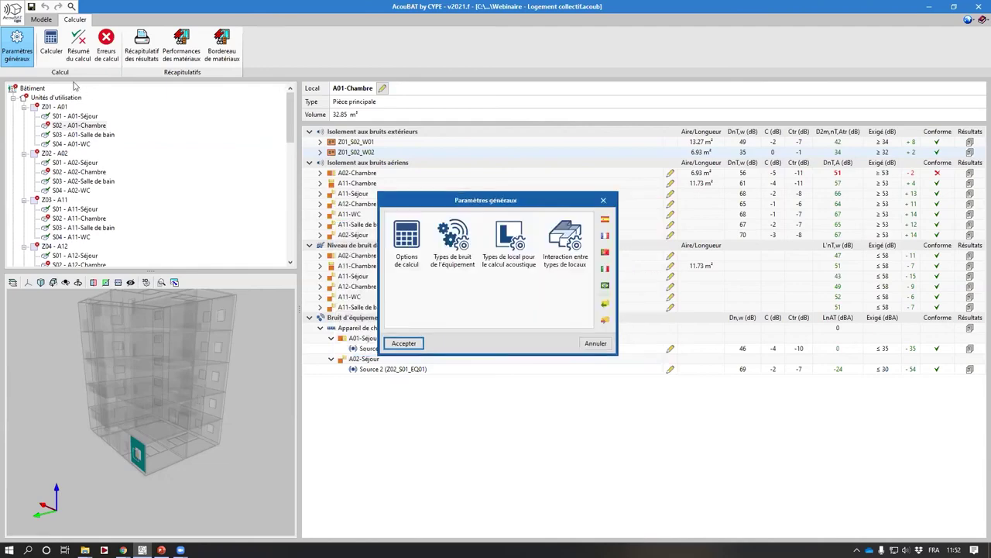
left_click(603, 200)
Step: Open the AcouBAT library and view the α absorption data of the custom banked concrete product Béton 16 cm Démo
left_click(49, 23)
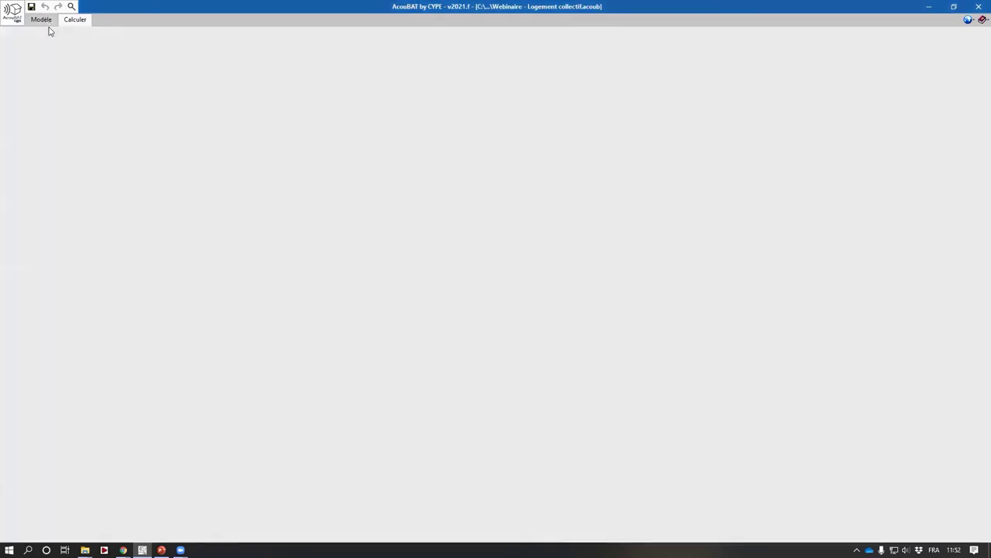
left_click(105, 47)
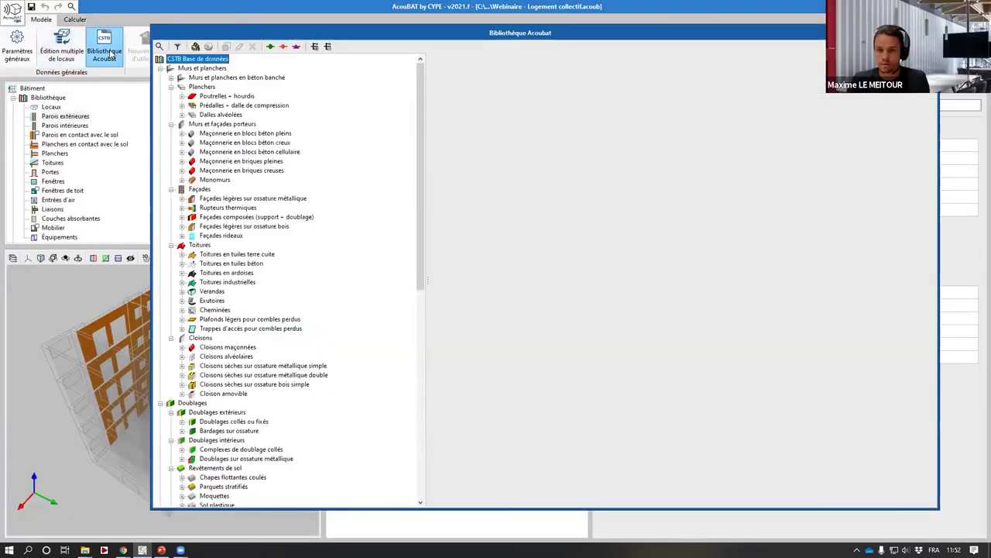
double_click(232, 78)
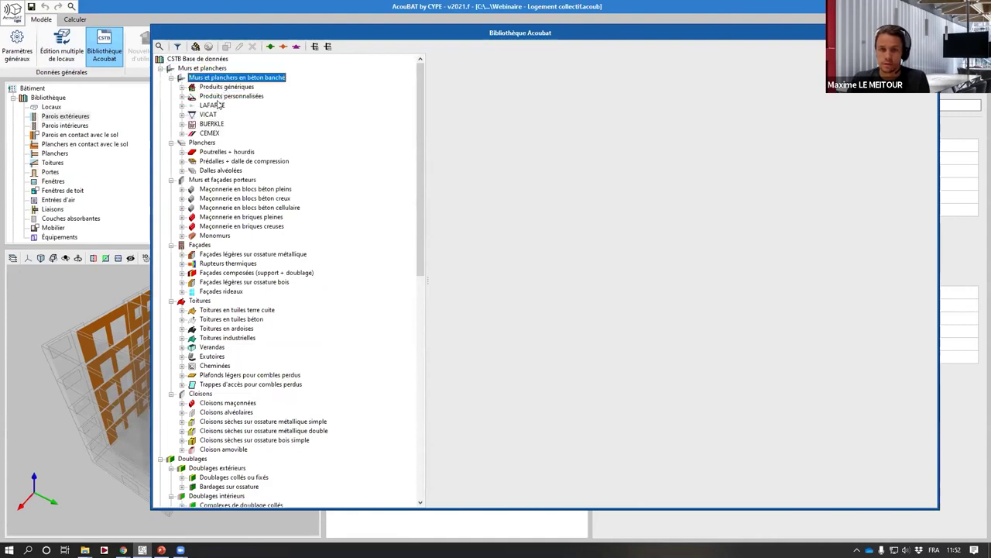
left_click(225, 97)
double_click(220, 98)
left_click(233, 106)
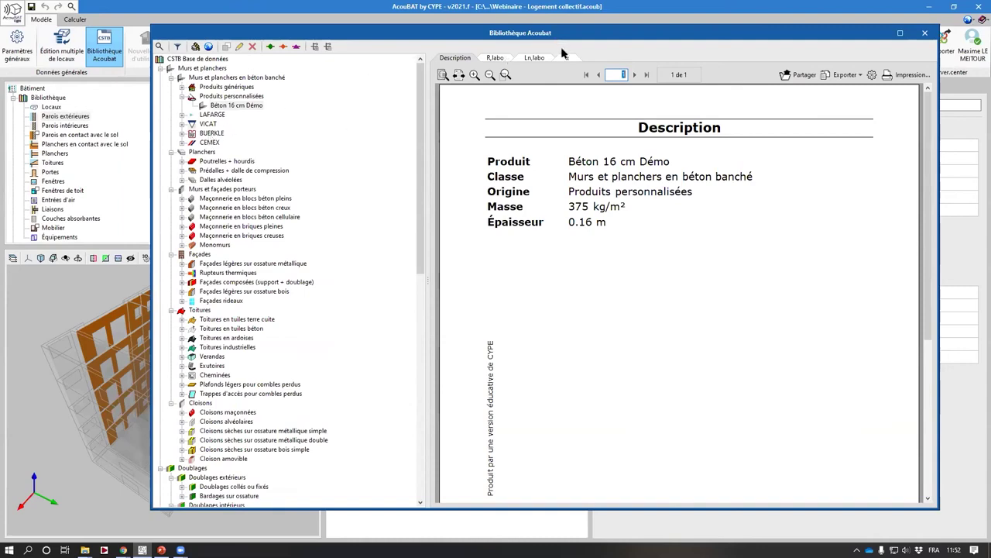
left_click(566, 57)
scroll(706, 372, "down", 3)
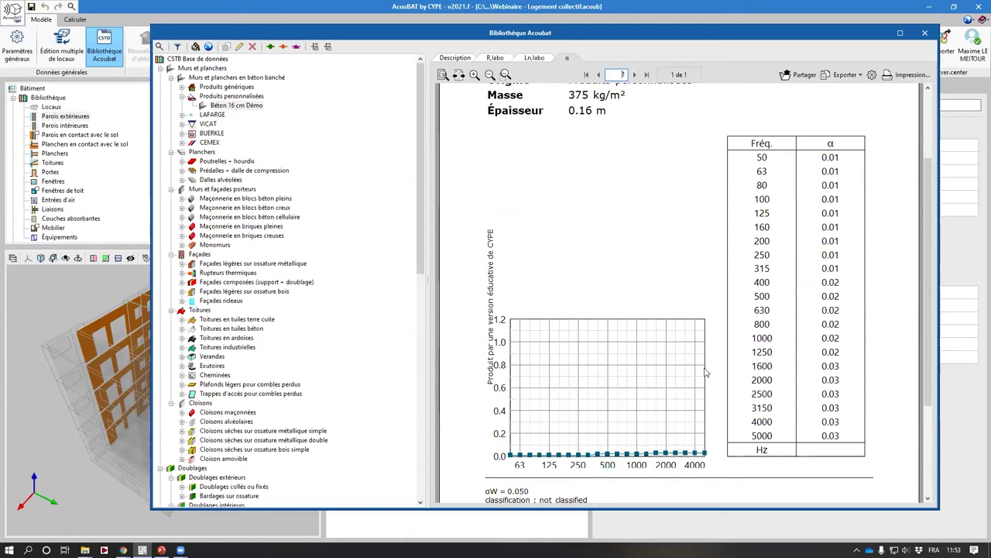
Step: List the generic absorbent panels under Traitement des locaux in the AcouBAT library
left_click_drag(419, 179, 420, 404)
left_click(207, 478)
double_click(203, 450)
double_click(217, 339)
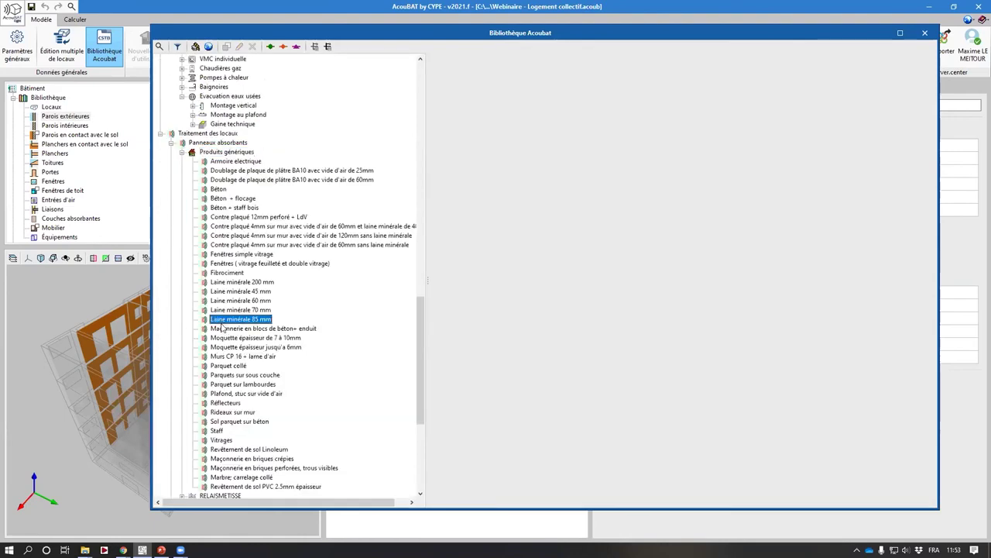